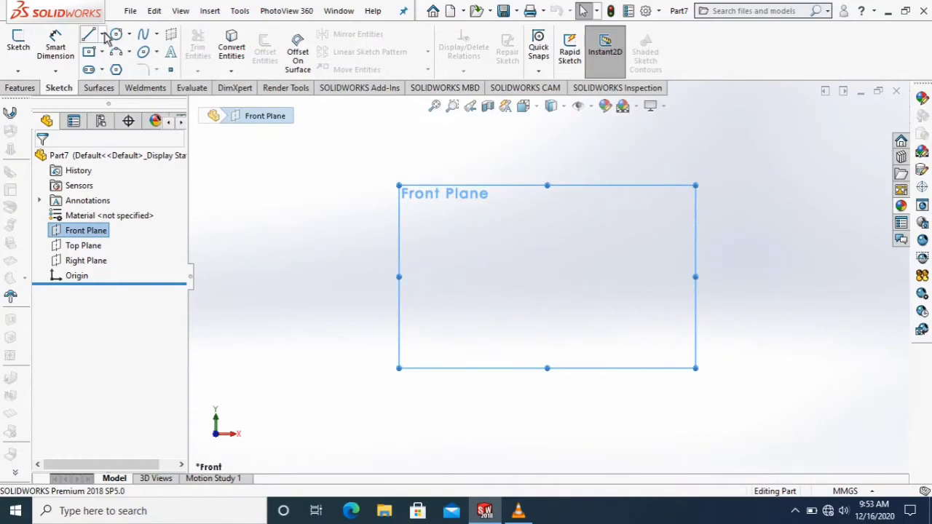
# On the Front Plane, sketch a vertical centerline about 67 mm down from the origin and a horizontal centerline rightward from its lower end.
pyautogui.click(103, 35)
pyautogui.click(110, 65)
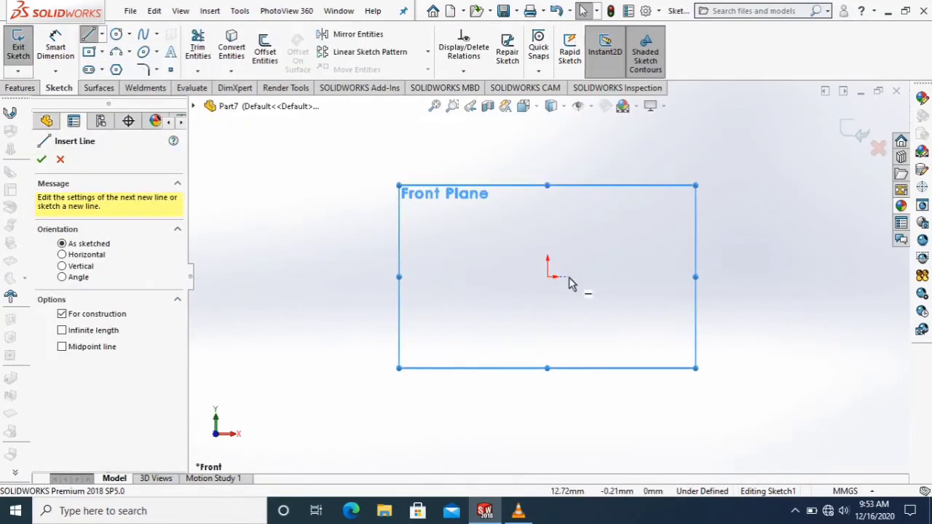
pyautogui.click(550, 284)
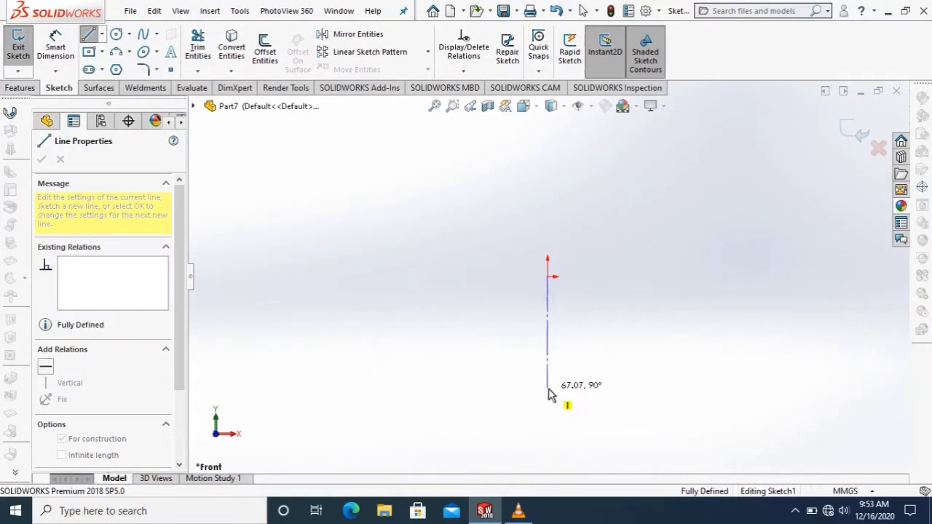
pyautogui.click(548, 388)
pyautogui.rightClick(625, 390)
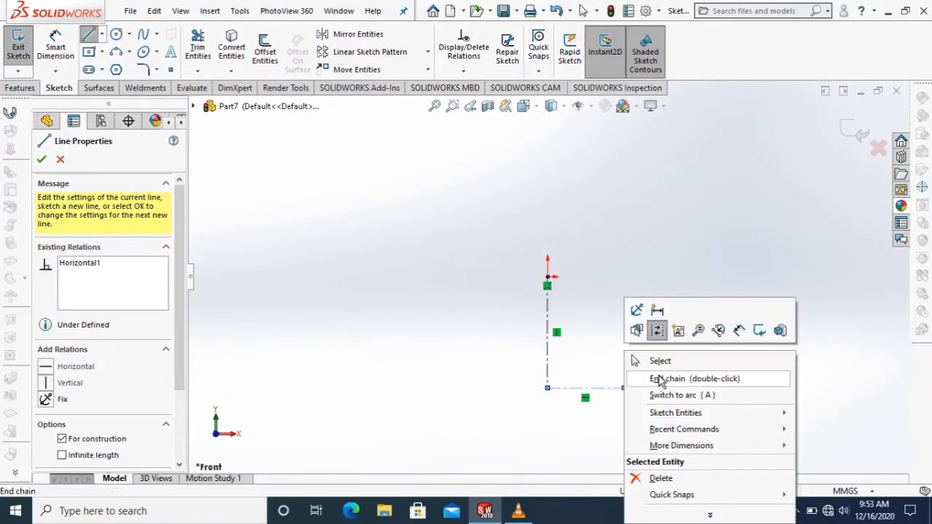
pyautogui.click(661, 363)
pyautogui.press('Escape')
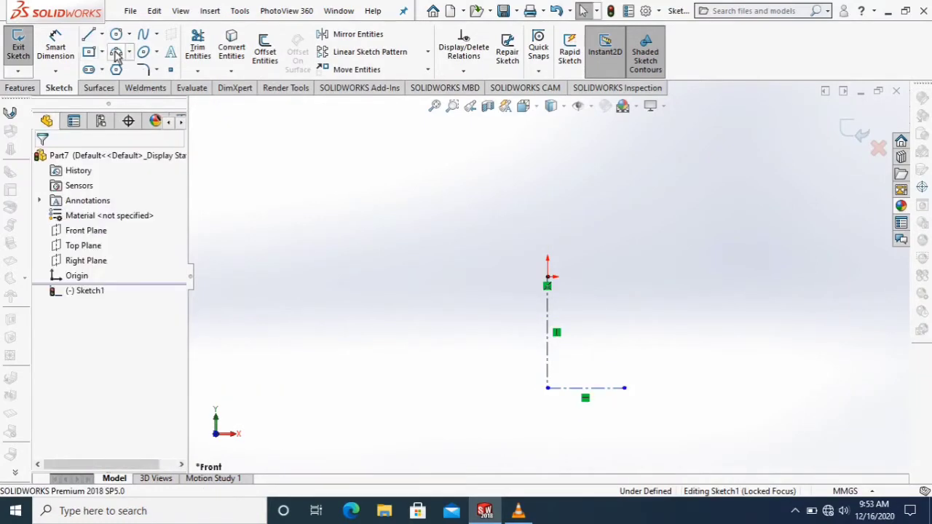
# Sketch a three-point arc from the origin to a point about 31 mm to the right, bulging upward with a radius of about 28 mm.
pyautogui.scroll(-3, 587, 329)
pyautogui.scroll(-2, 513, 204)
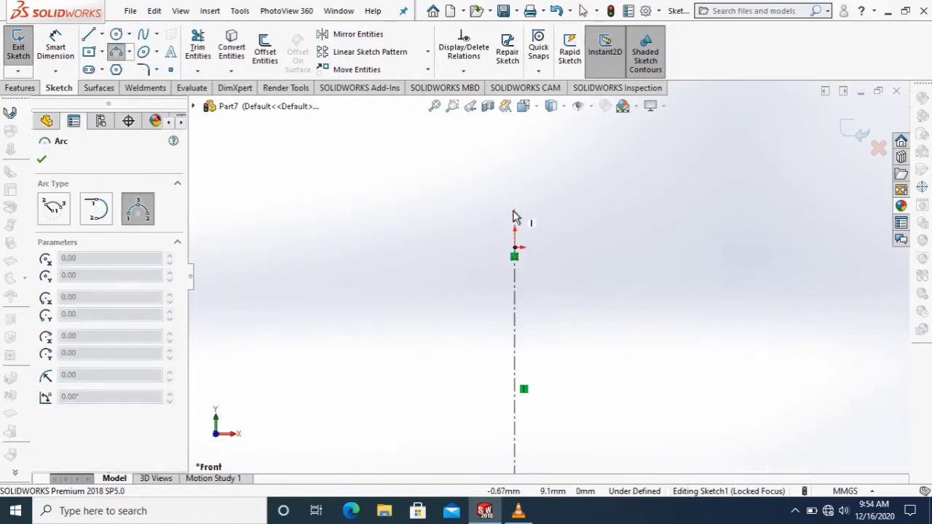
pyautogui.click(515, 250)
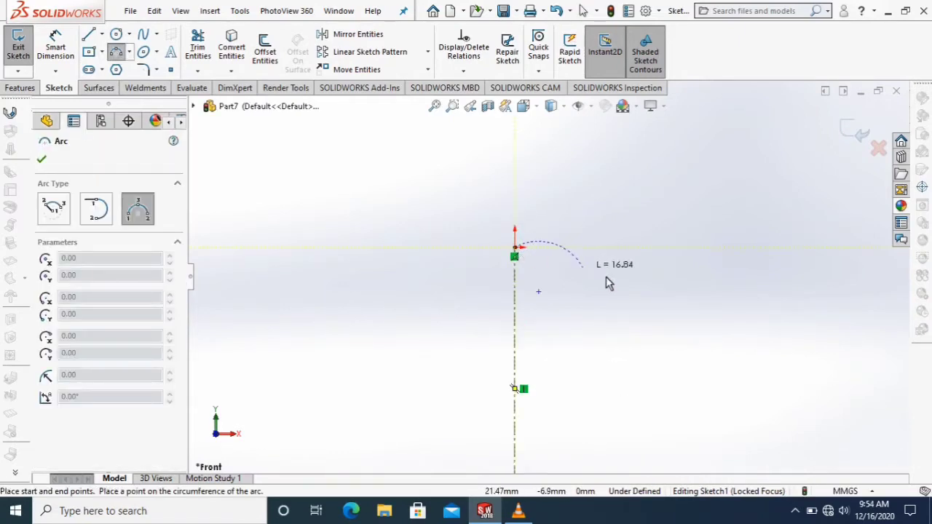
pyautogui.click(645, 255)
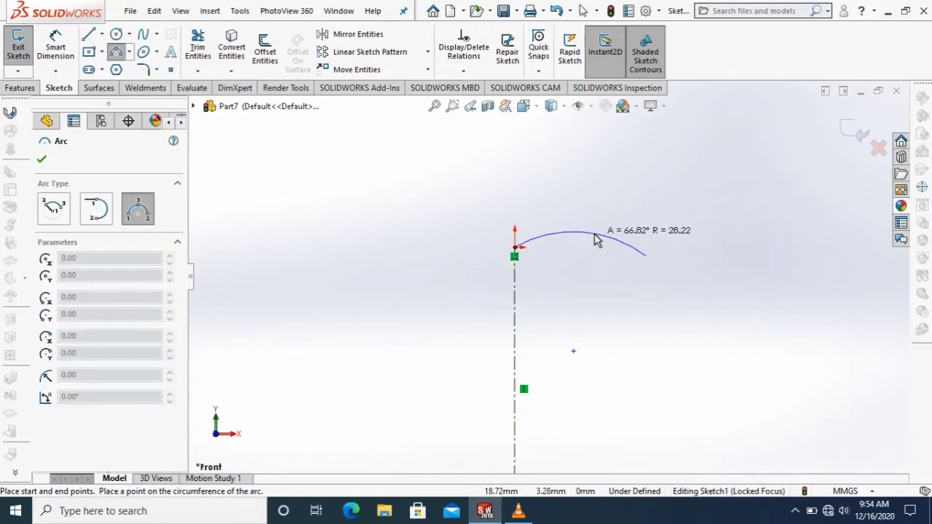
pyautogui.click(597, 241)
pyautogui.rightClick(603, 245)
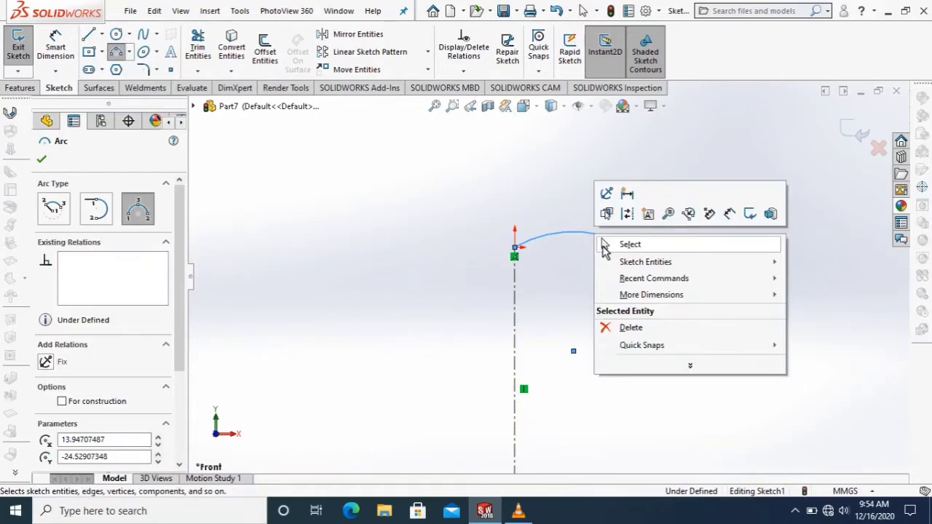
pyautogui.click(619, 244)
# Dimension the horizontal distance between the origin and the arc's free endpoint as 46.5 mm.
pyautogui.click(63, 47)
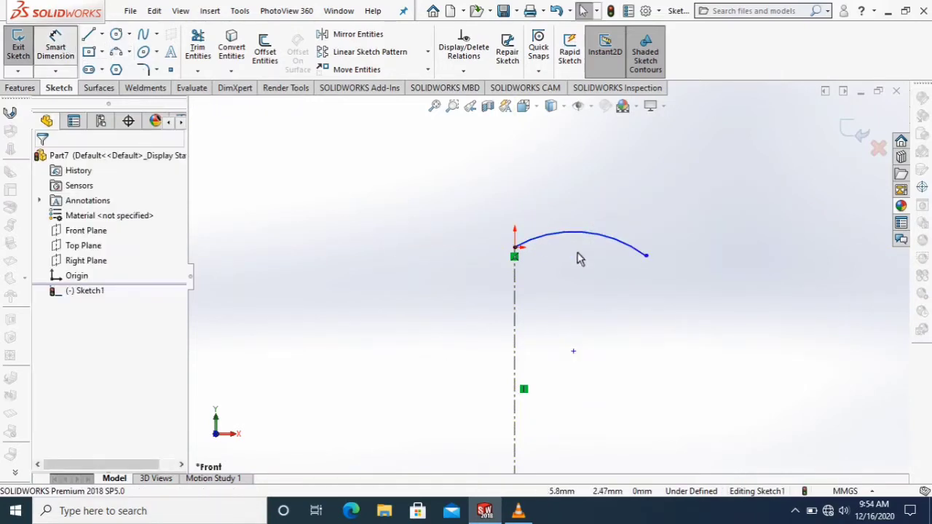
pyautogui.click(517, 257)
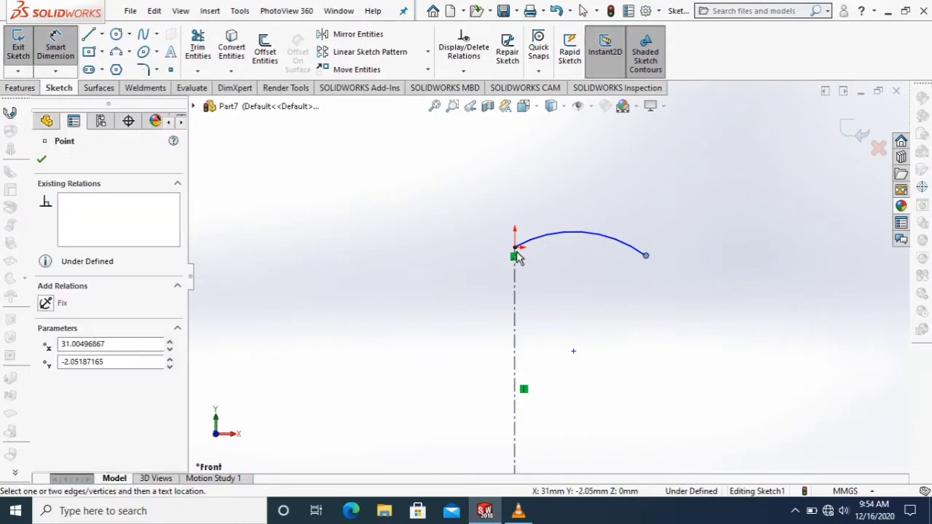
pyautogui.click(646, 255)
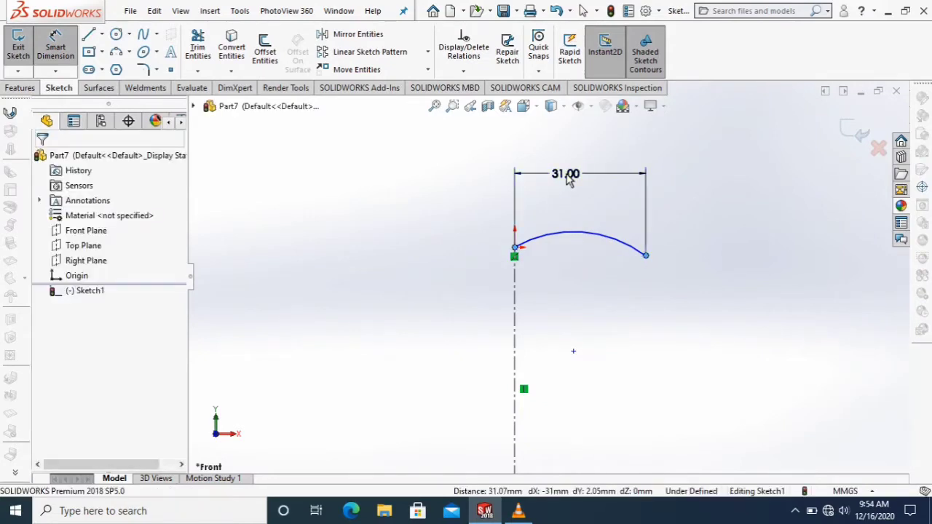
pyautogui.click(568, 180)
pyautogui.write('4')
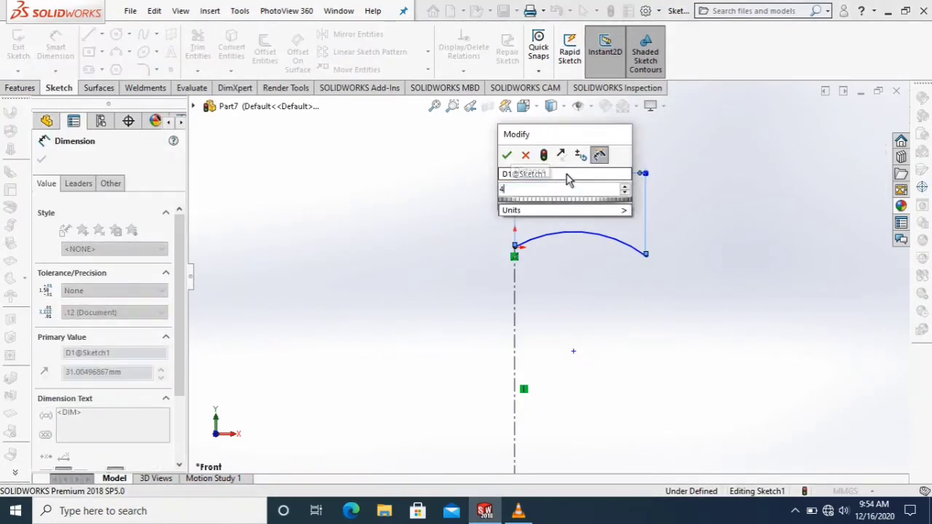
pyautogui.write('6.')
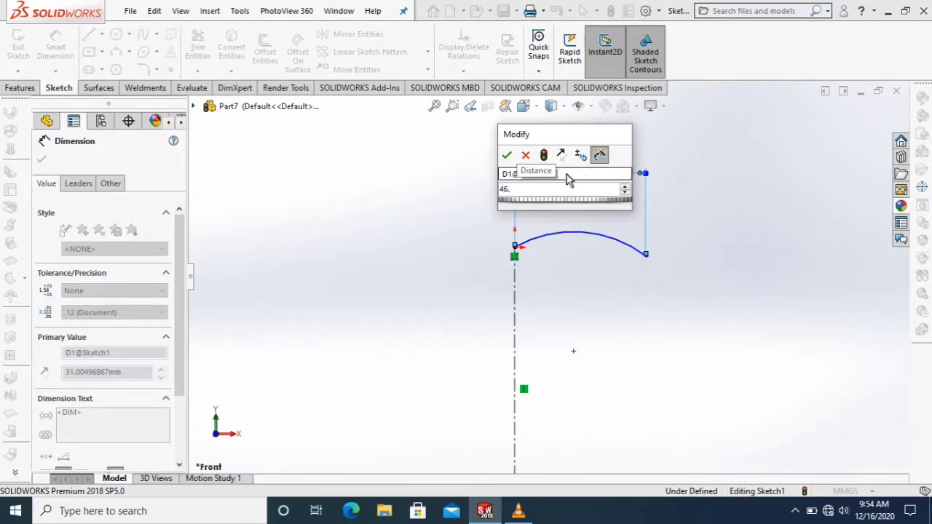
pyautogui.write('50')
pyautogui.press('Return')
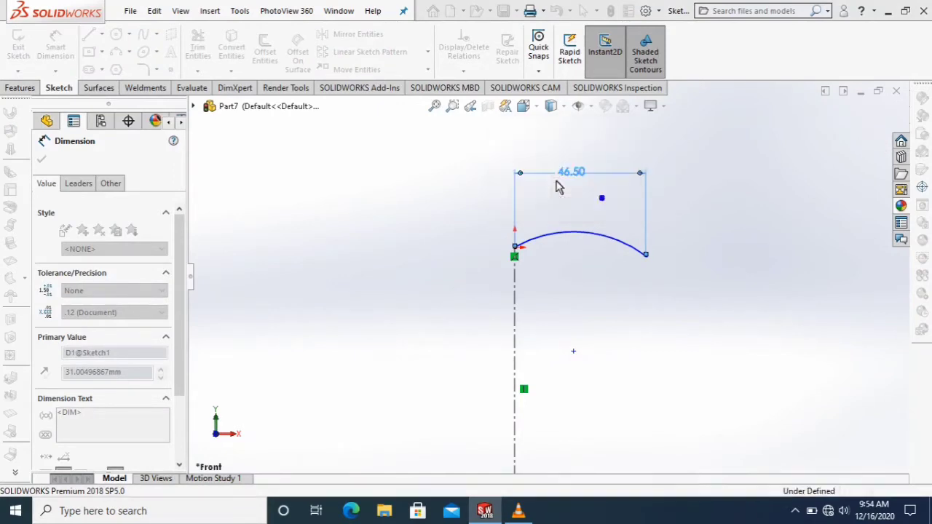
# Dimension the arc's radius as 189 mm.
pyautogui.click(589, 235)
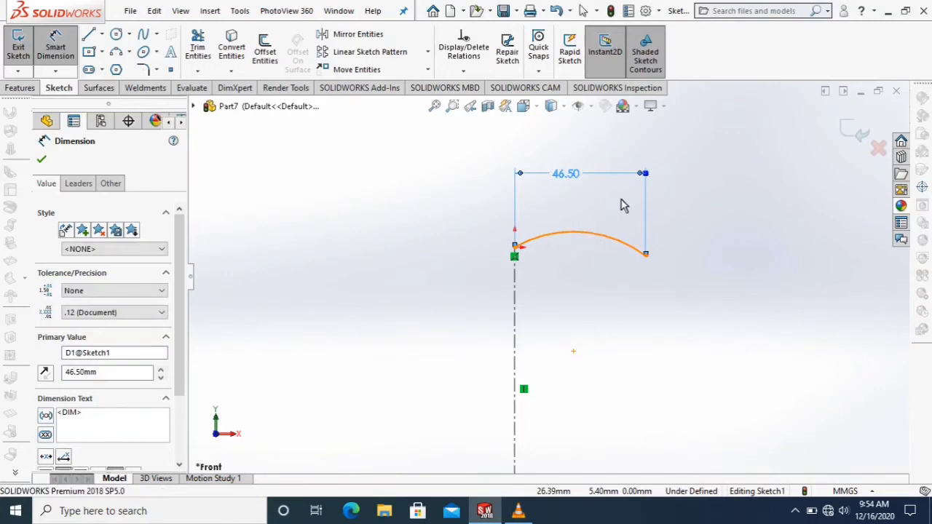
pyautogui.click(620, 204)
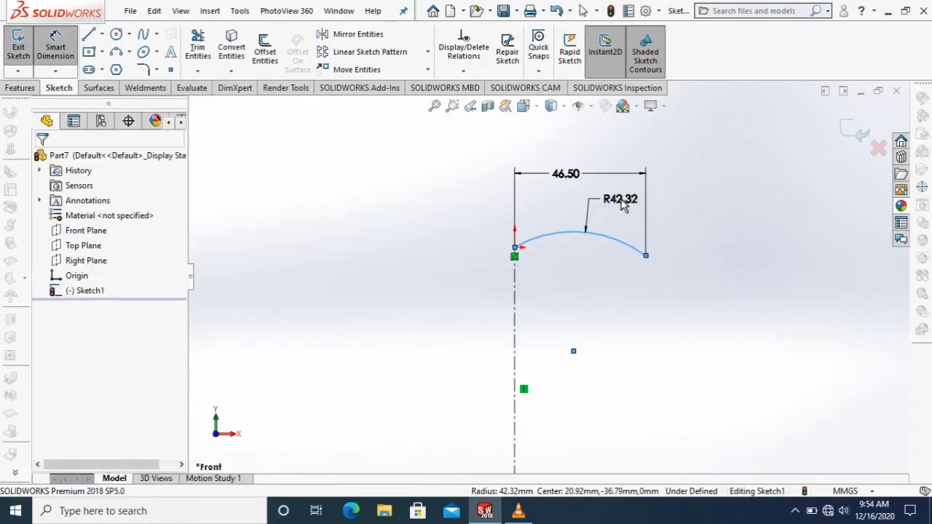
pyautogui.click(622, 206)
pyautogui.write('189')
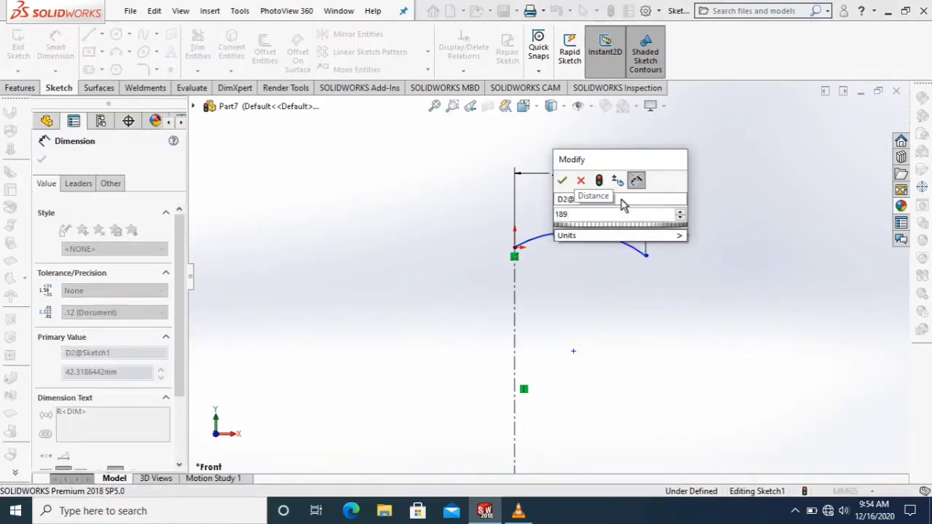
pyautogui.press('Return')
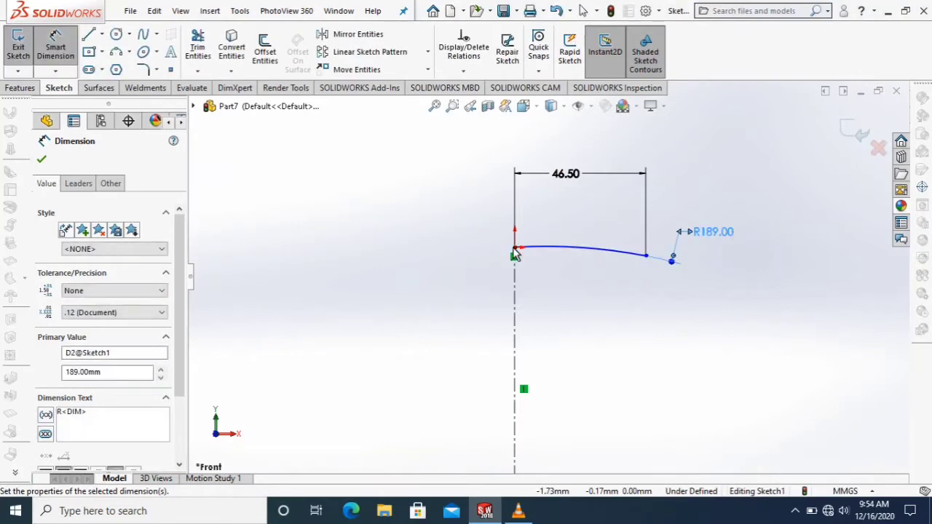
# Dimension the vertical drop from the origin to the arc's outer endpoint as 5.81 mm.
pyautogui.click(517, 253)
pyautogui.click(646, 255)
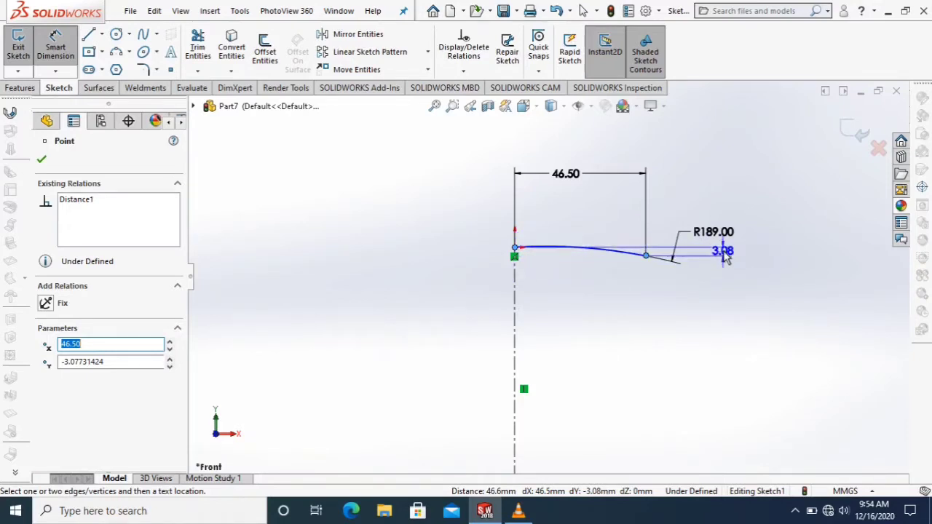
pyautogui.click(726, 257)
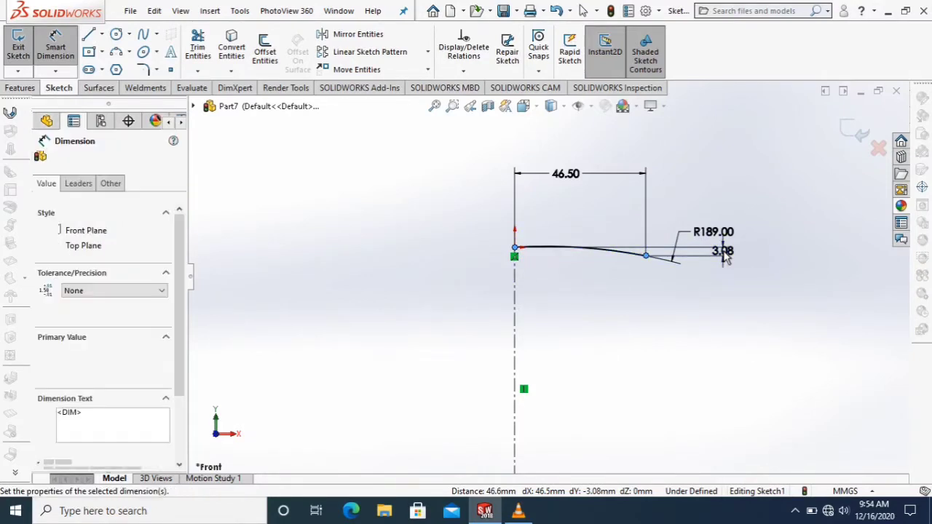
pyautogui.write('5')
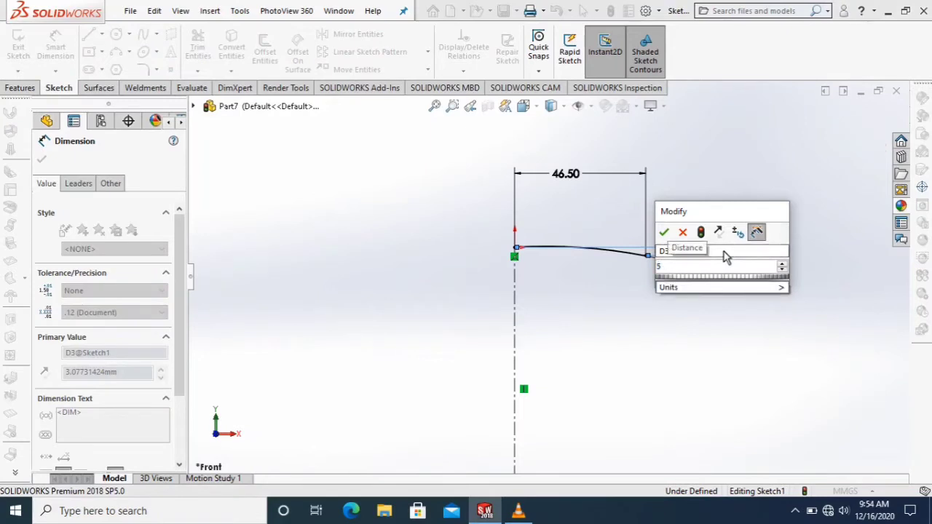
pyautogui.write('.8')
pyautogui.press('Return')
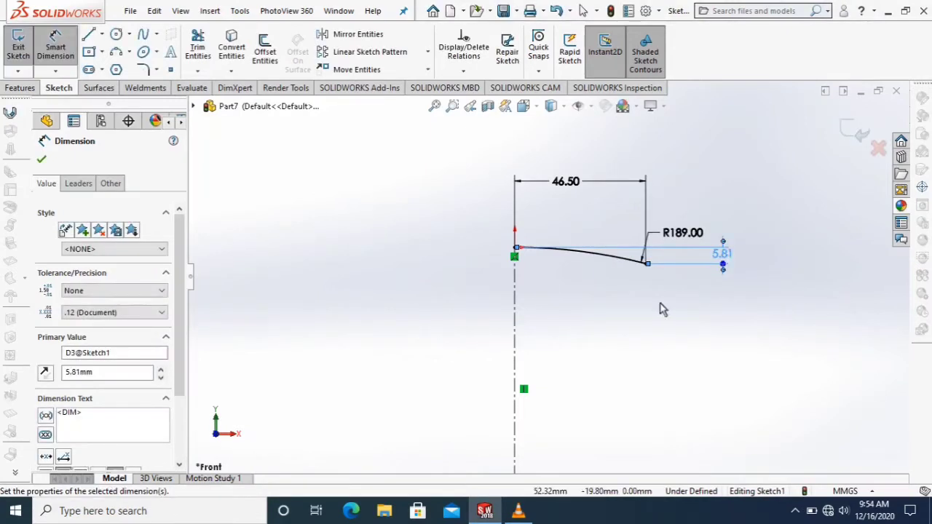
# Sketch a line chain down from the arc's outer endpoint, forming the first rectangular groove about 9 mm deep toward the centerline.
pyautogui.click(89, 35)
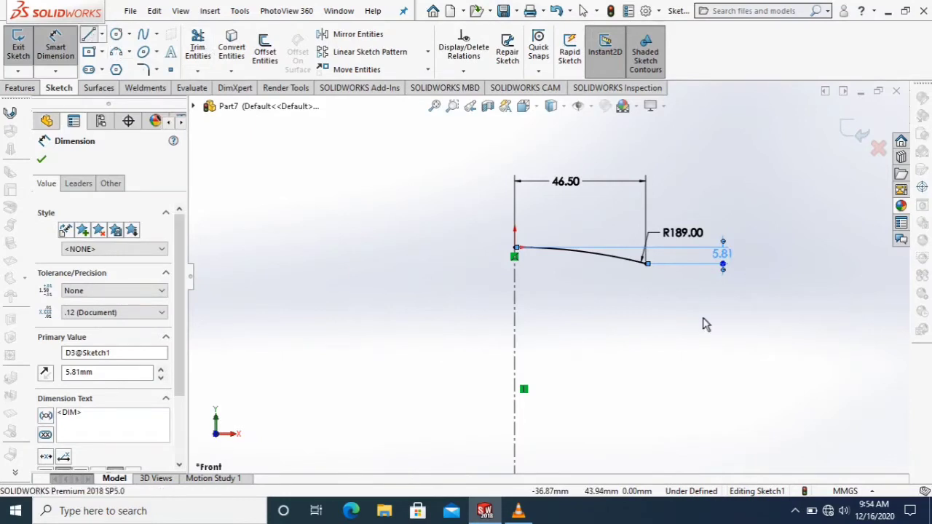
pyautogui.scroll(-2, 651, 268)
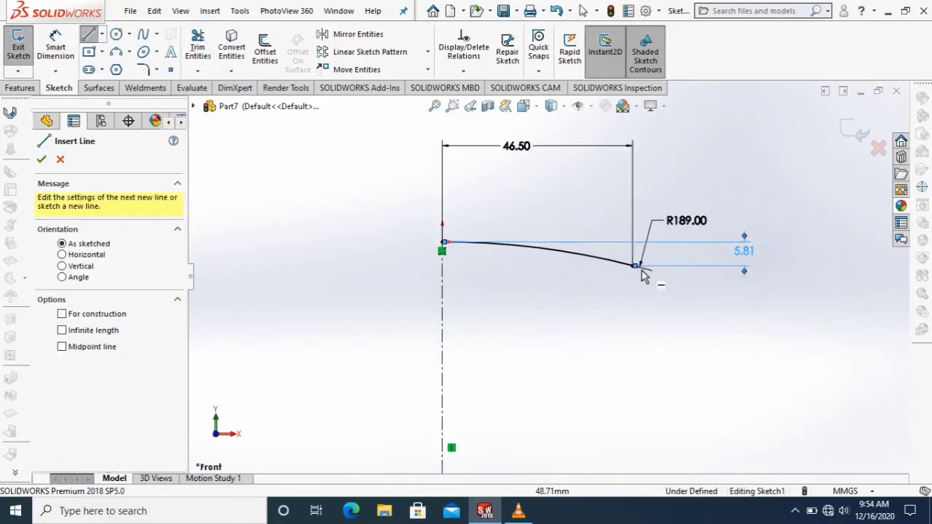
pyautogui.moveTo(633, 268)
pyautogui.mouseDown()
pyautogui.moveTo(633, 308)
pyautogui.moveTo(632, 290)
pyautogui.mouseUp()
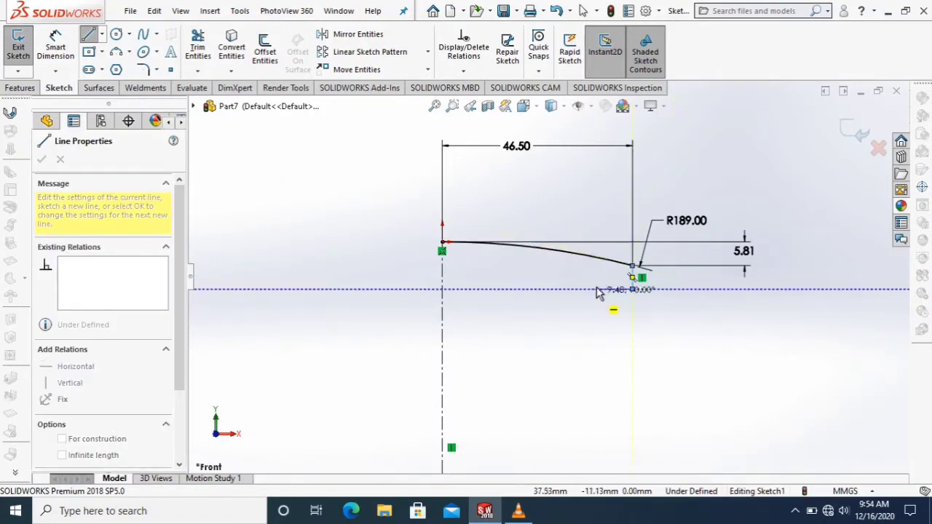
pyautogui.click(595, 289)
pyautogui.click(596, 304)
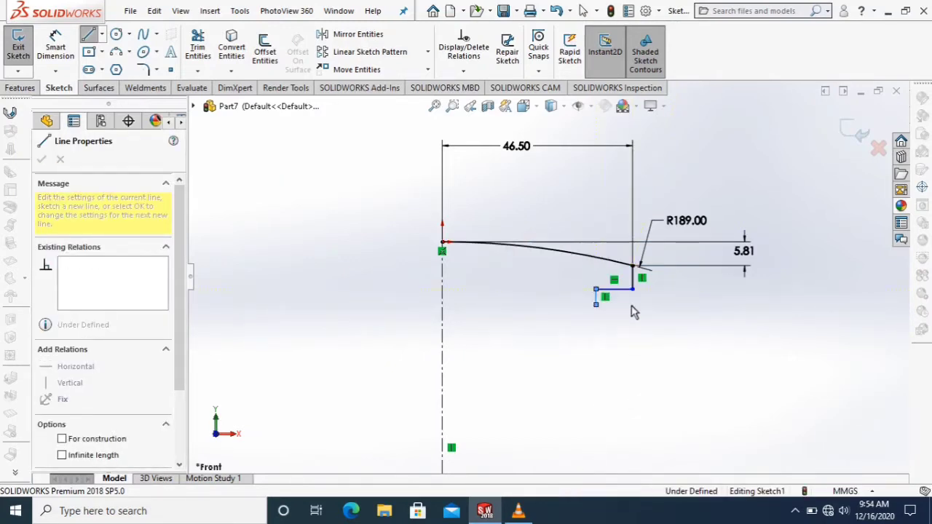
pyautogui.click(632, 305)
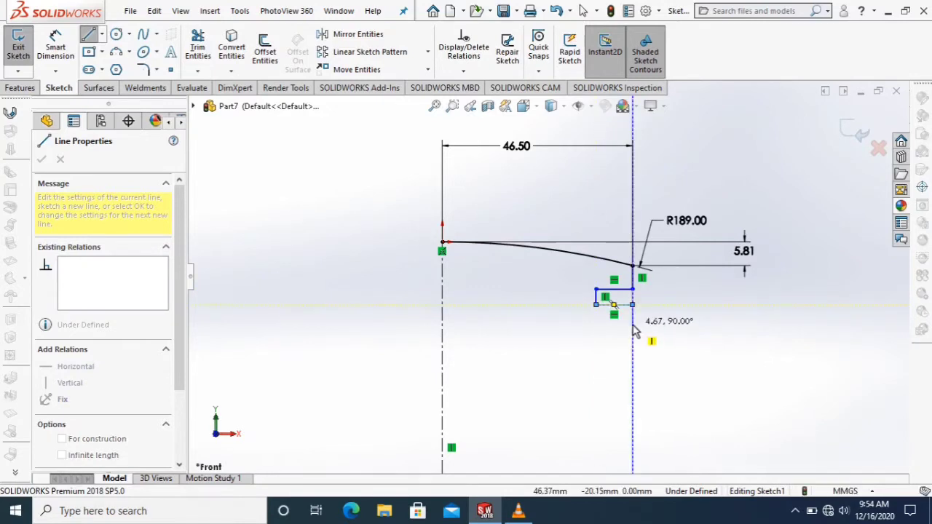
# Continue the line chain downward with the second and third rectangular grooves, each about 9 mm deep and aligned with the first.
pyautogui.click(632, 323)
pyautogui.click(596, 324)
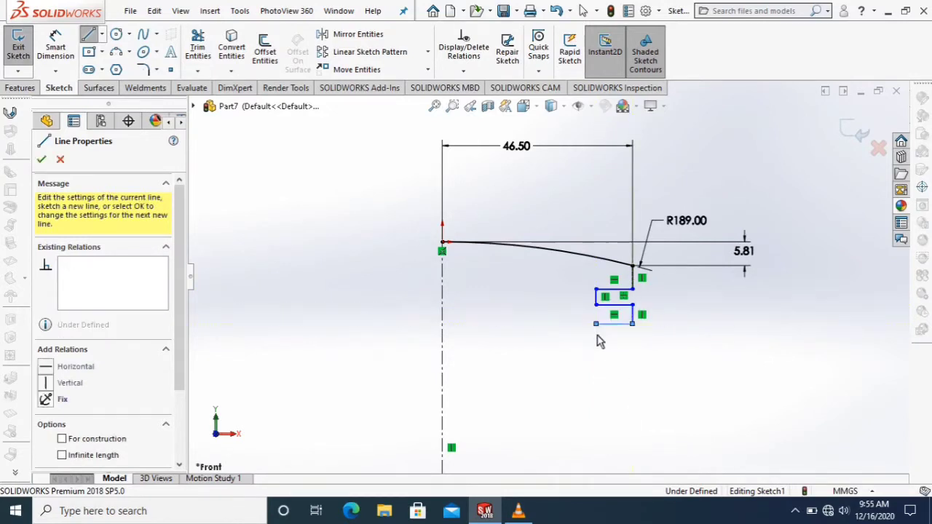
pyautogui.click(596, 335)
pyautogui.click(632, 335)
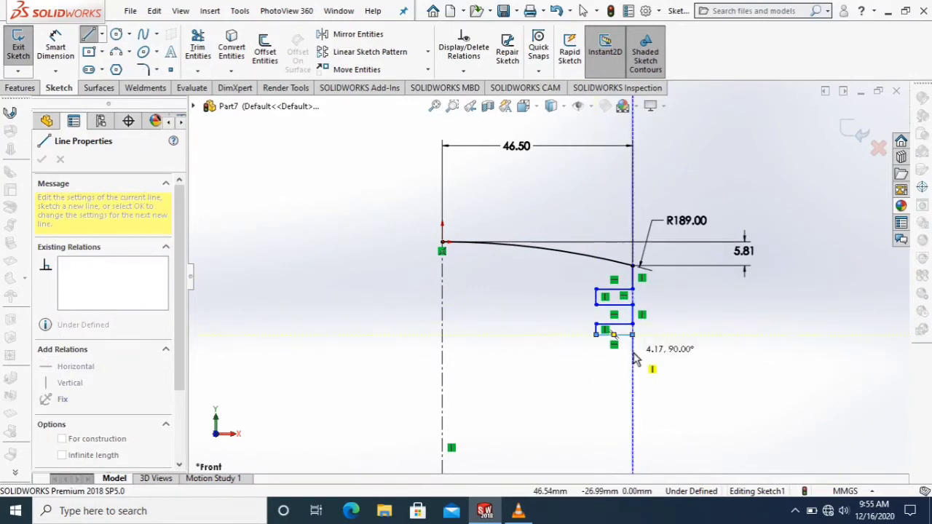
pyautogui.click(595, 353)
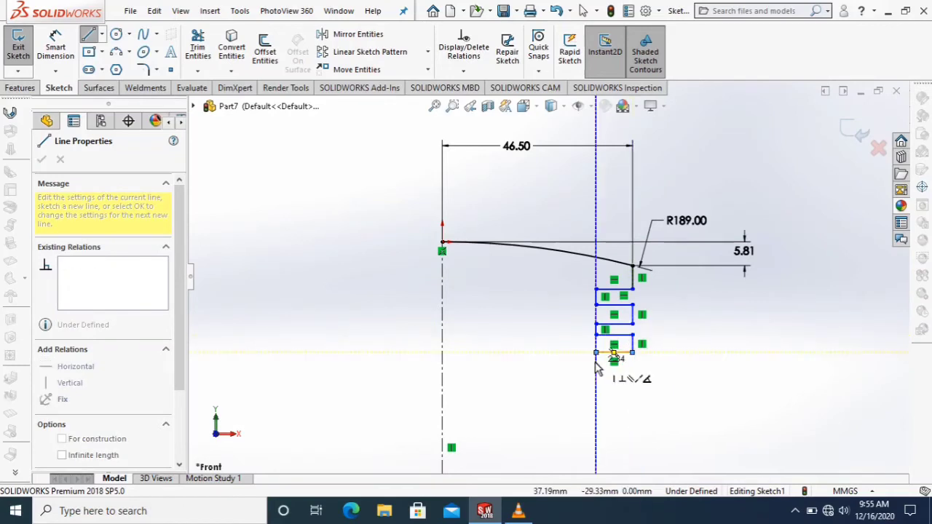
pyautogui.click(596, 362)
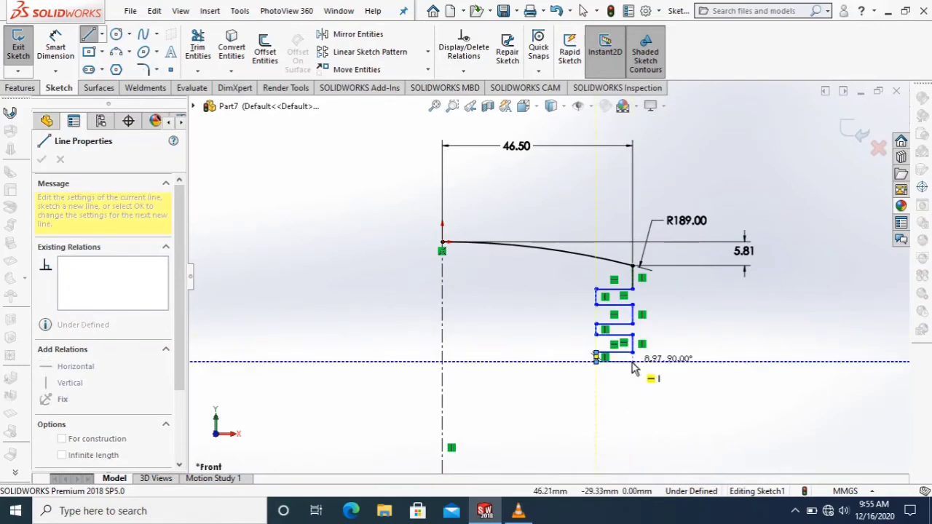
pyautogui.click(633, 368)
# Extend the line chain with a short vertical land and a fourth groove about 9 mm deep, ending in line with the outer edge.
pyautogui.click(632, 377)
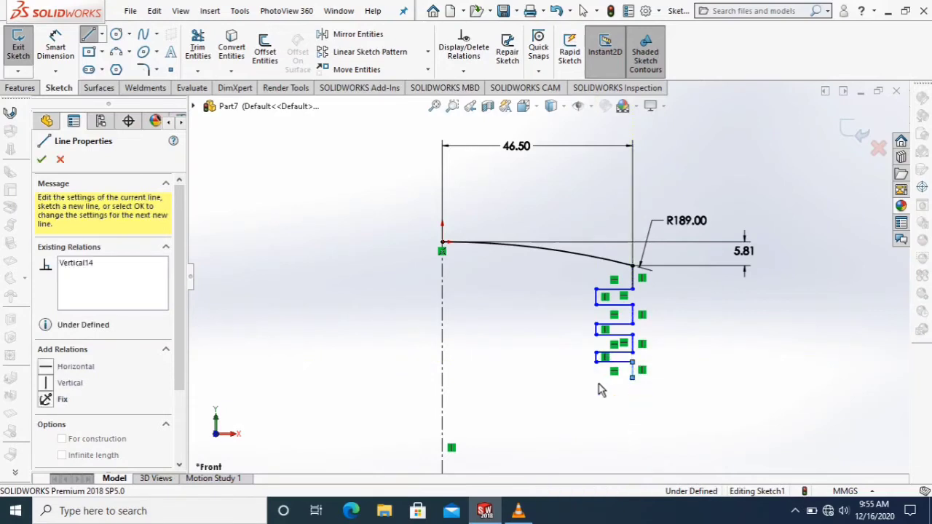
pyautogui.click(596, 377)
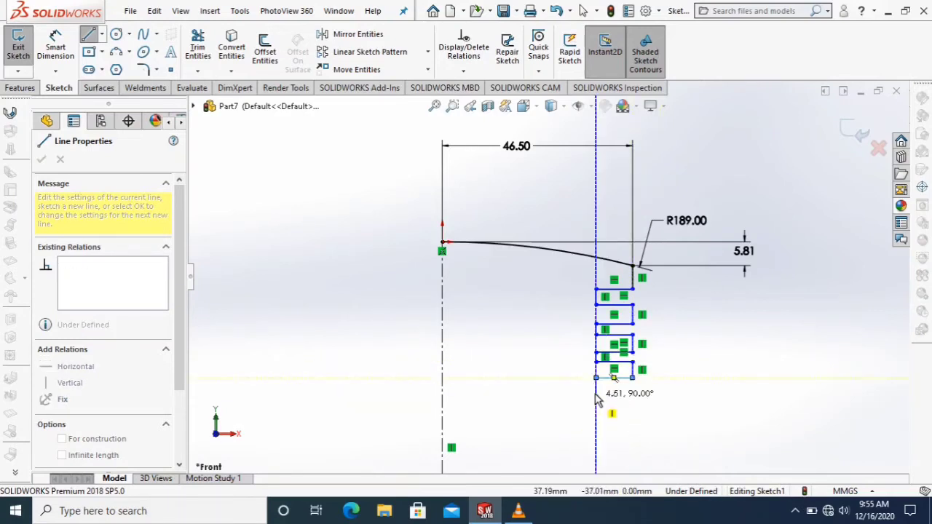
pyautogui.click(596, 393)
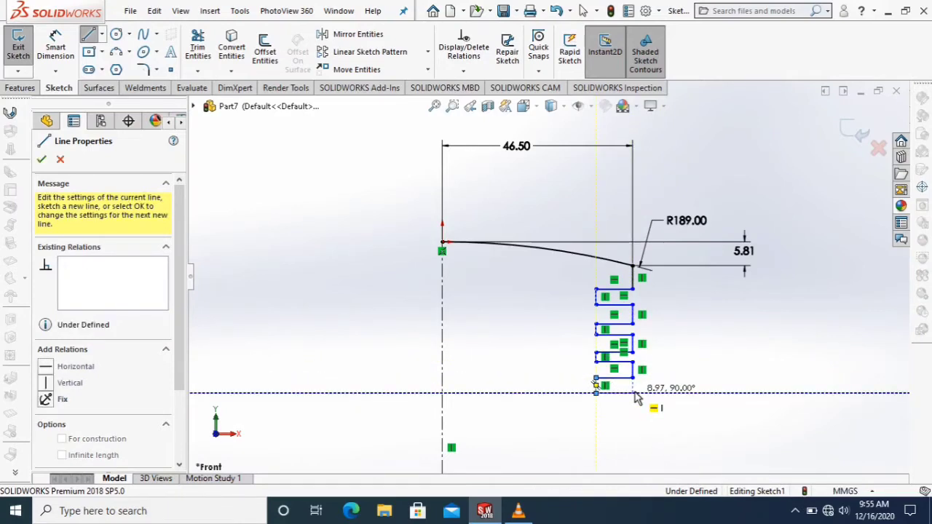
pyautogui.click(632, 393)
pyautogui.press('z')
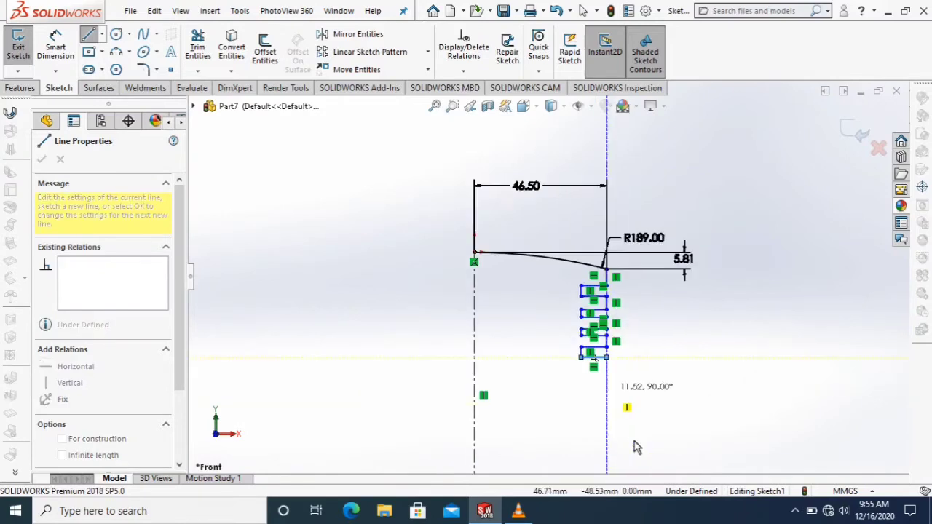
# Extend the line chain downward with a long vertical land about 19 mm long and a fifth groove about 9 mm deep.
pyautogui.click(606, 412)
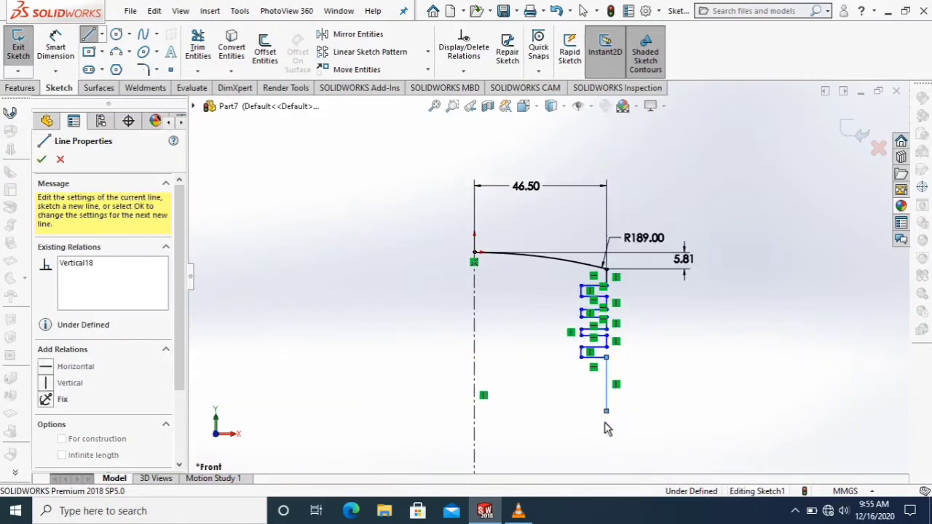
pyautogui.click(582, 412)
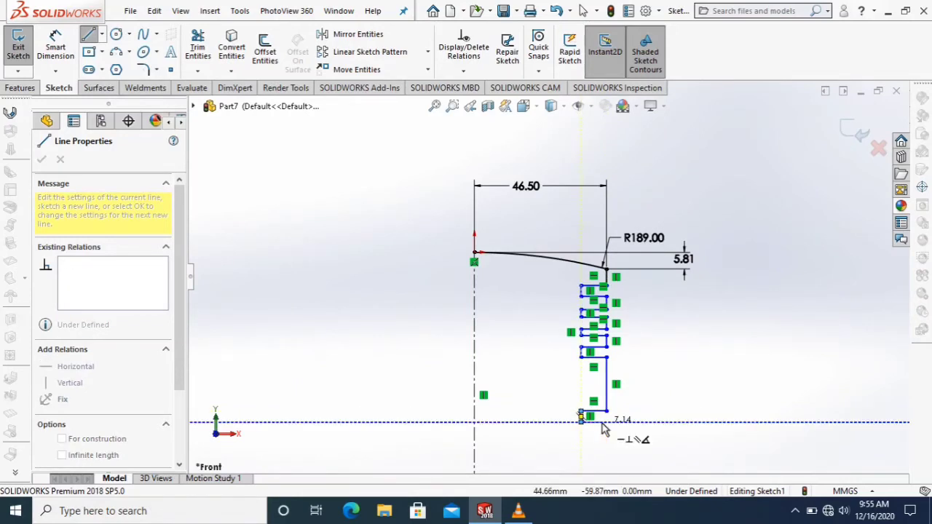
pyautogui.click(608, 424)
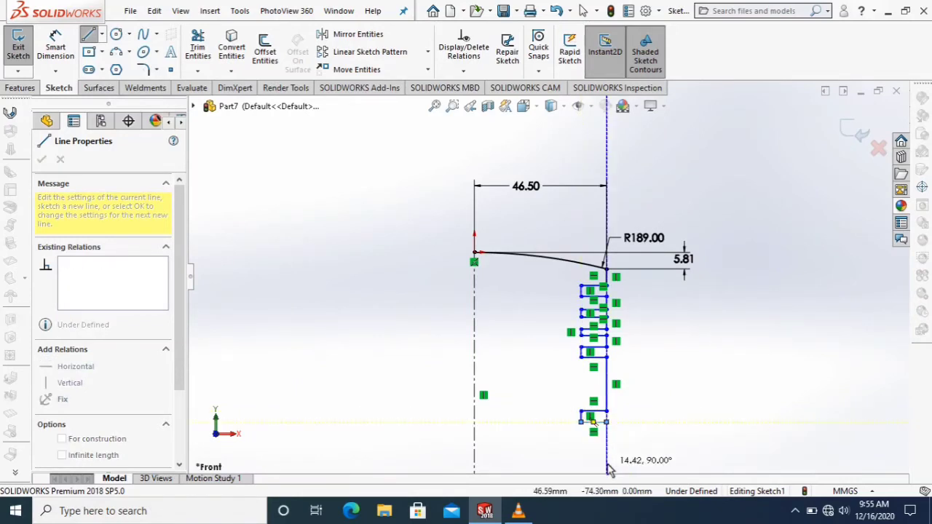
# Continue the chain with the lower outer land, bottom edge and vertical inner wall, ending in an 18 mm inner top line at the centerline.
pyautogui.click(526, 463)
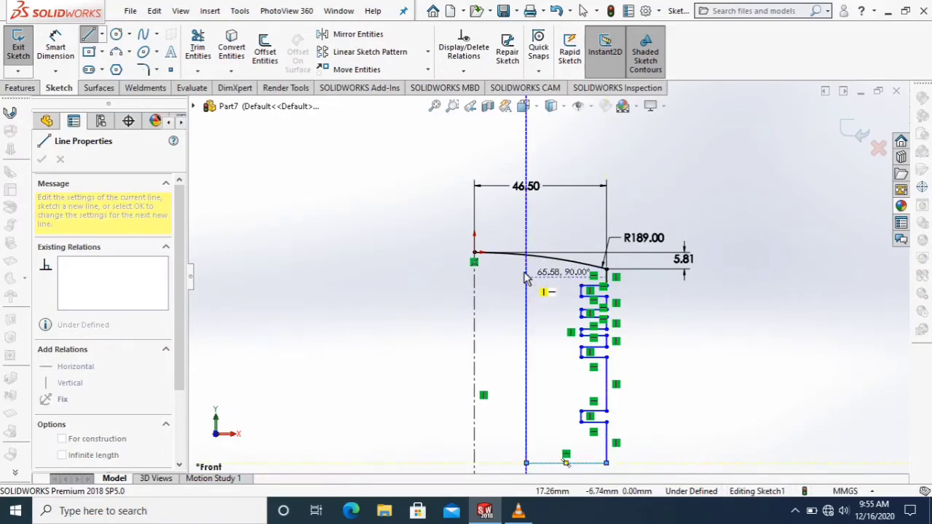
pyautogui.click(527, 280)
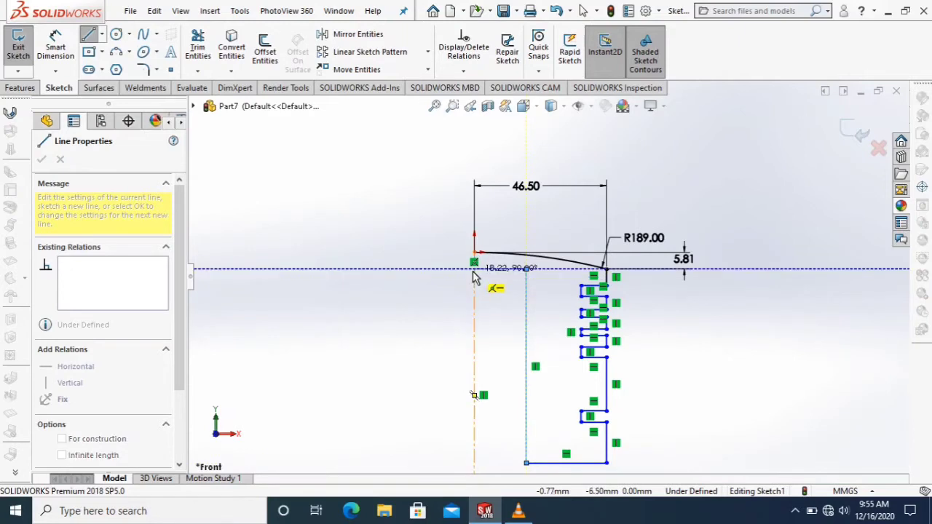
pyautogui.click(474, 269)
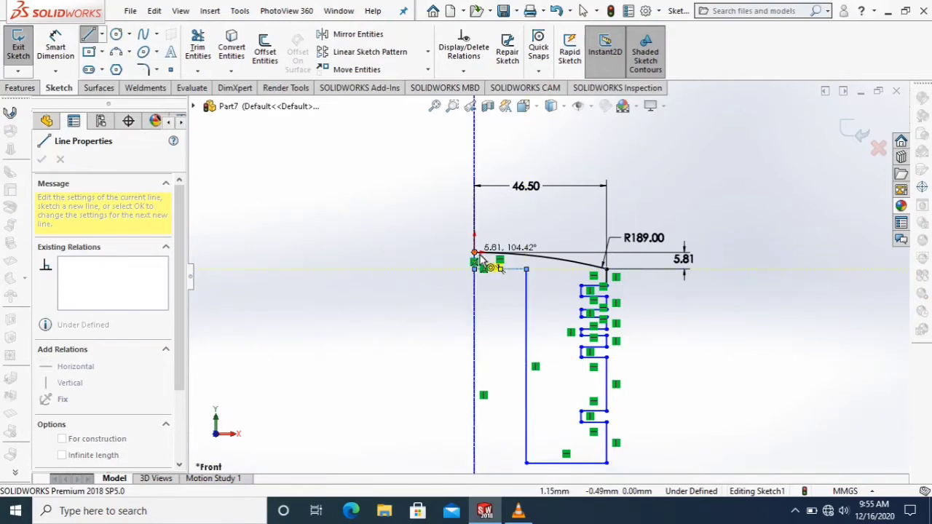
# Close the profile with a vertical line along the centerline from the inner top line's end to the origin.
pyautogui.click(474, 254)
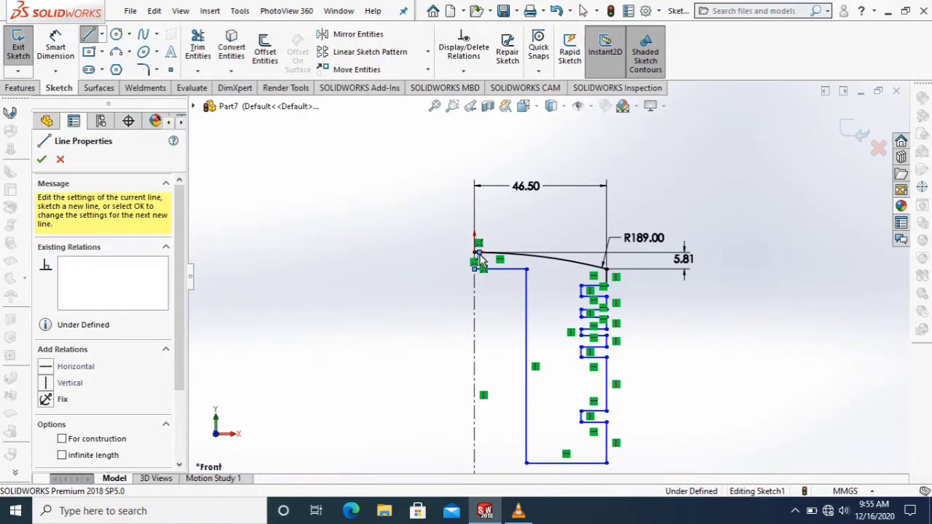
pyautogui.press('Escape')
pyautogui.click(477, 271)
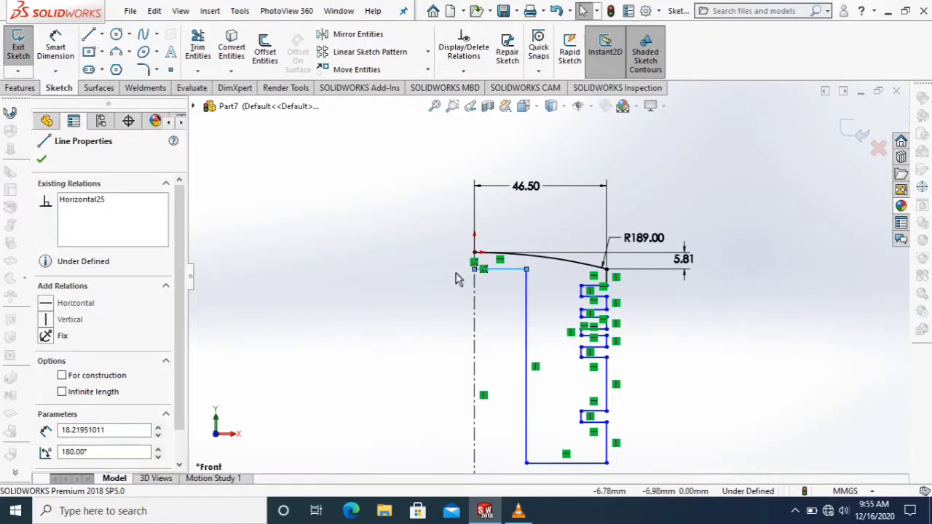
pyautogui.scroll(-4, 462, 272)
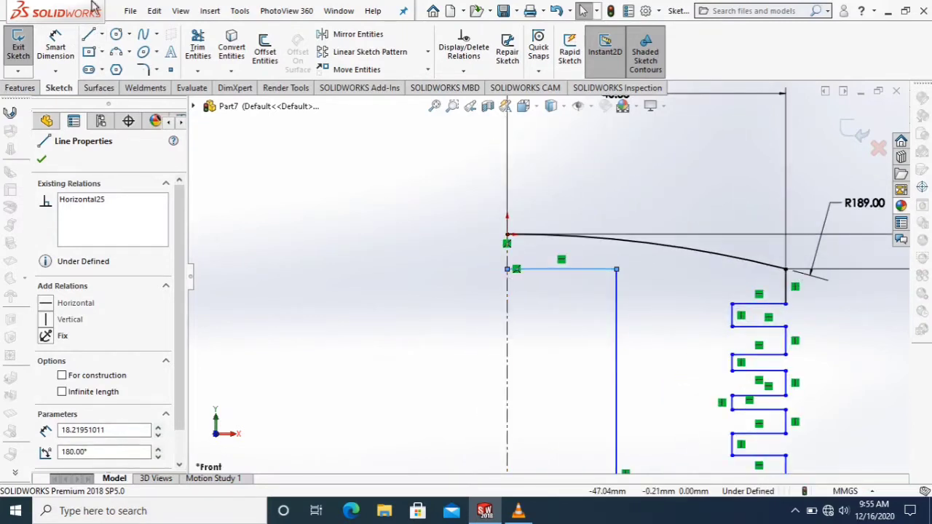
pyautogui.press('l')
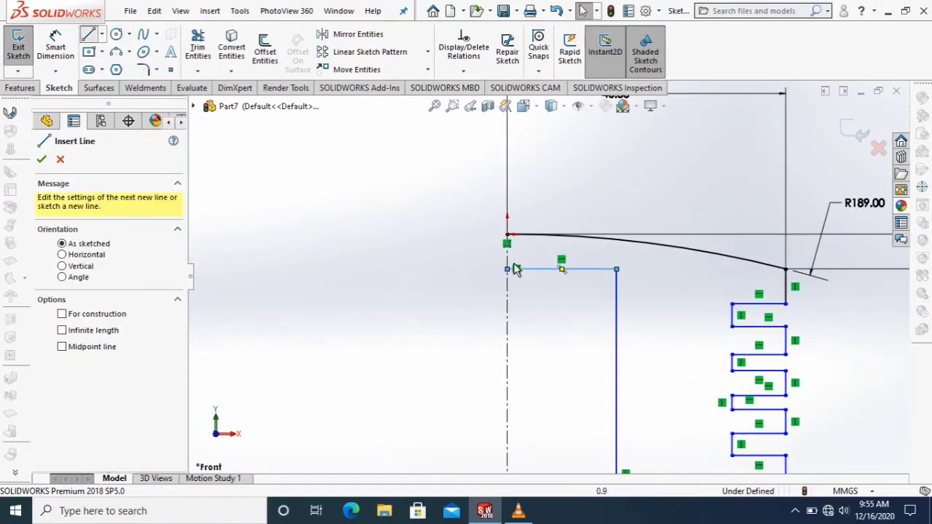
pyautogui.click(506, 267)
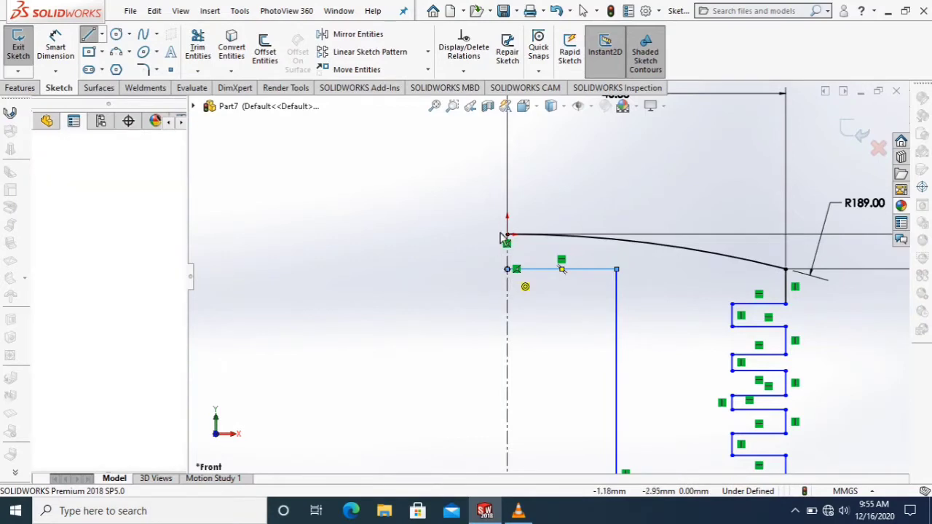
pyautogui.click(507, 237)
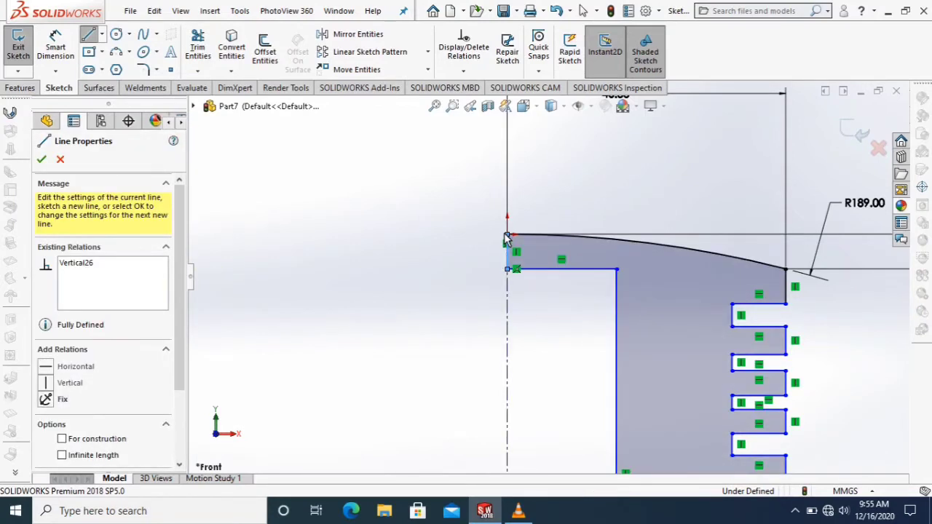
pyautogui.press('Escape')
pyautogui.rightClick(650, 161)
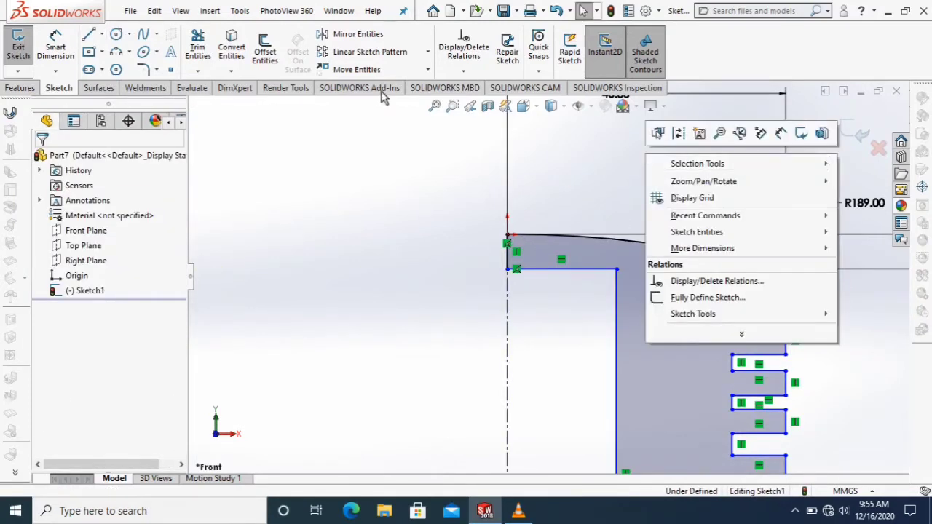
pyautogui.click(268, 191)
# Dimension the short vertical edge between the arc and the first groove as 2 mm.
pyautogui.click(68, 44)
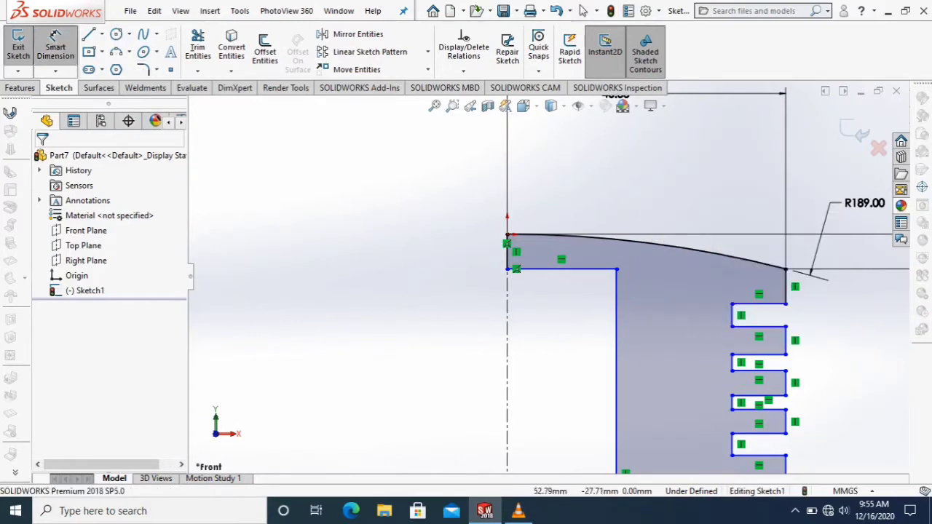
pyautogui.click(786, 288)
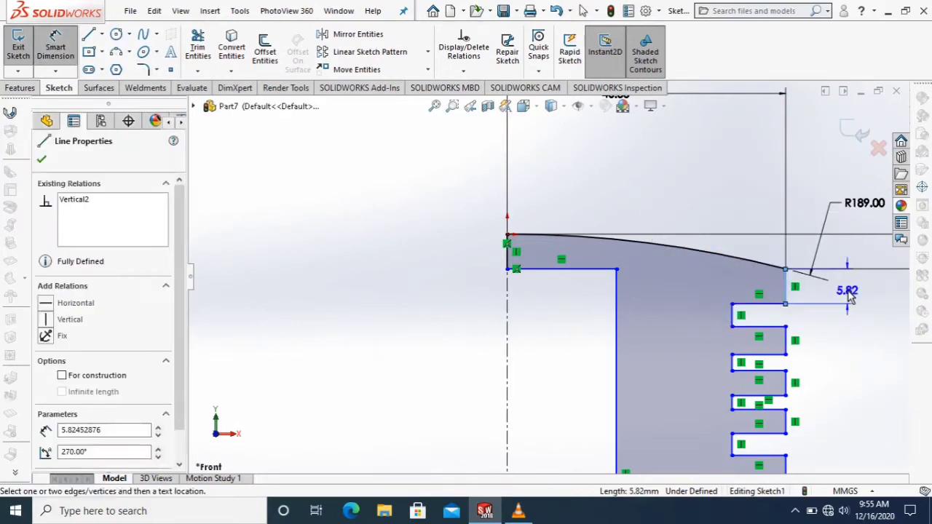
pyautogui.click(849, 292)
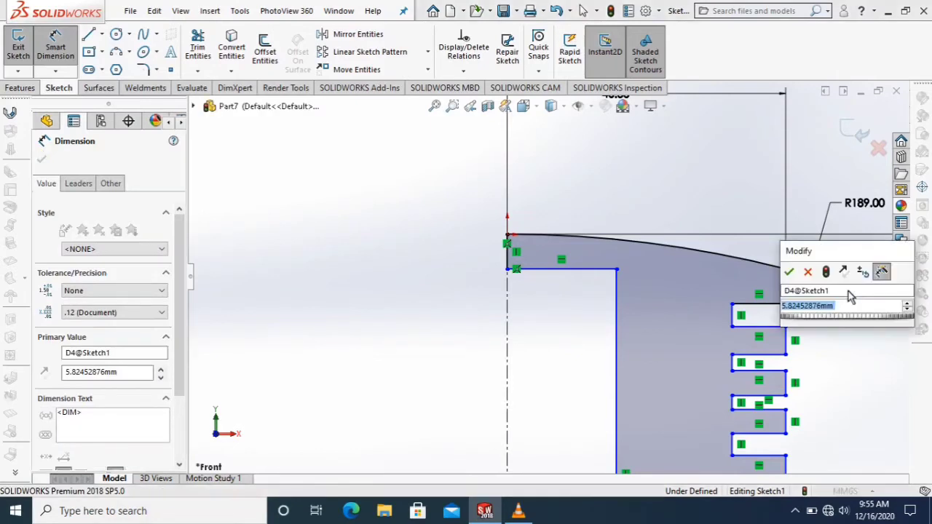
pyautogui.press('Return')
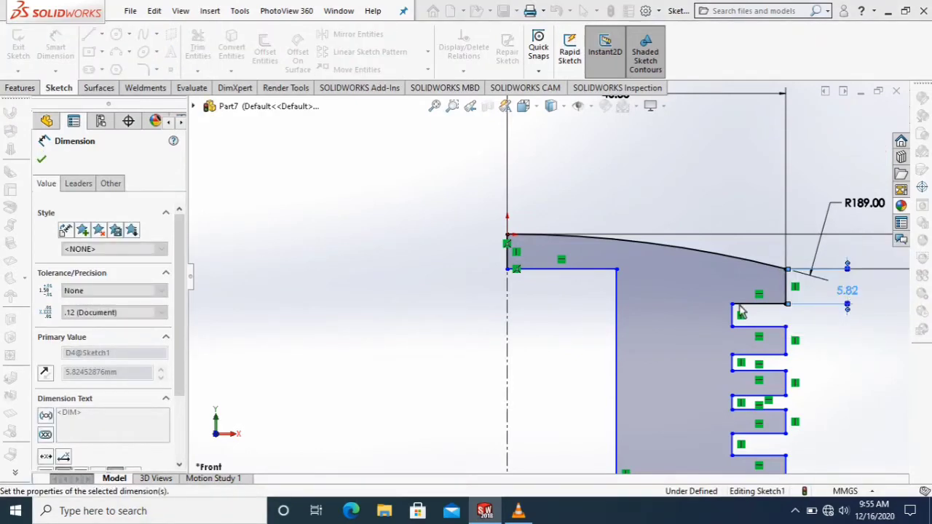
# Dimension the height of the first groove as 3 mm.
pyautogui.click(736, 292)
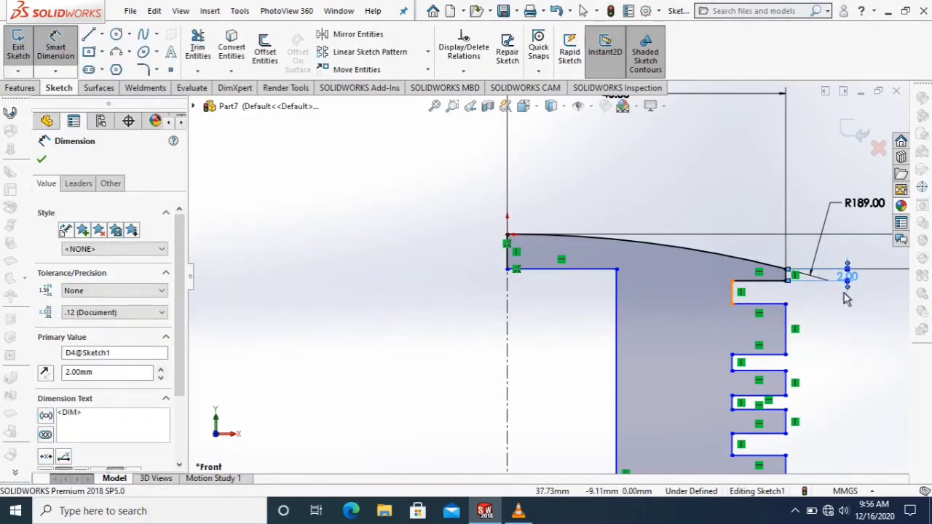
pyautogui.click(814, 300)
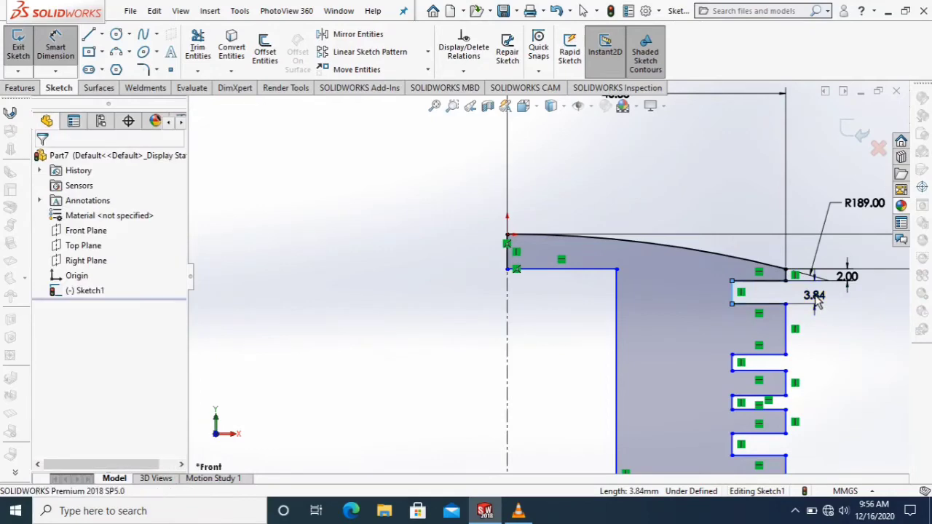
pyautogui.write('3')
pyautogui.press('Return')
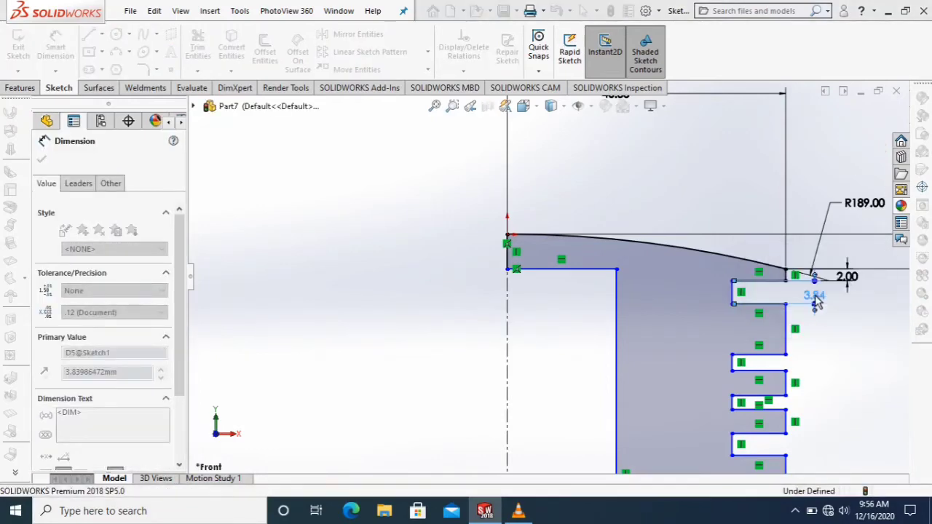
# Dimension the vertical land between the first and second grooves as 2 mm and end dimensioning.
pyautogui.scroll(1, 832, 333)
pyautogui.scroll(-1, 833, 334)
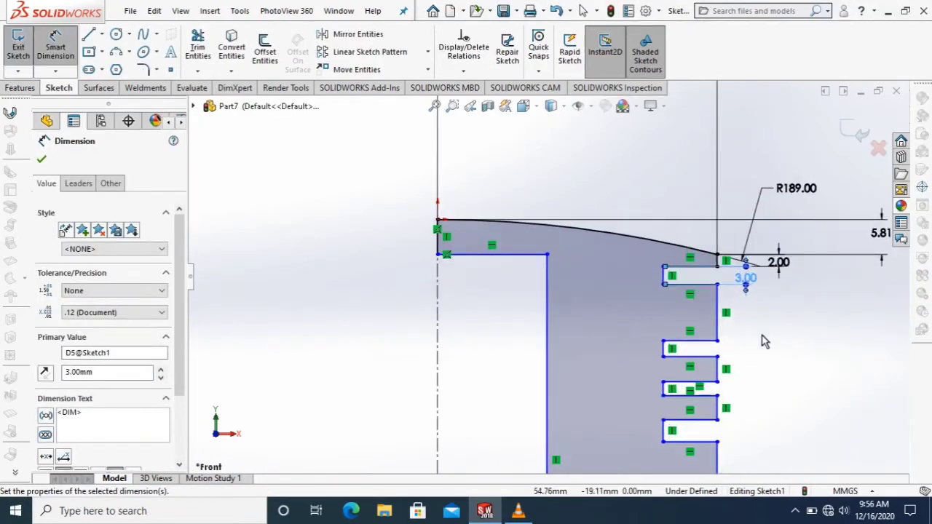
pyautogui.scroll(-2, 757, 337)
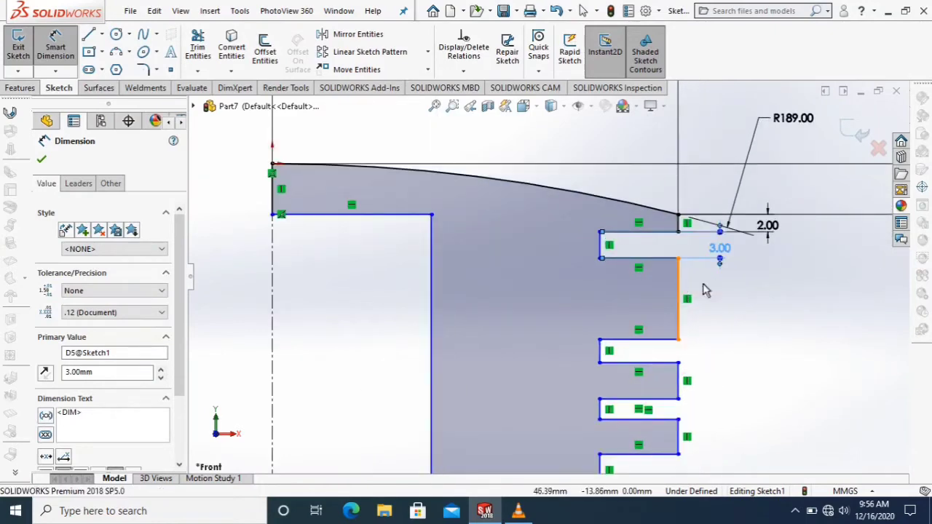
pyautogui.click(743, 282)
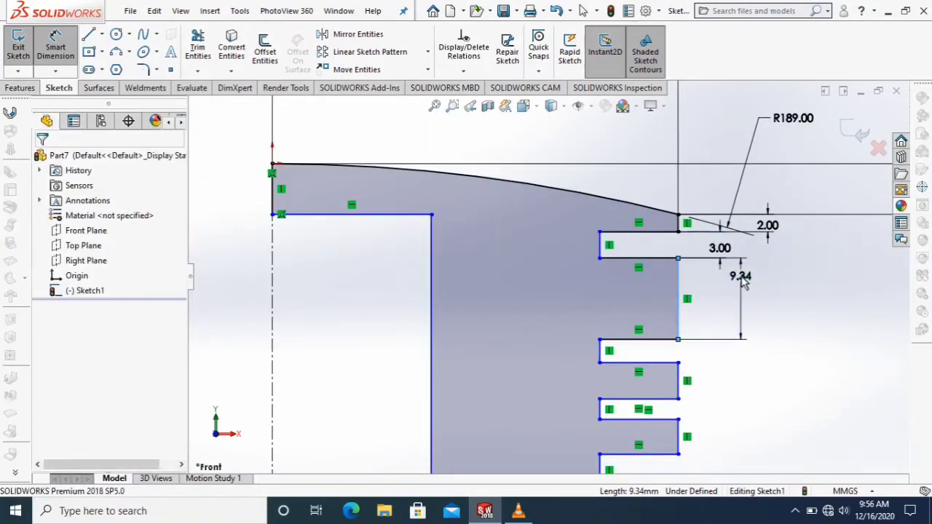
pyautogui.write('3')
pyautogui.press('Return')
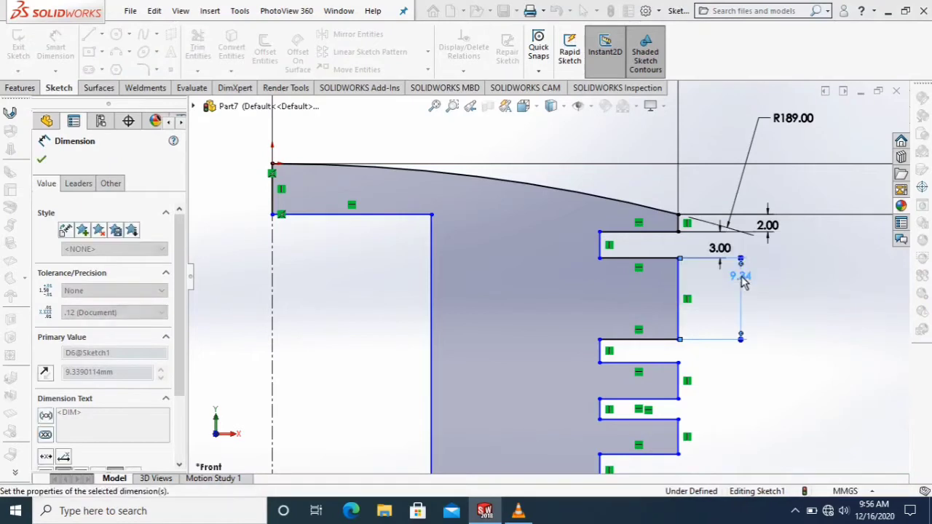
pyautogui.rightClick(790, 306)
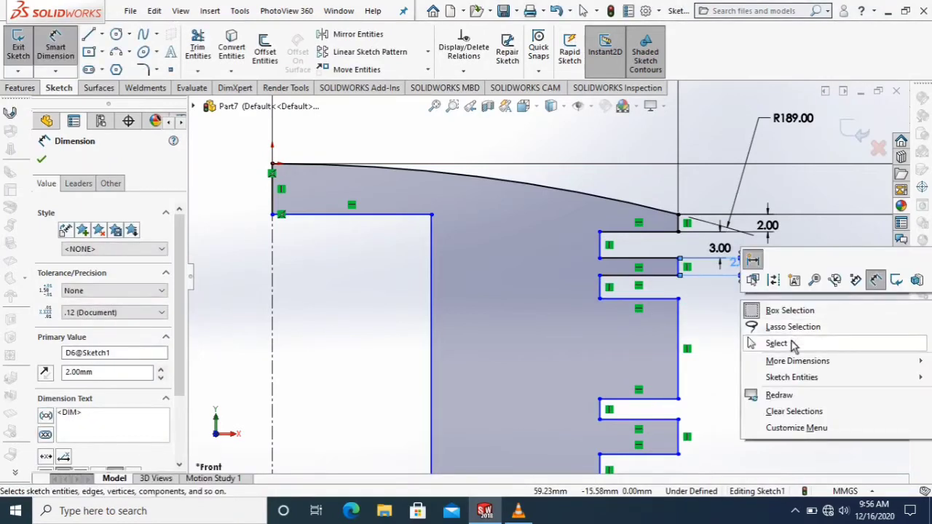
pyautogui.click(777, 341)
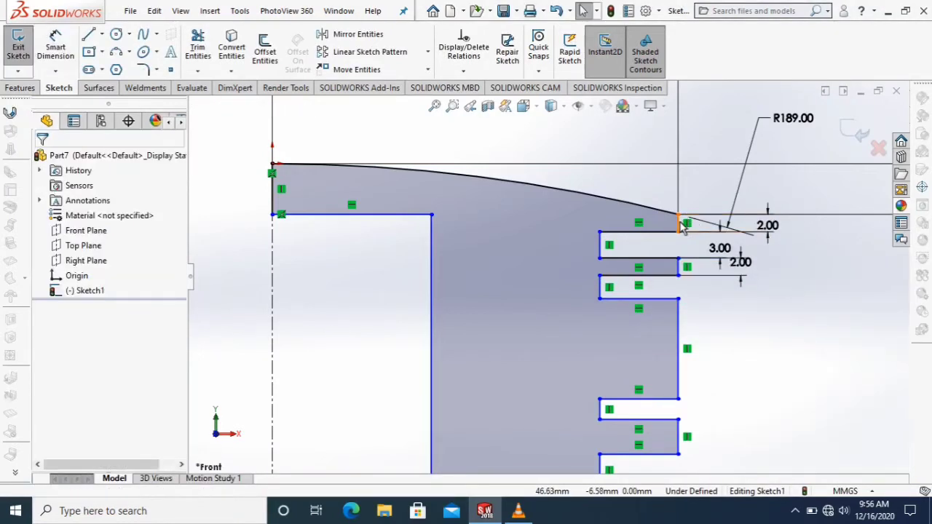
pyautogui.click(679, 223)
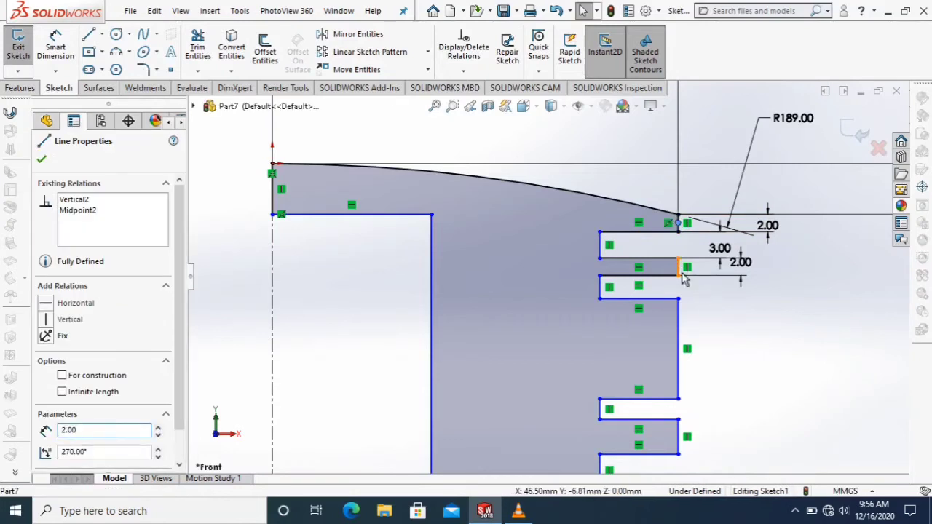
pyautogui.click(683, 277)
pyautogui.keyDown('ctrl'); pyautogui.click(684, 298); pyautogui.keyUp('ctrl')
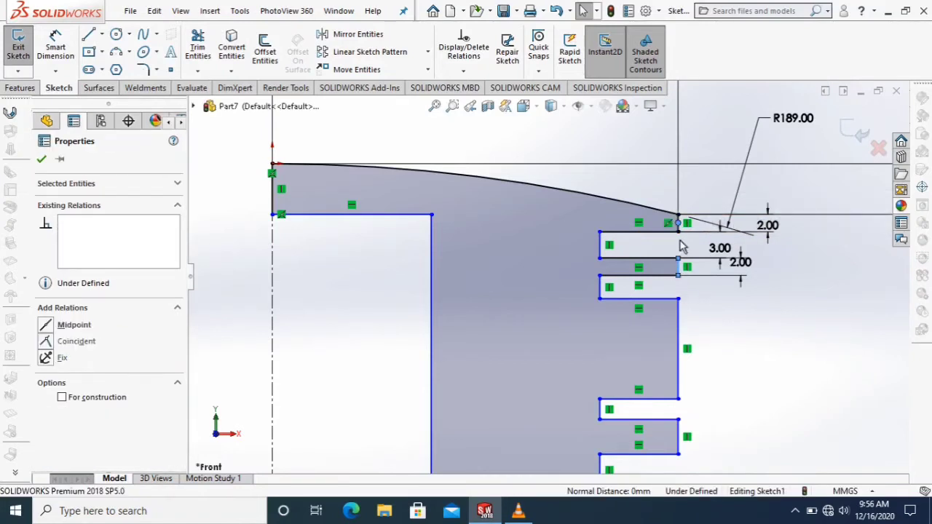
pyautogui.press('Escape')
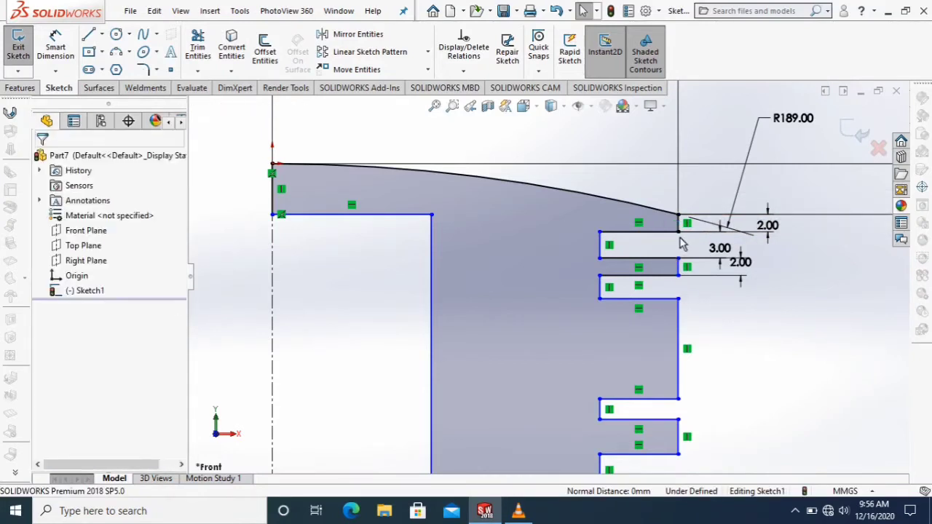
# Make the lands between the second and third and the third and fourth grooves equal to the top land.
pyautogui.click(677, 307)
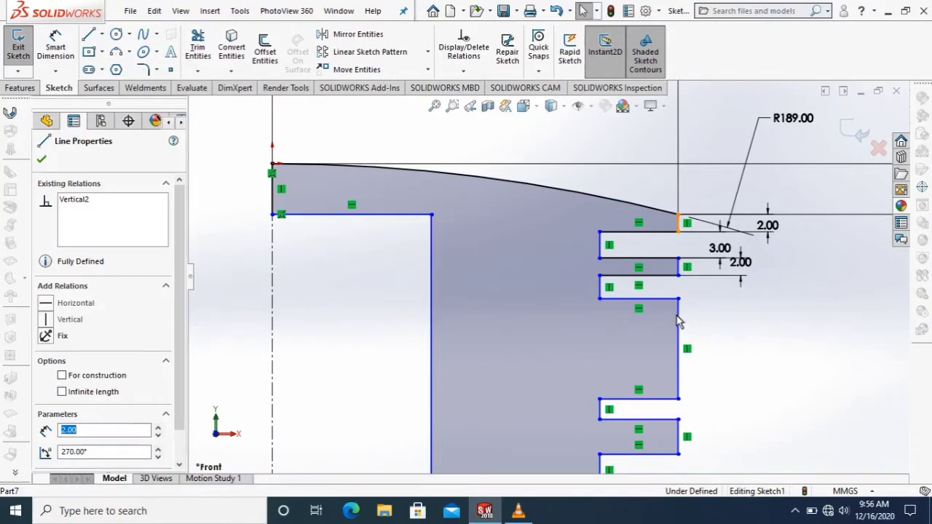
pyautogui.keyDown('ctrl'); pyautogui.click(680, 446); pyautogui.keyUp('ctrl')
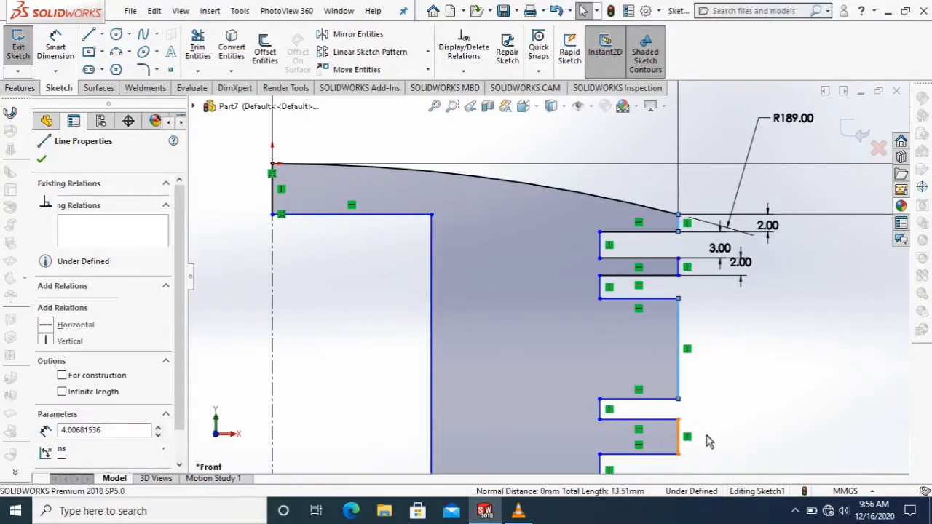
pyautogui.scroll(2, 699, 435)
pyautogui.scroll(3, 699, 442)
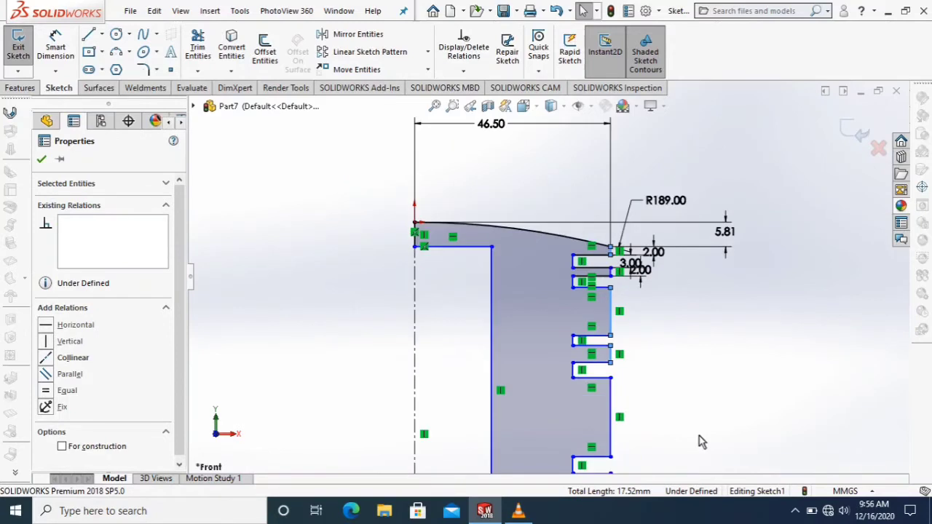
pyautogui.scroll(-2, 608, 351)
pyautogui.scroll(-2, 569, 262)
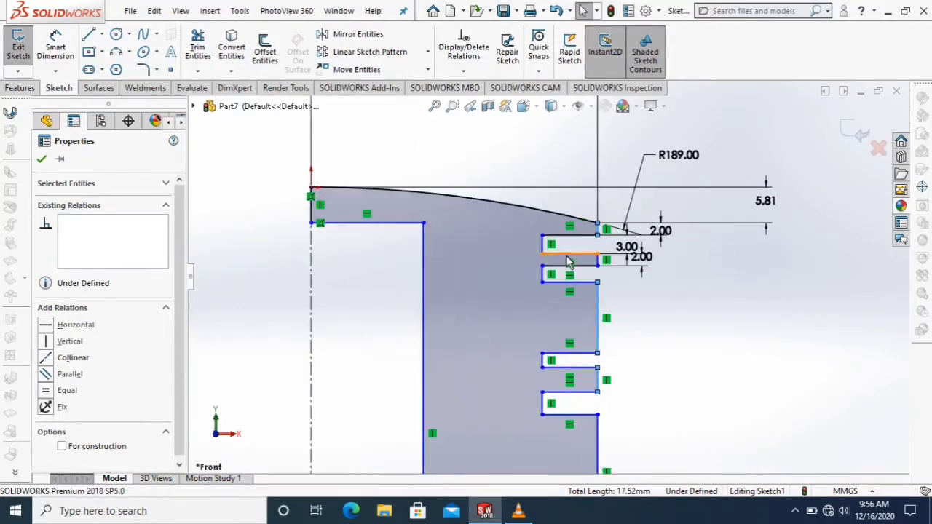
pyautogui.click(48, 394)
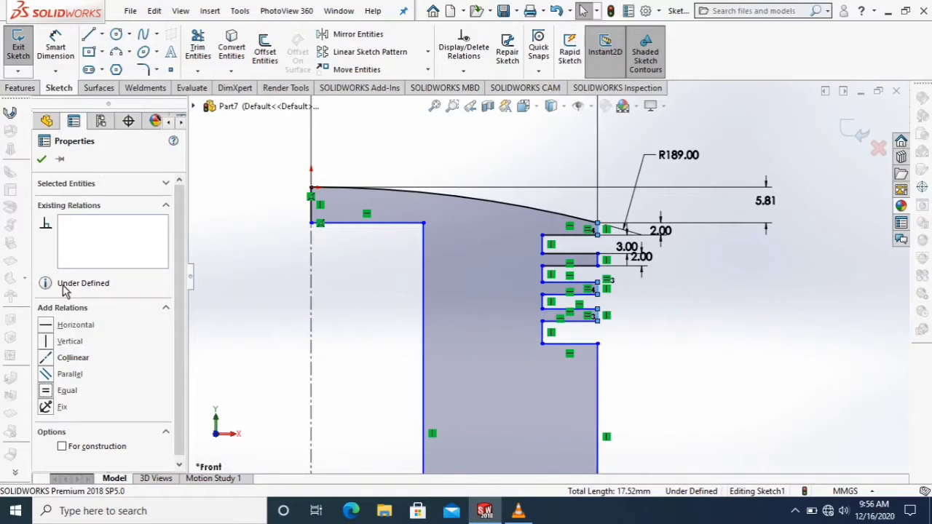
pyautogui.click(48, 159)
pyautogui.scroll(3, 620, 327)
pyautogui.scroll(-3, 620, 327)
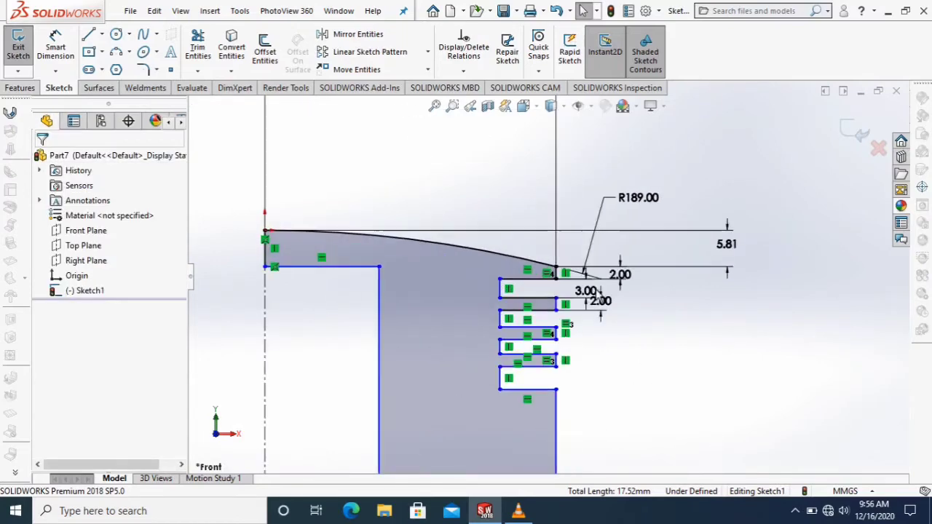
pyautogui.scroll(-2, 531, 407)
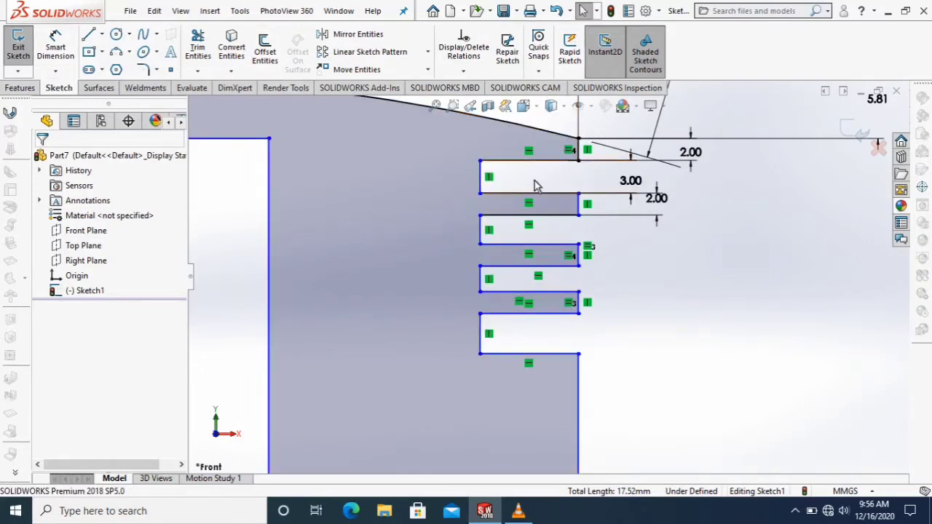
pyautogui.click(484, 233)
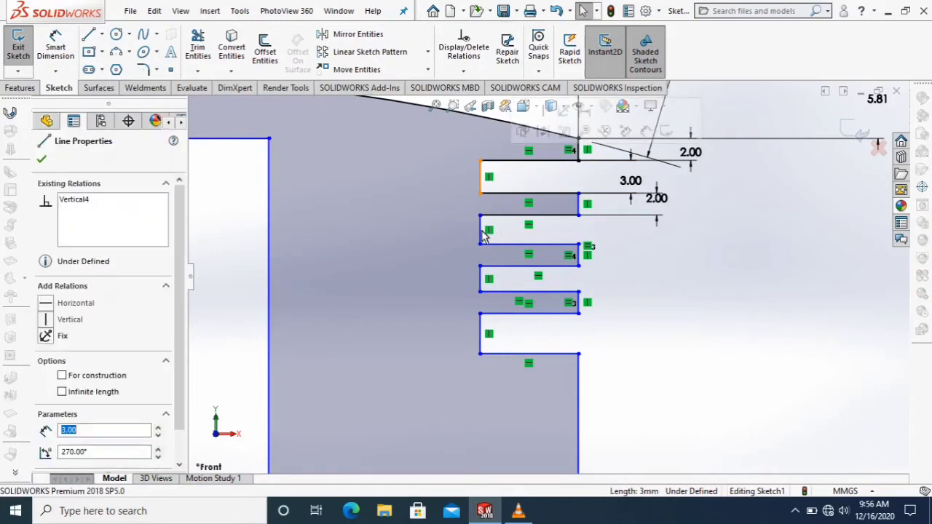
pyautogui.keyDown('ctrl'); pyautogui.click(481, 280); pyautogui.keyUp('ctrl')
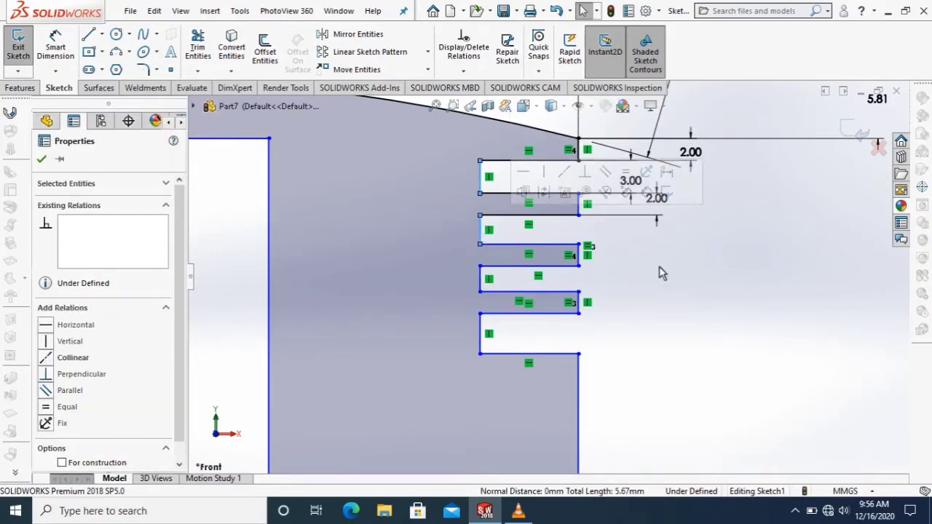
pyautogui.press('Escape')
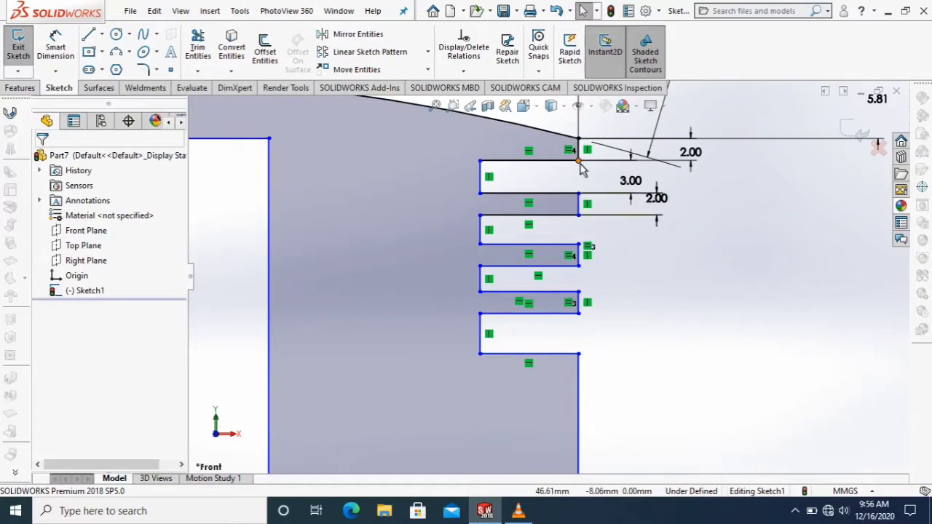
# Add a vertical relation between the upper outer corners of the four upper grooves and the fourth groove's lower outer corner.
pyautogui.click(579, 216)
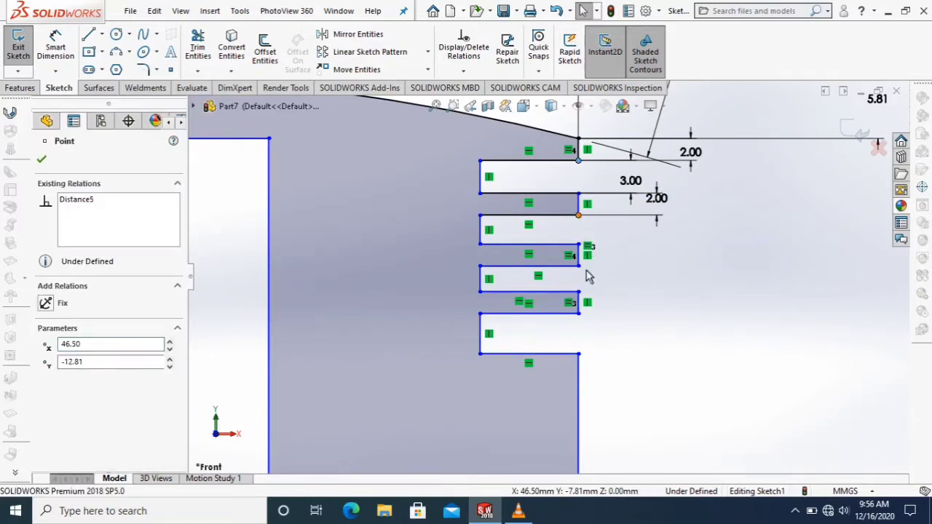
pyautogui.keyDown('ctrl'); pyautogui.click(579, 266); pyautogui.keyUp('ctrl')
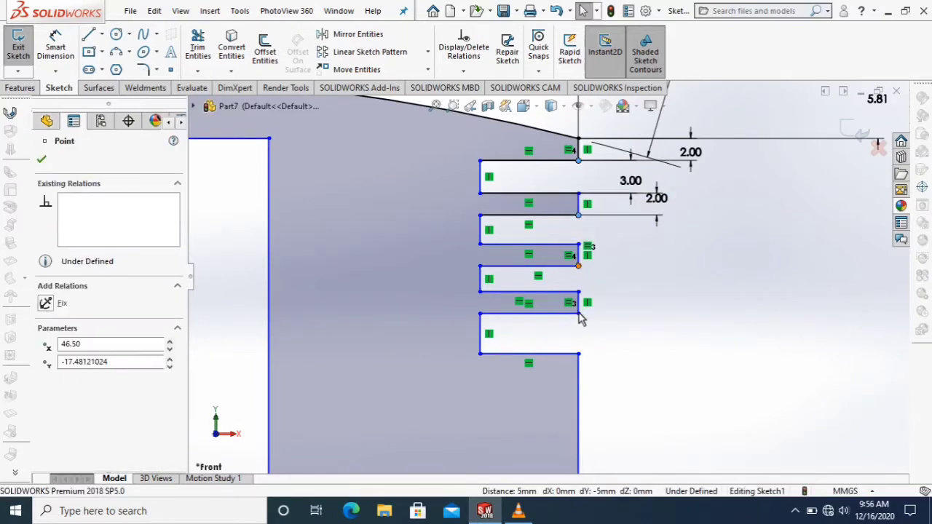
pyautogui.keyDown('ctrl'); pyautogui.click(579, 355); pyautogui.keyUp('ctrl')
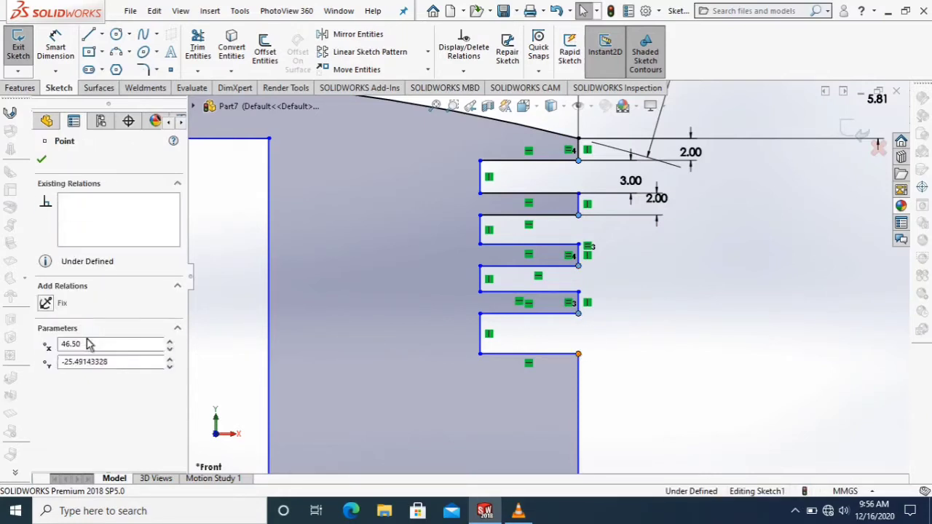
pyautogui.click(46, 343)
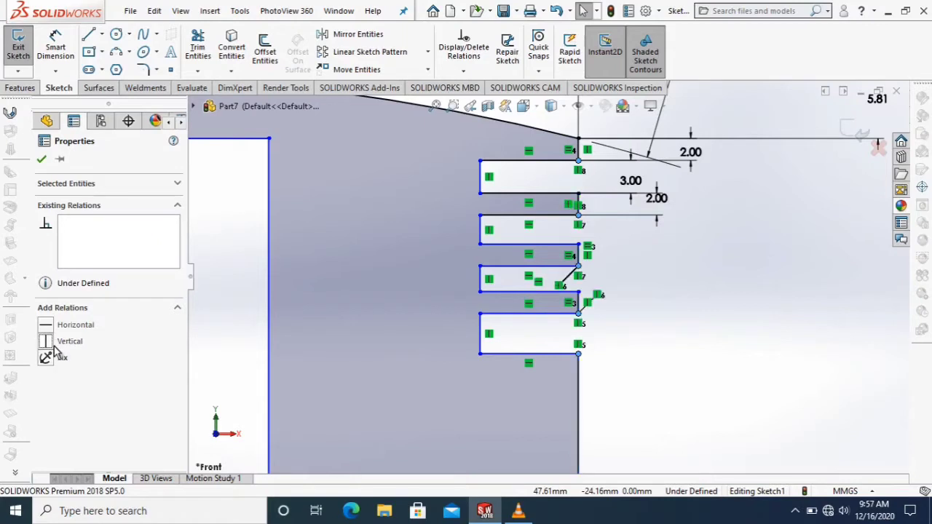
pyautogui.click(41, 161)
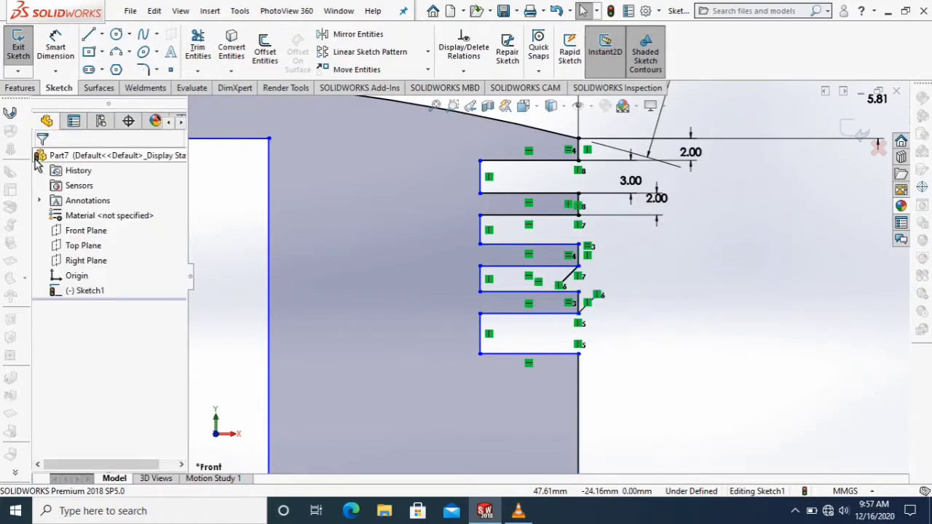
# Make the inner vertical edges of the four upper grooves equal in length.
pyautogui.click(478, 187)
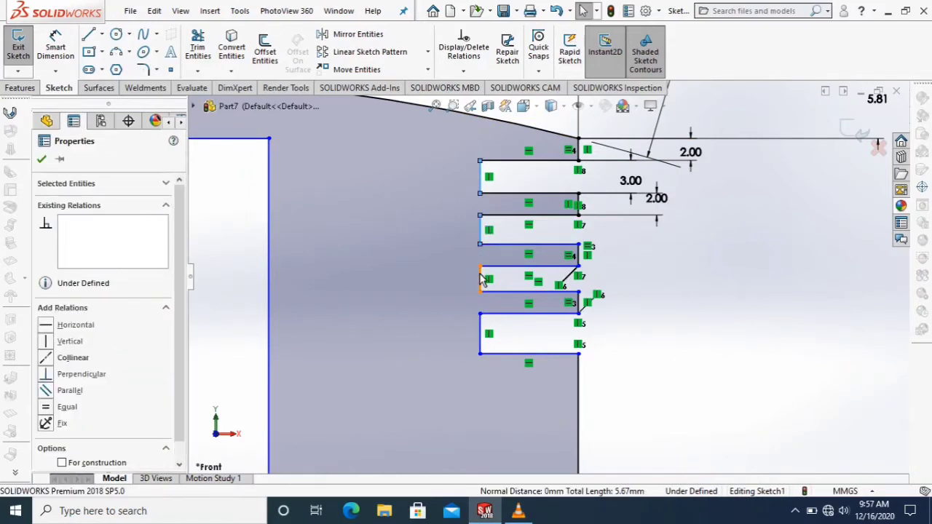
pyautogui.click(480, 336)
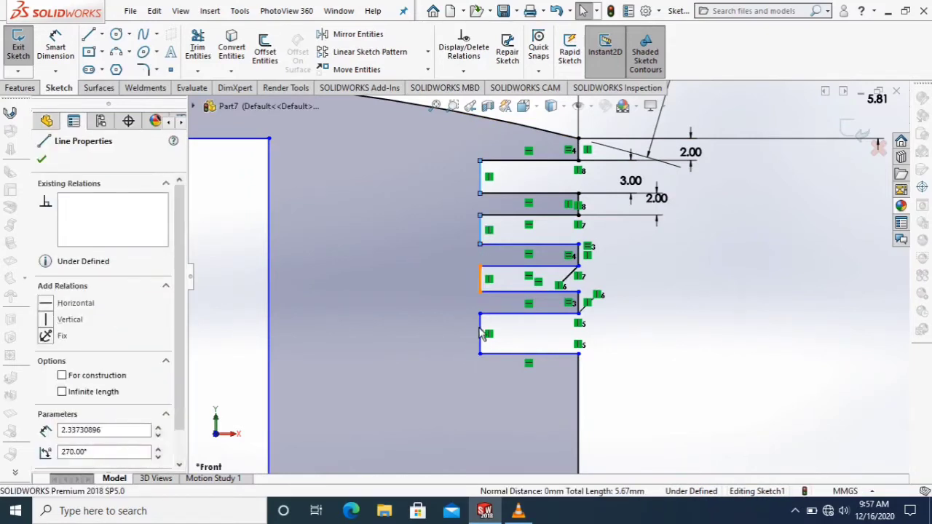
pyautogui.keyDown('ctrl'); pyautogui.click(479, 334); pyautogui.keyUp('ctrl')
pyautogui.keyDown('ctrl'); pyautogui.click(480, 327); pyautogui.keyUp('ctrl')
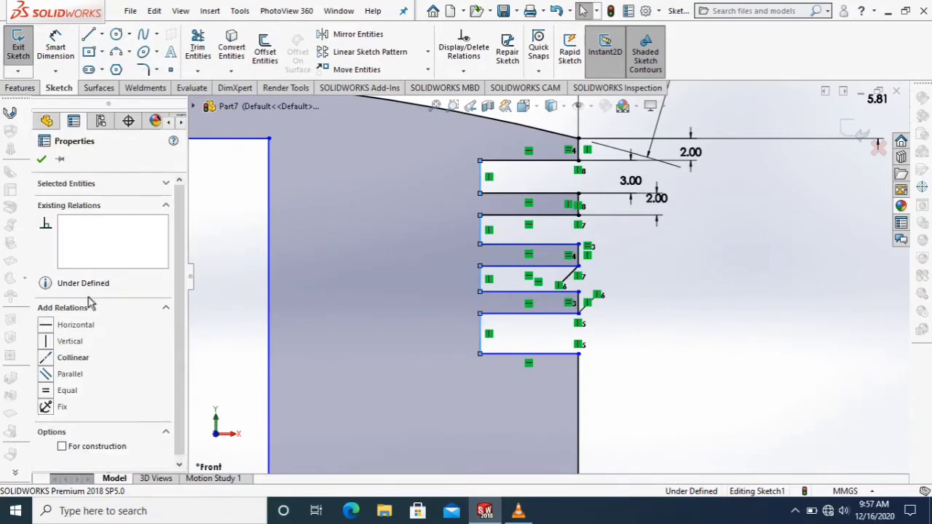
pyautogui.click(45, 392)
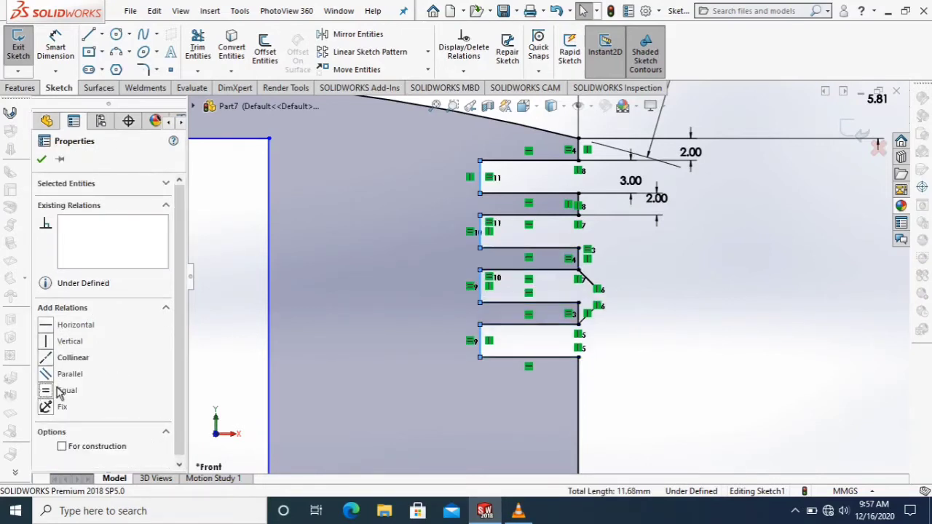
pyautogui.click(42, 162)
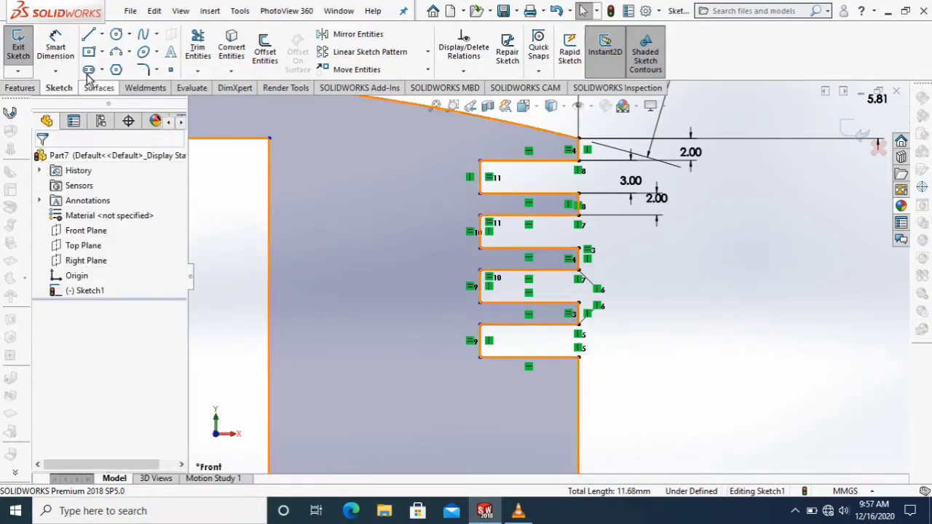
# Dimension the depth of the first groove as 4 mm and end dimensioning.
pyautogui.click(52, 65)
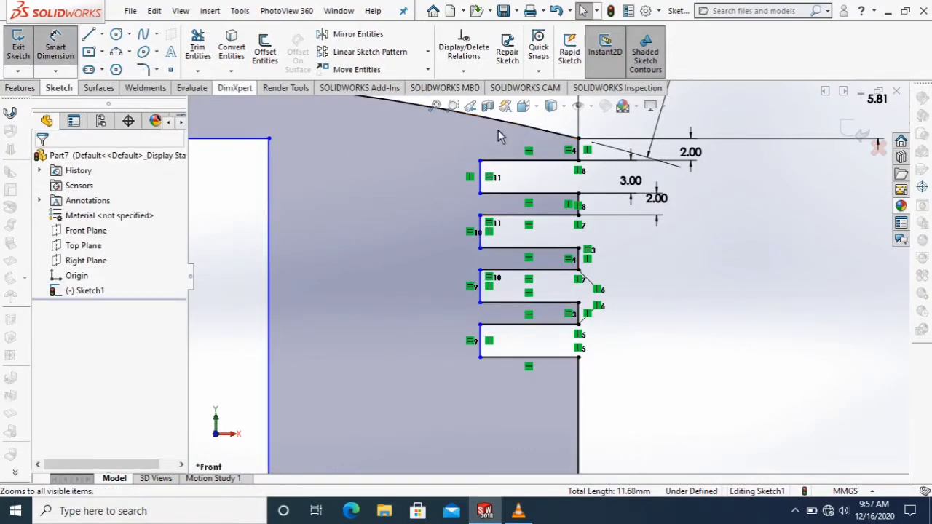
pyautogui.click(548, 155)
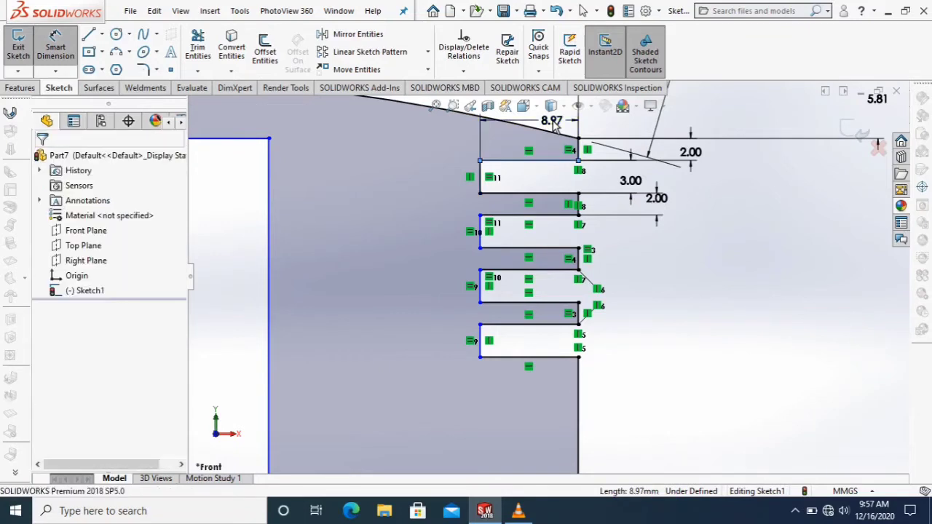
pyautogui.click(554, 125)
pyautogui.press('Return')
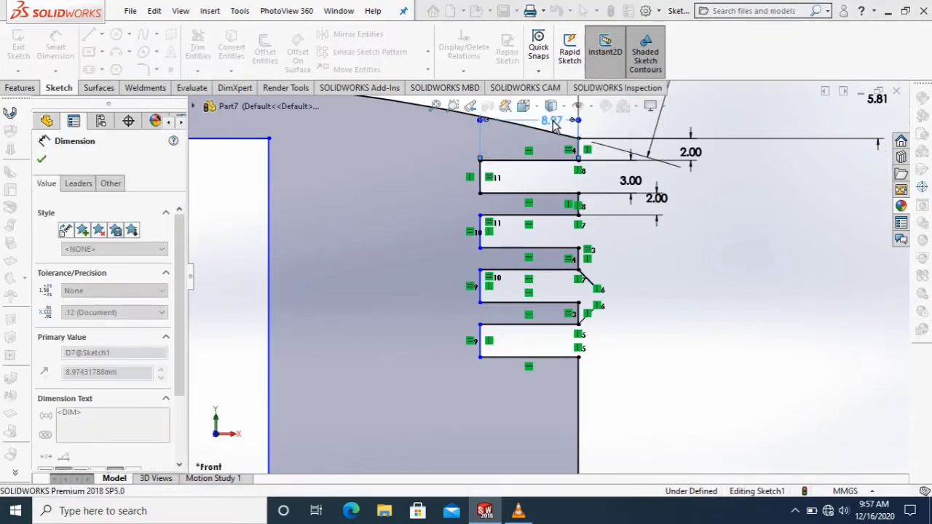
pyautogui.rightClick(675, 248)
pyautogui.click(702, 285)
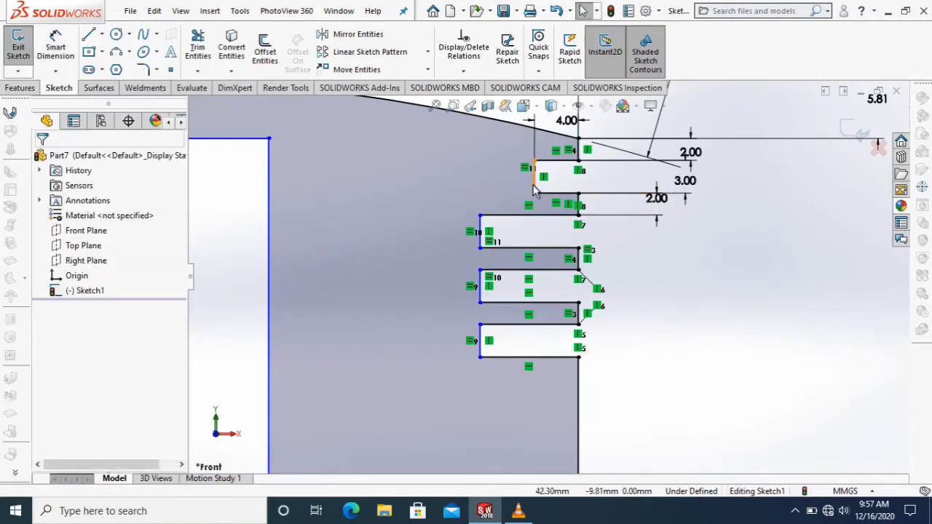
# Align the lower inner corners of the four upper grooves with a vertical relation.
pyautogui.click(535, 194)
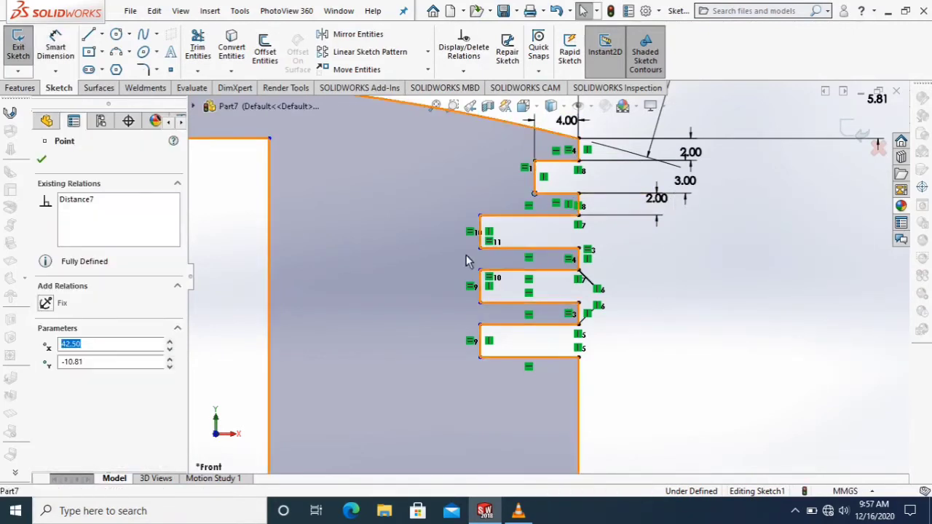
pyautogui.keyDown('ctrl'); pyautogui.click(480, 304); pyautogui.keyUp('ctrl')
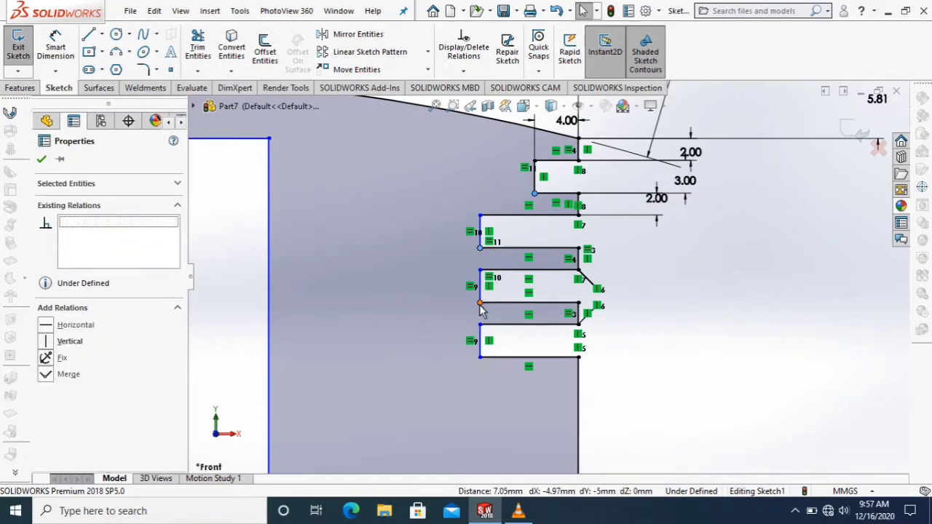
pyautogui.keyDown('ctrl'); pyautogui.click(480, 357); pyautogui.keyUp('ctrl')
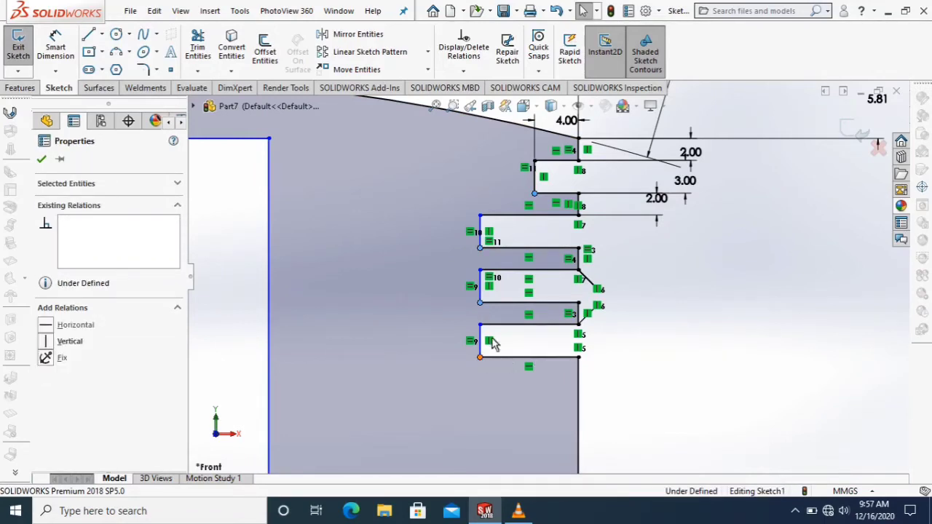
pyautogui.click(45, 340)
pyautogui.click(42, 162)
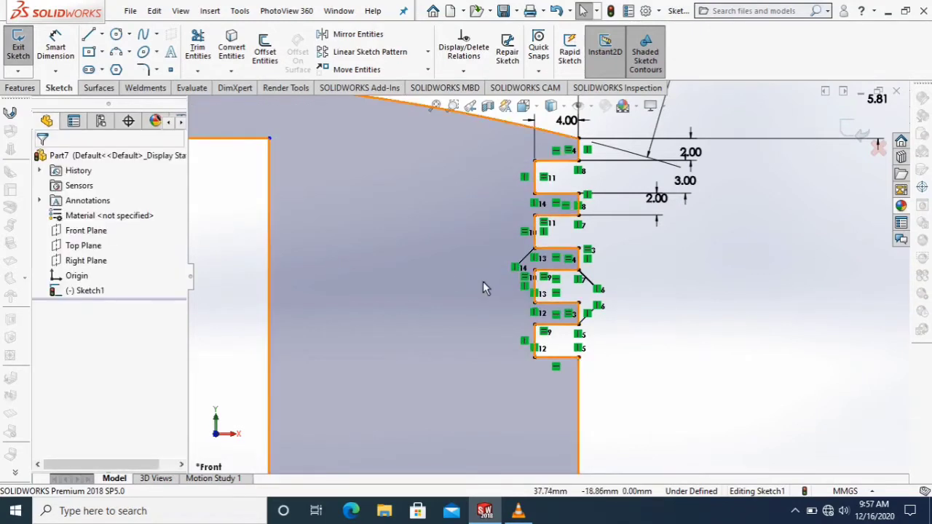
# Add a vertical relation between the fourth groove's lower inner corner and the upper inner corner of the lowest groove.
pyautogui.scroll(4, 685, 415)
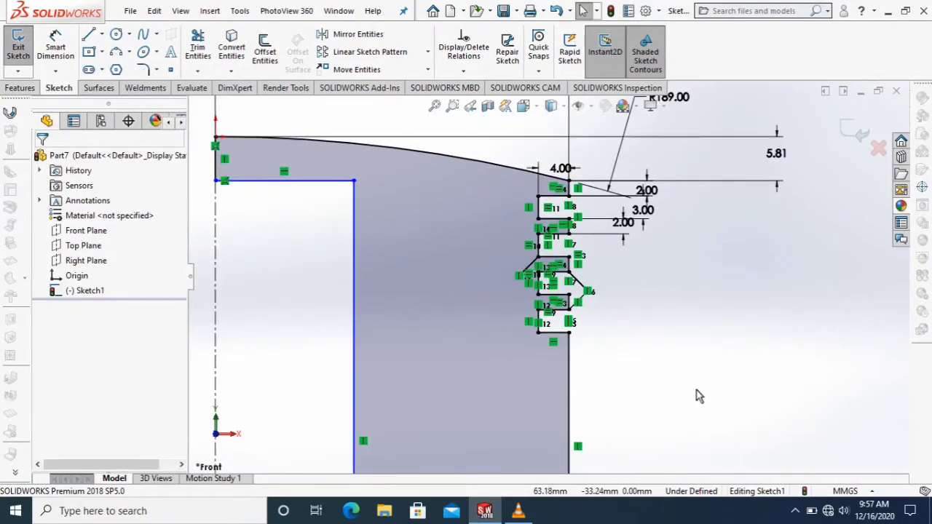
pyautogui.scroll(-2, 583, 375)
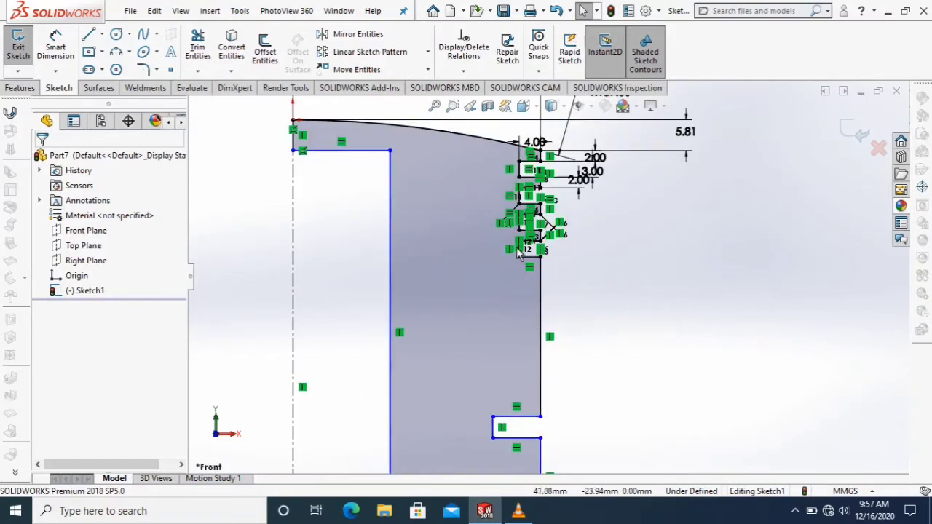
pyautogui.click(494, 418)
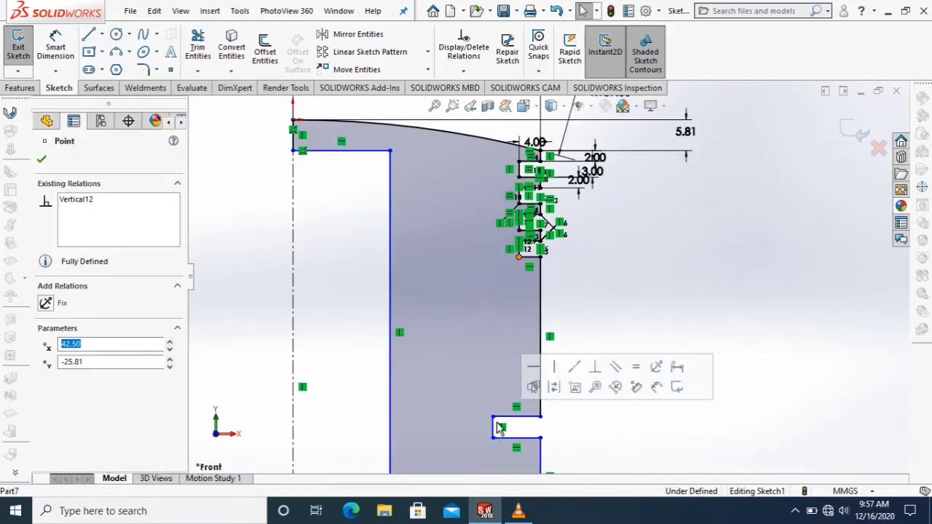
pyautogui.keyDown('ctrl'); pyautogui.click(493, 417); pyautogui.keyUp('ctrl')
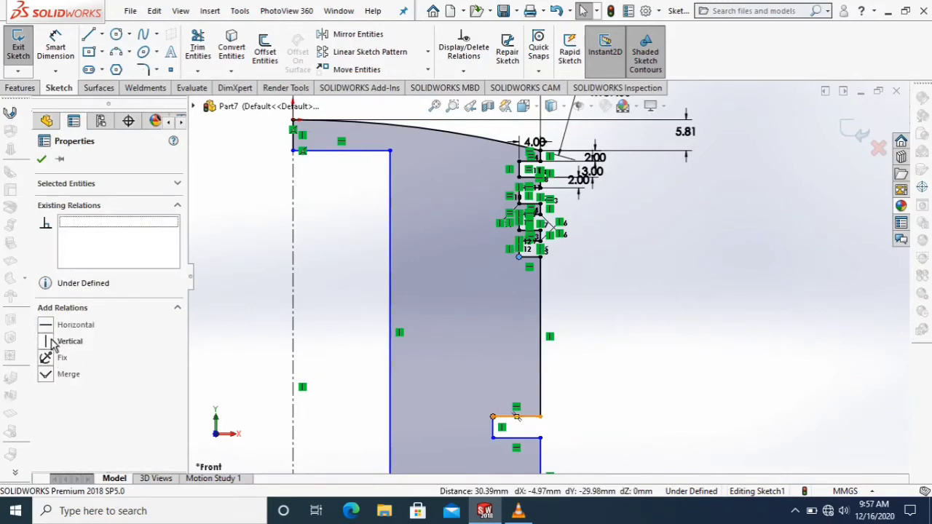
pyautogui.click(53, 344)
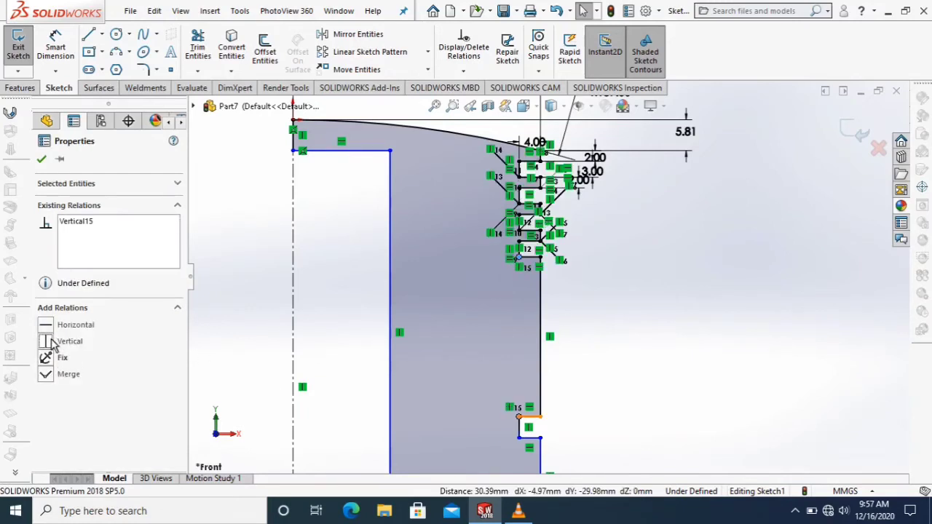
pyautogui.click(41, 161)
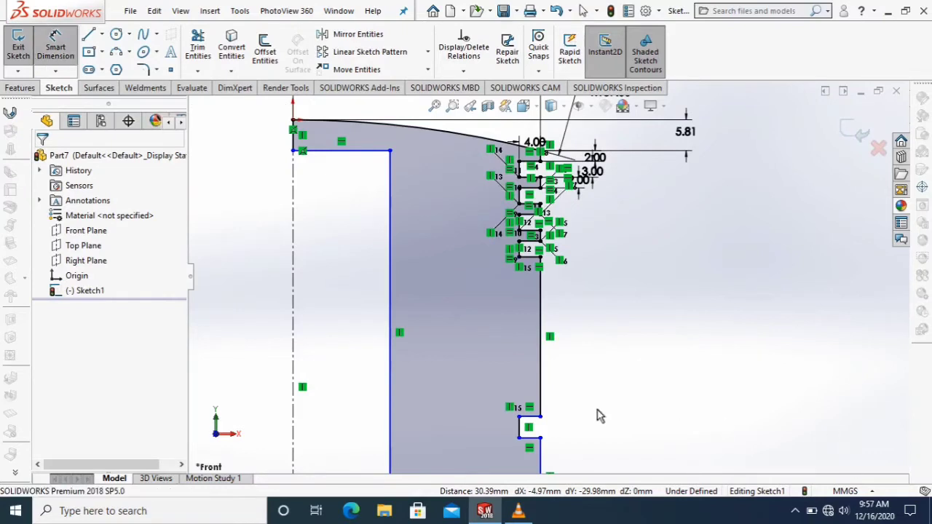
# Dimension the height of the lowest groove as 2 mm.
pyautogui.scroll(-5, 582, 426)
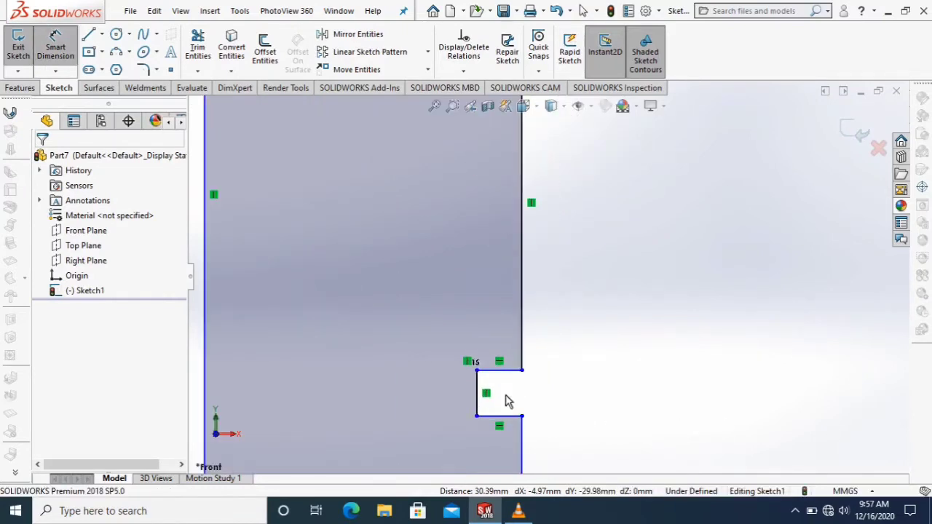
pyautogui.click(477, 402)
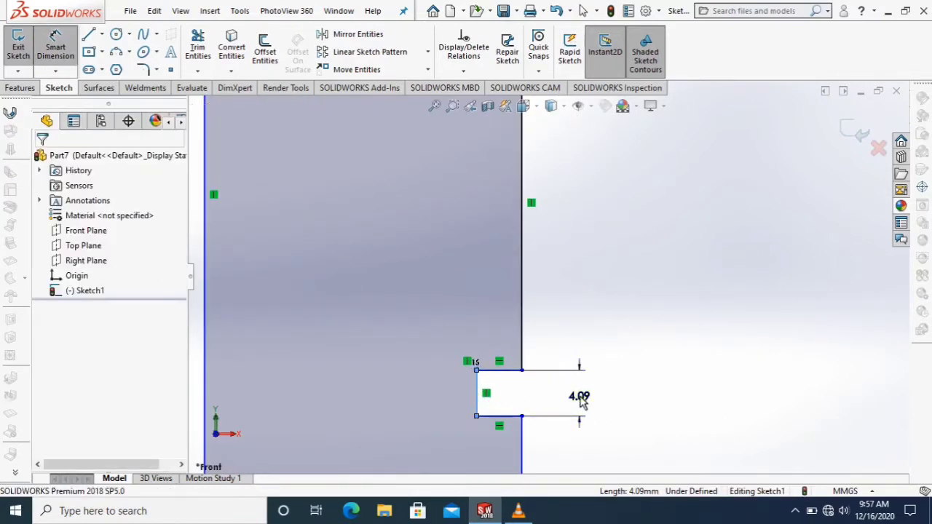
pyautogui.click(581, 401)
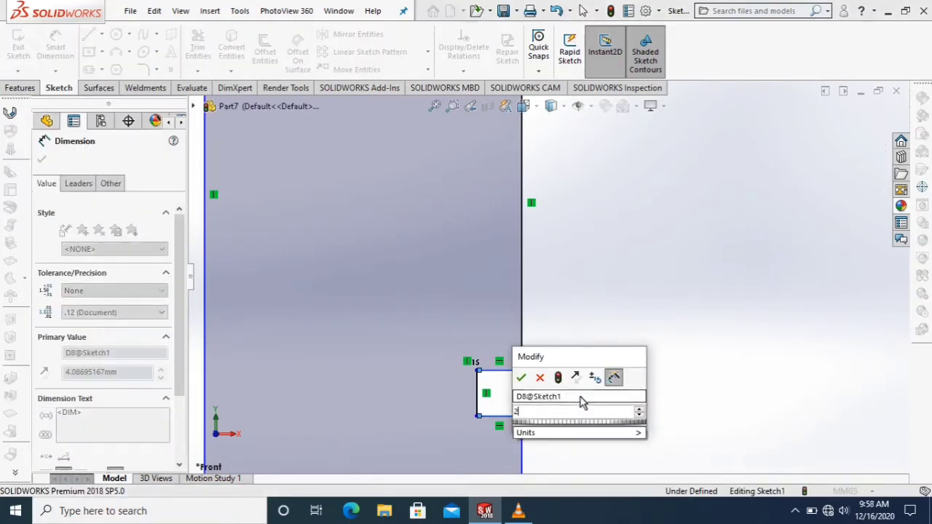
pyautogui.write('2')
pyautogui.press('Return')
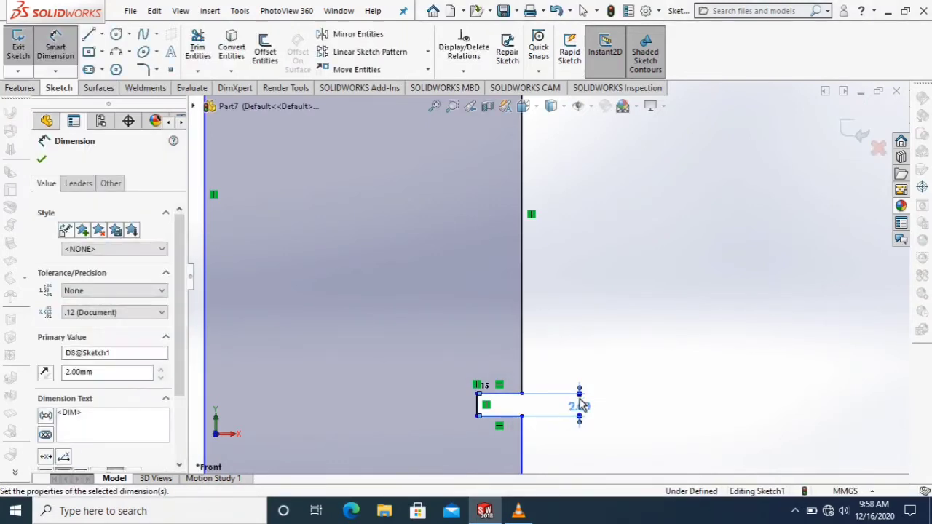
# Dimension the outer vertical edge between the lowest groove and the profile's bottom edge as 5 mm.
pyautogui.scroll(3, 568, 435)
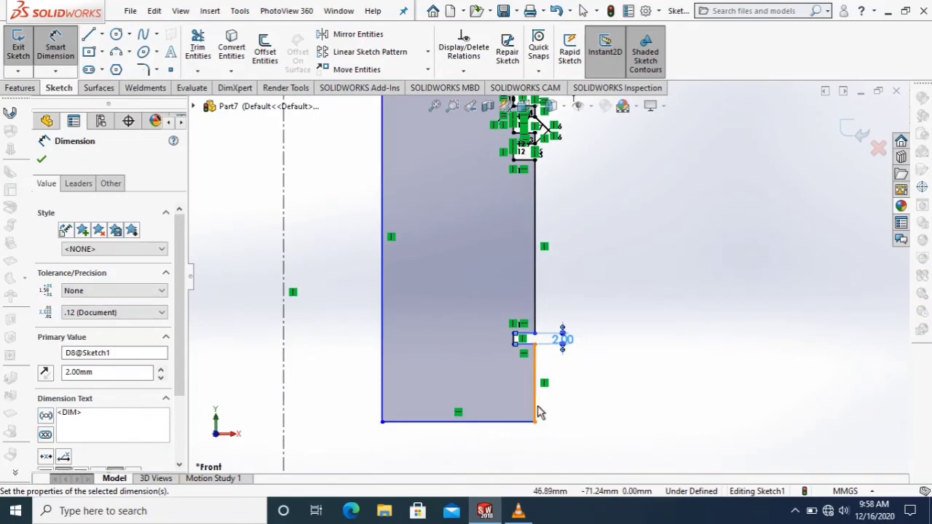
pyautogui.click(612, 386)
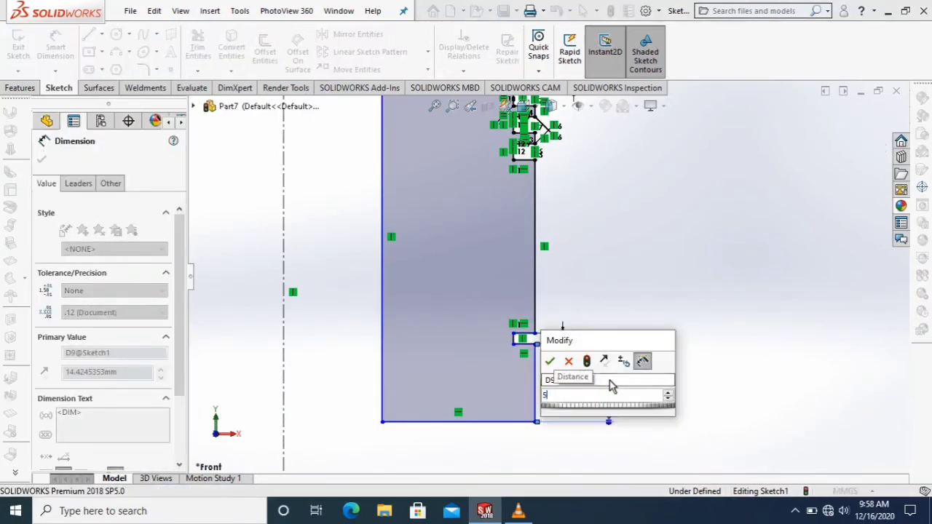
pyautogui.press('Return')
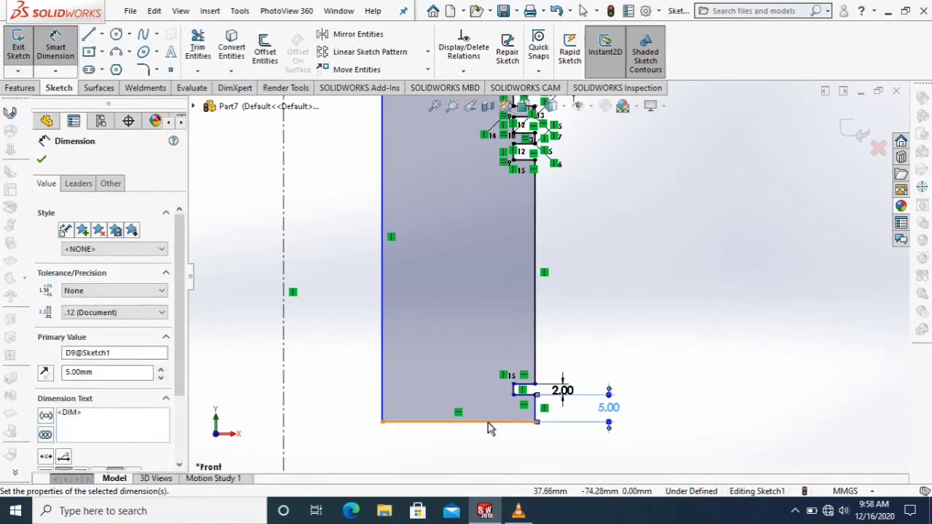
# Dimension the width of the profile's bottom edge as 5.5 mm and leave the dimension tool.
pyautogui.click(489, 453)
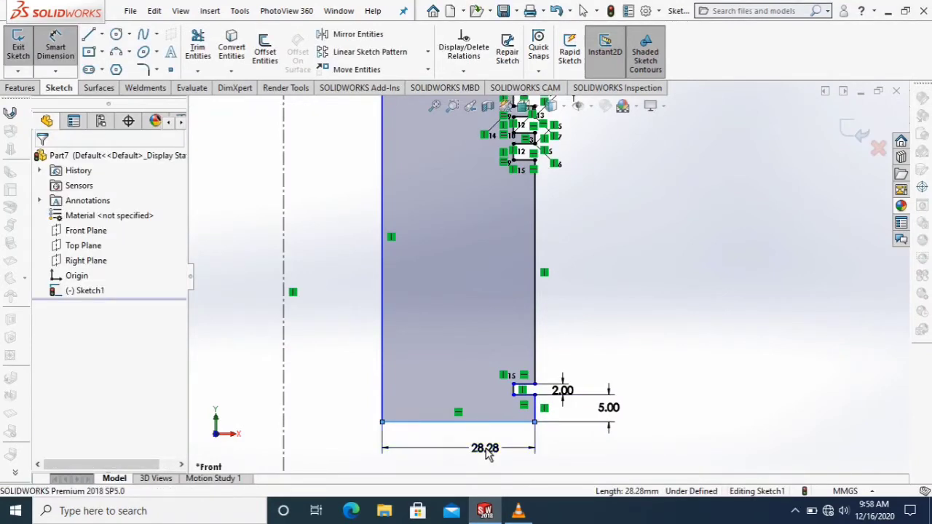
pyautogui.click(486, 450)
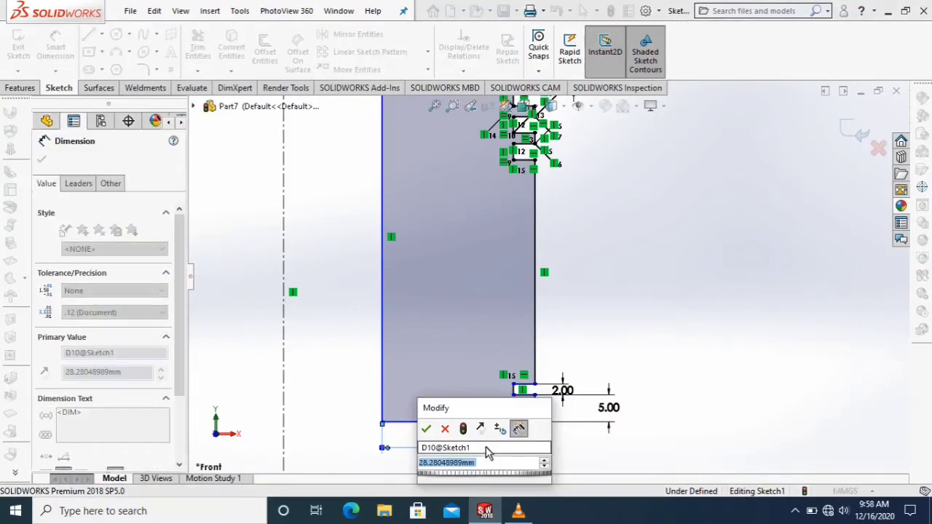
pyautogui.write('5.50')
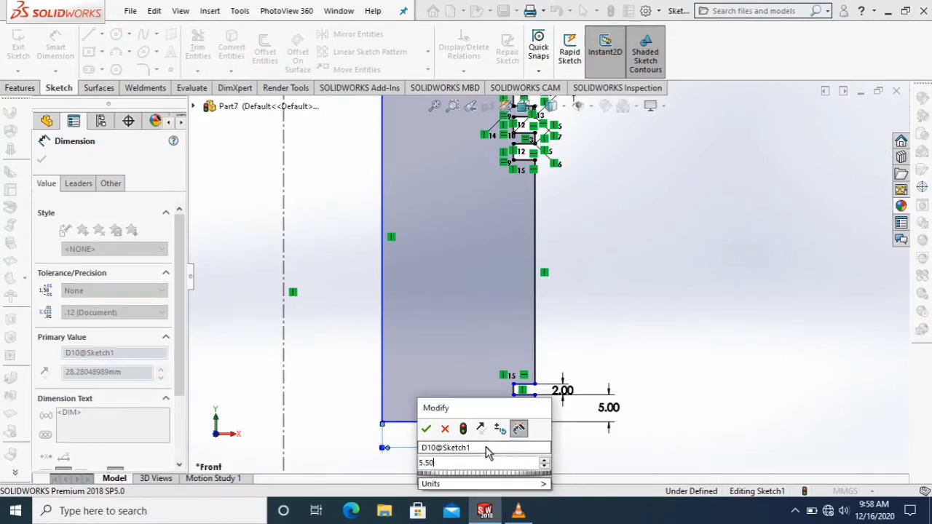
pyautogui.press('Return')
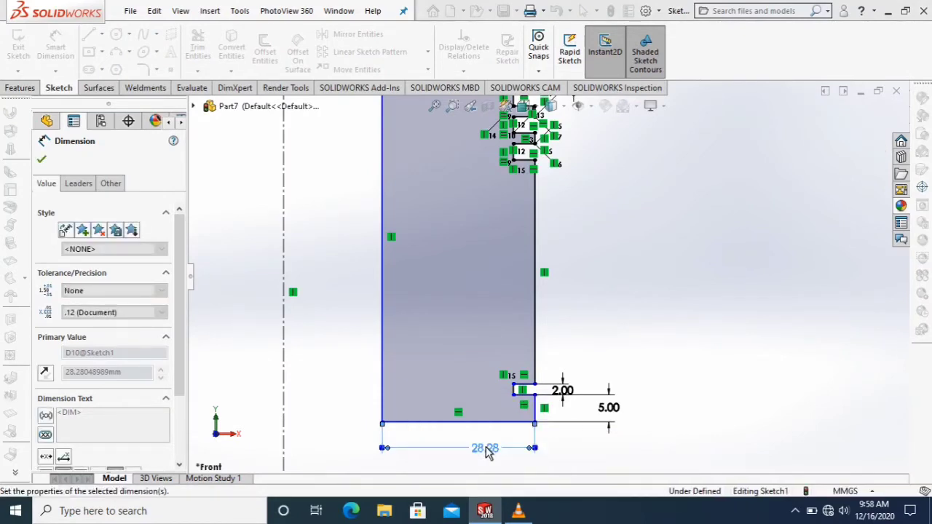
pyautogui.rightClick(624, 327)
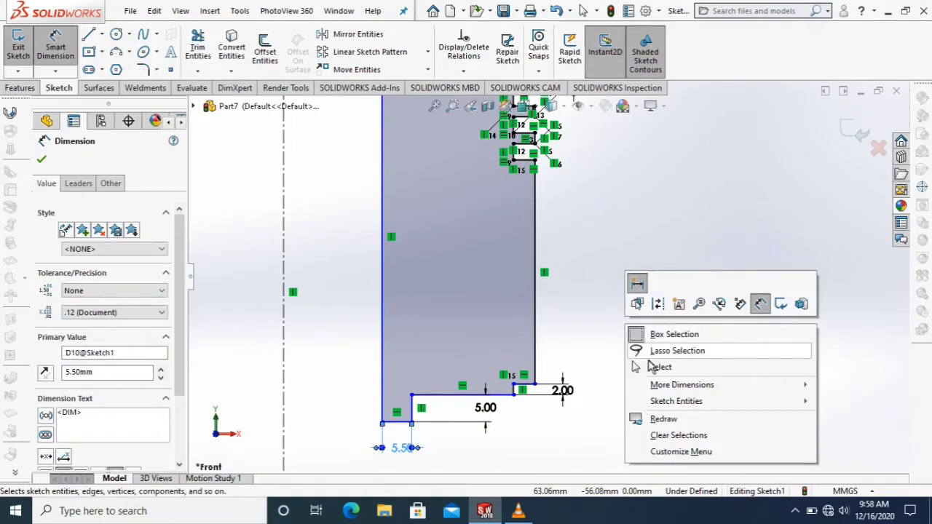
pyautogui.click(635, 368)
pyautogui.click(633, 373)
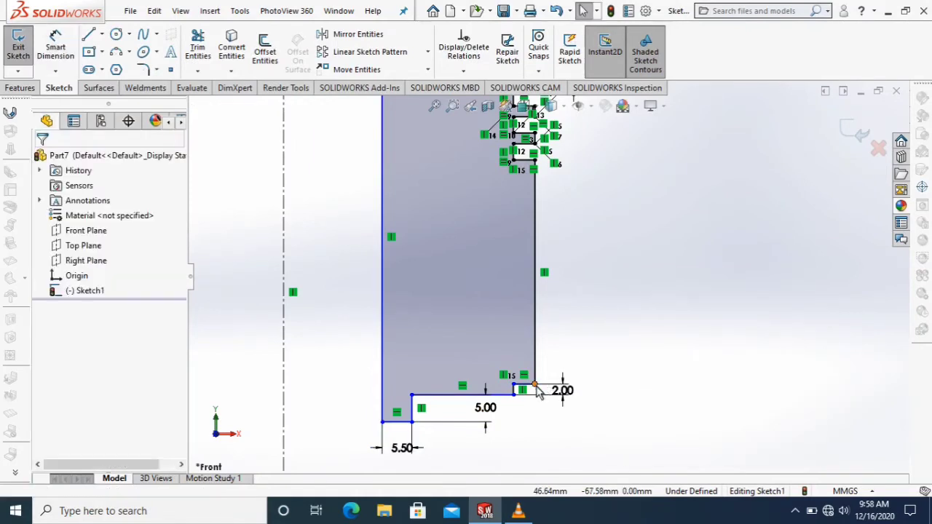
# Try to add a vertical relation between the lowest groove's upper outer corner and its lower inner corner.
pyautogui.click(515, 386)
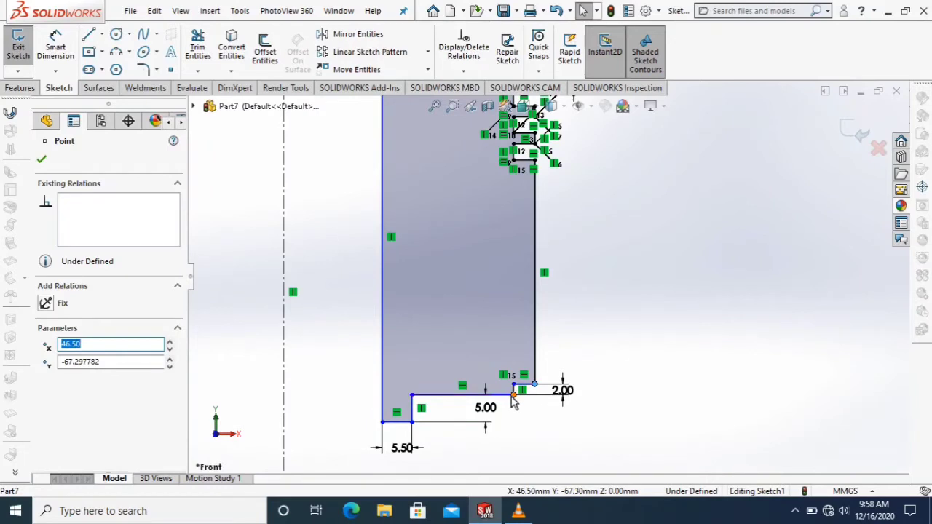
pyautogui.keyDown('ctrl'); pyautogui.click(514, 395); pyautogui.keyUp('ctrl')
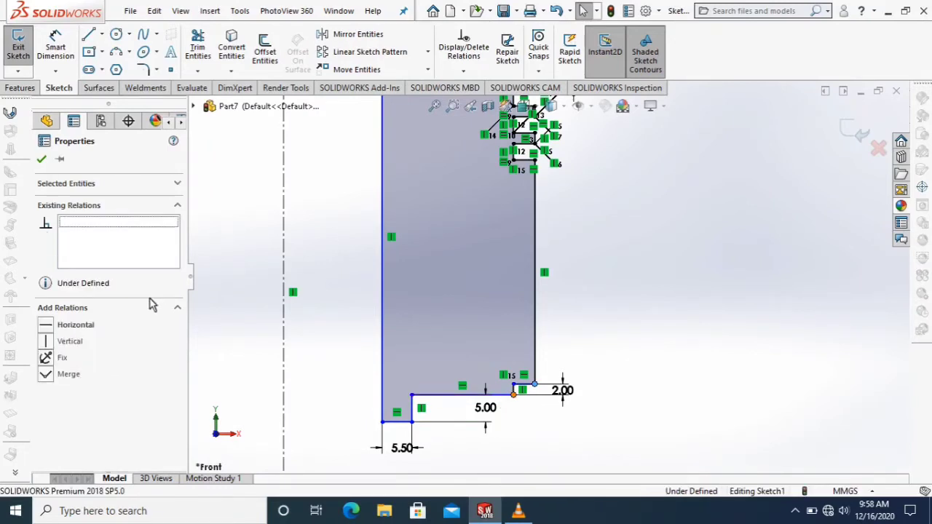
pyautogui.click(50, 347)
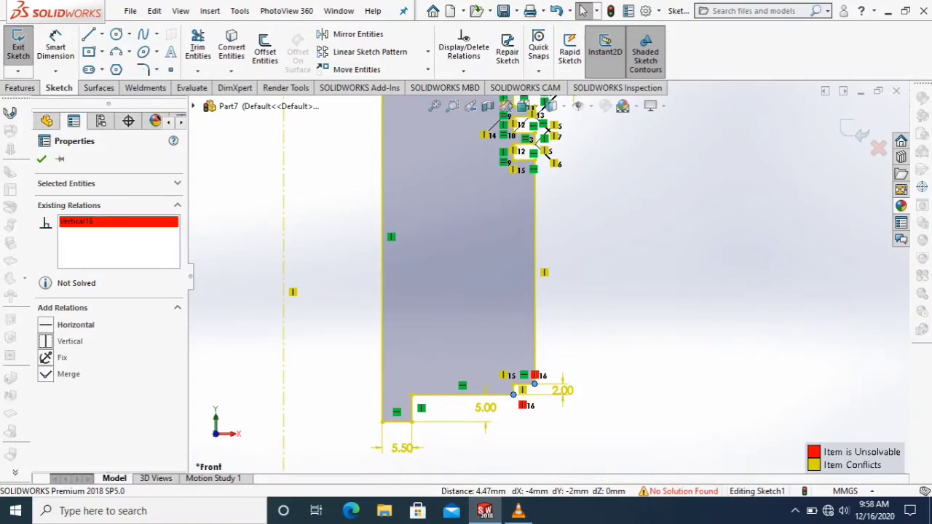
pyautogui.hotkey('ctrl', 'z')
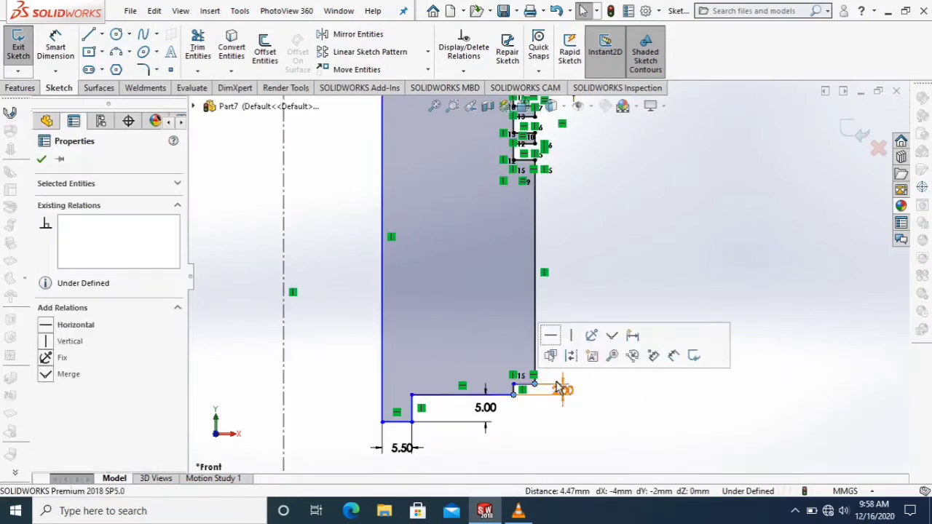
# Try to align the lowest groove's upper outer and lower inner corners with the bottom edge's outer end using a vertical relation.
pyautogui.click(561, 388)
pyautogui.scroll(-3, 601, 408)
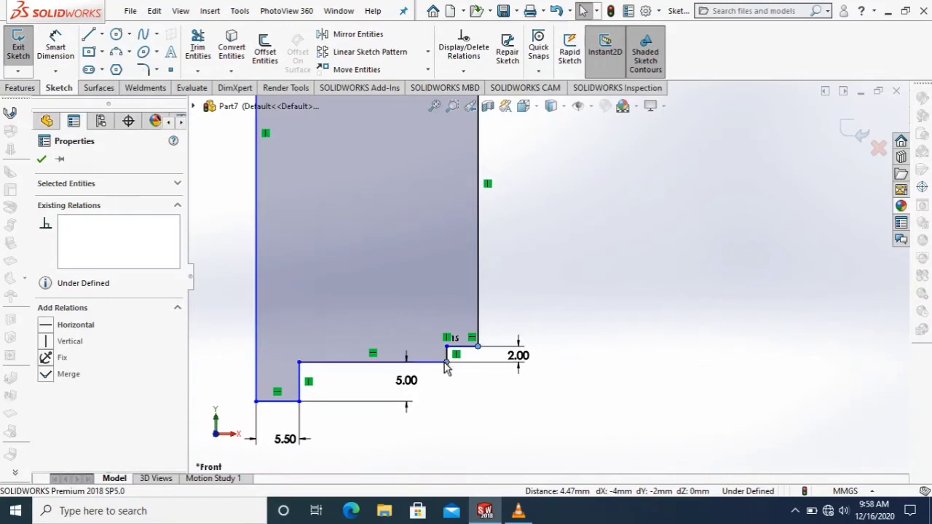
pyautogui.keyDown('ctrl'); pyautogui.click(300, 402); pyautogui.keyUp('ctrl')
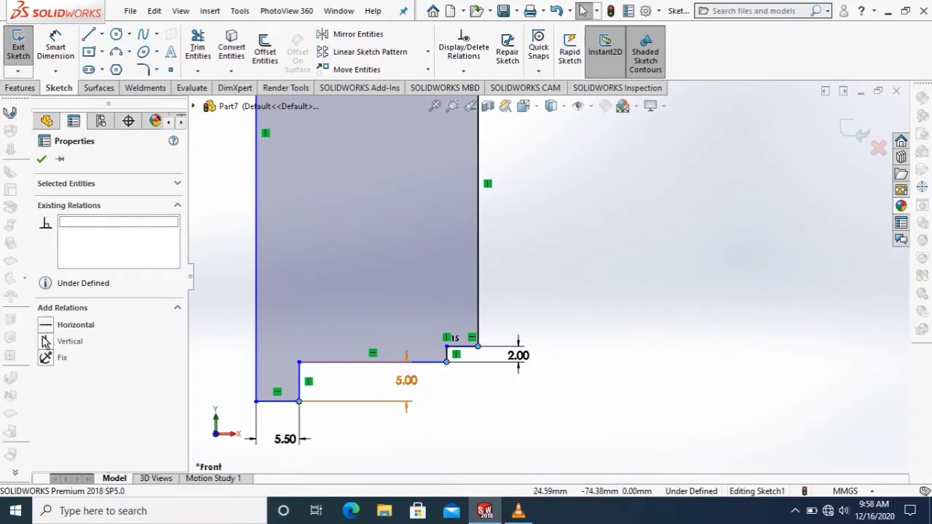
pyautogui.click(45, 341)
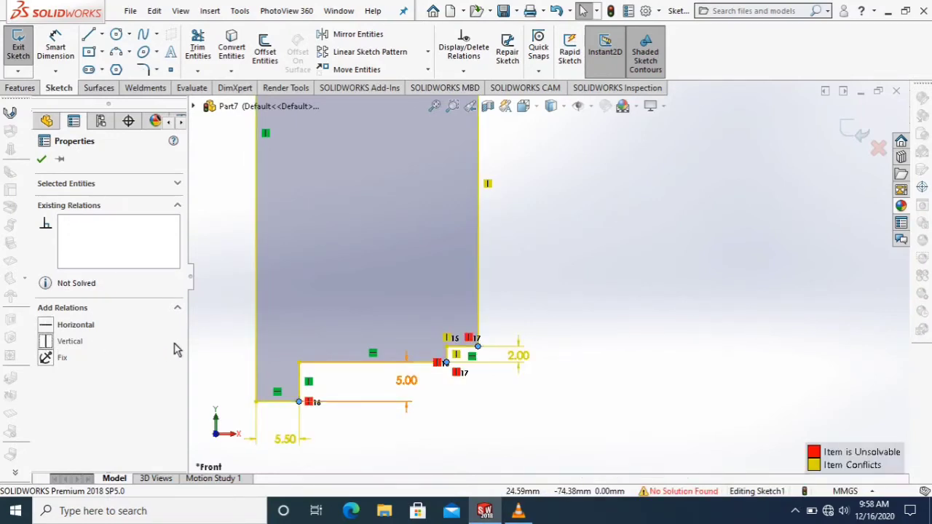
pyautogui.hotkey('ctrl', 'z')
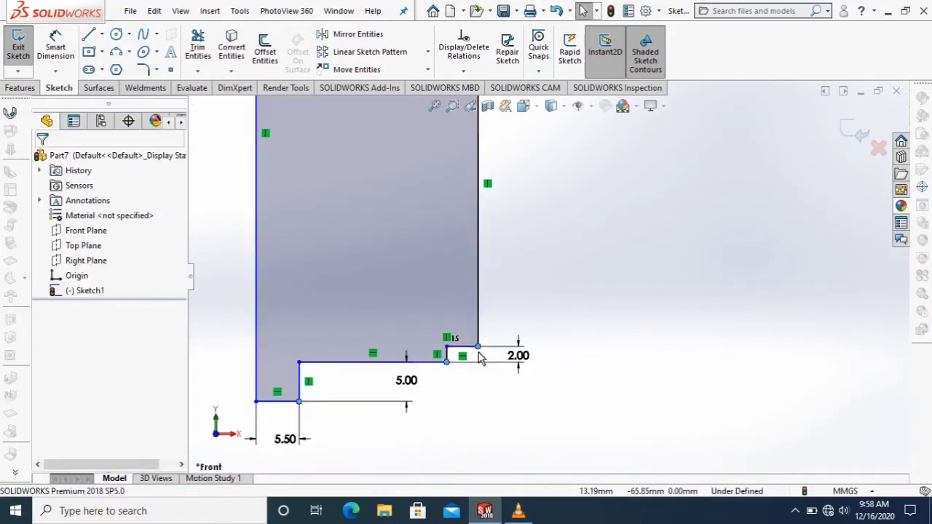
# Add a vertical relation between the lowest groove's upper outer corner and the outer end of the profile's bottom edge.
pyautogui.click(477, 354)
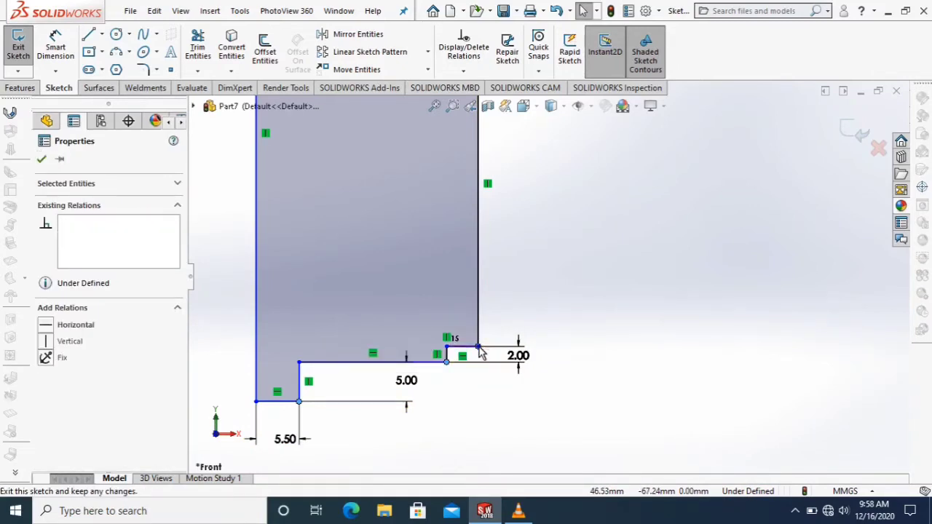
pyautogui.scroll(-2, 480, 353)
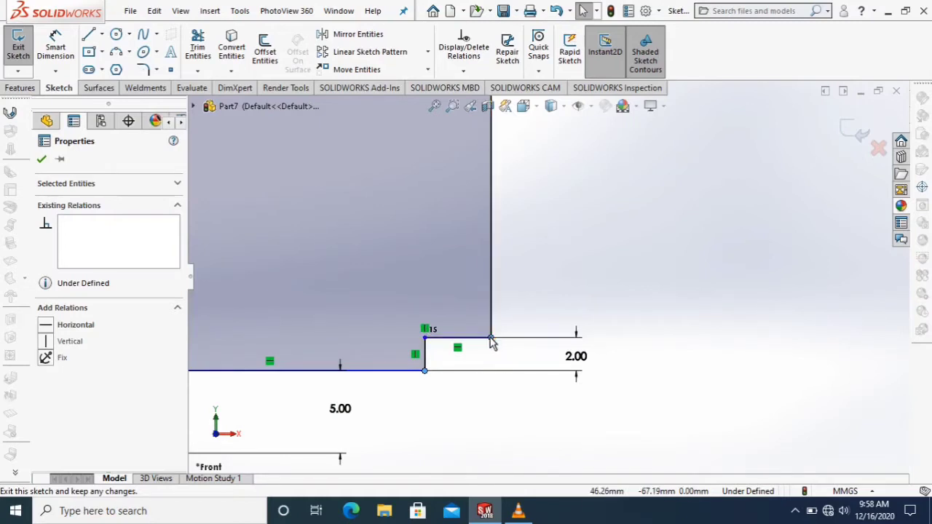
pyautogui.click(492, 342)
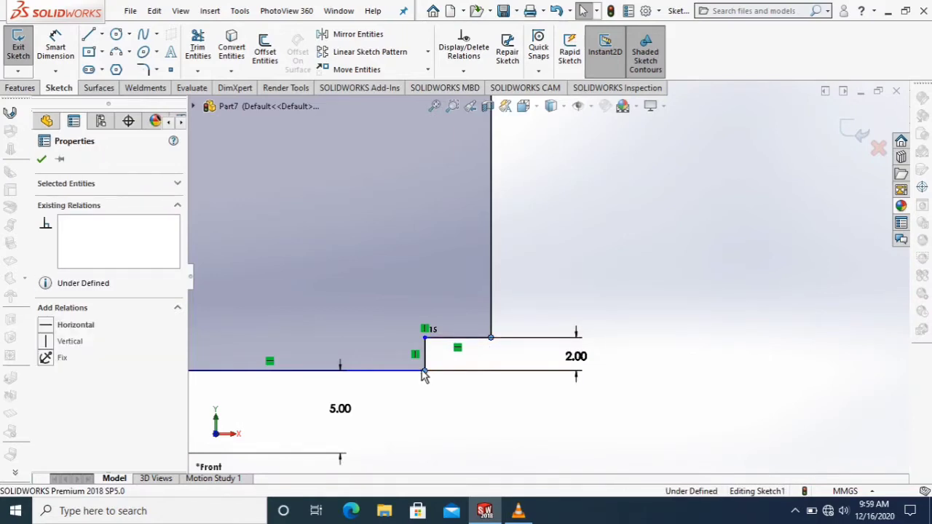
pyautogui.keyDown('ctrl'); pyautogui.click(425, 372); pyautogui.keyUp('ctrl')
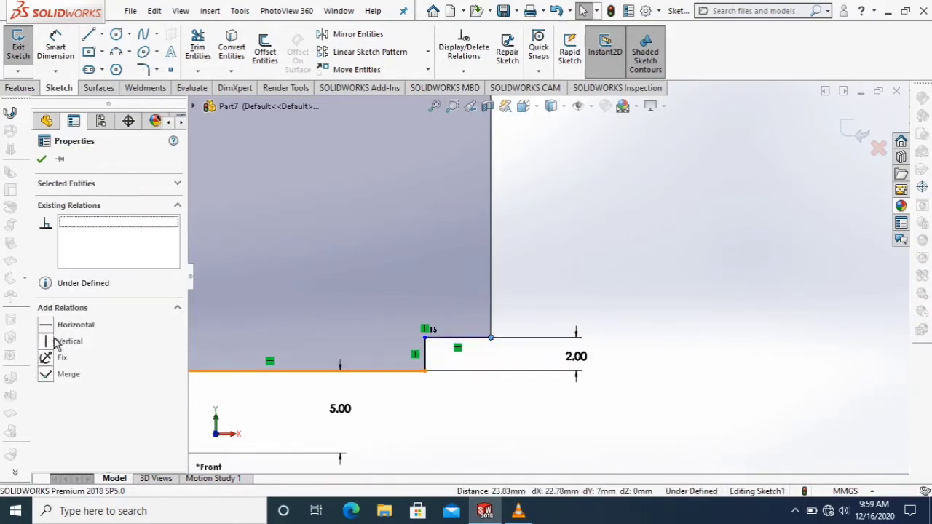
pyautogui.click(46, 341)
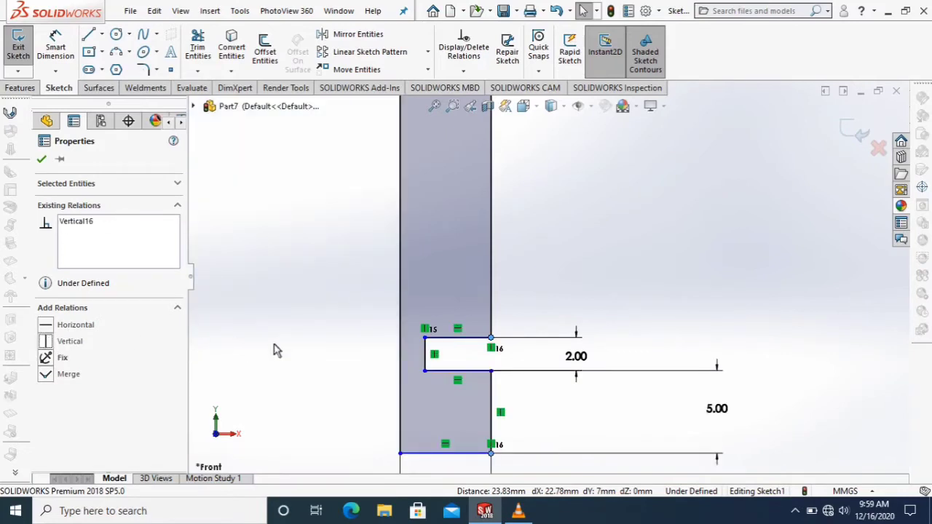
pyautogui.click(42, 159)
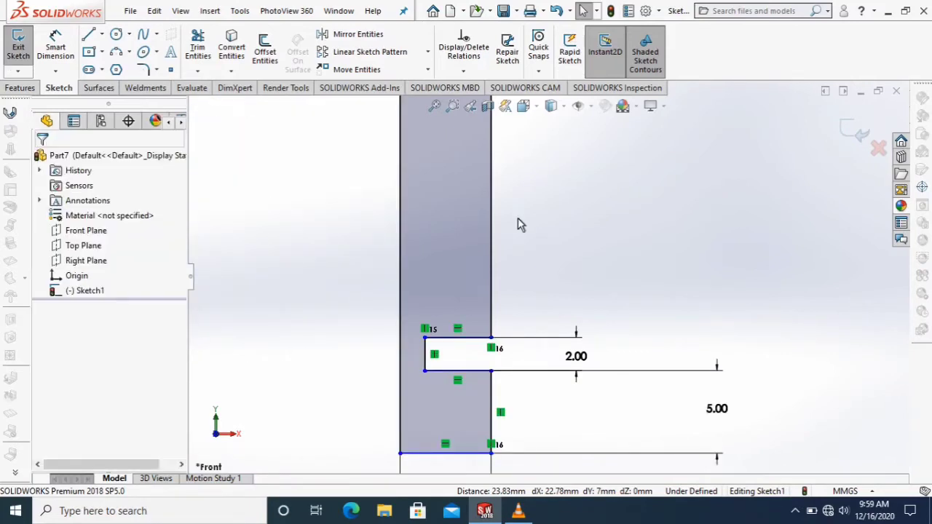
# Dimension the vertical distance between the cavity's horizontal top edge and the profile's bottom edge as 62 mm.
pyautogui.scroll(3, 517, 218)
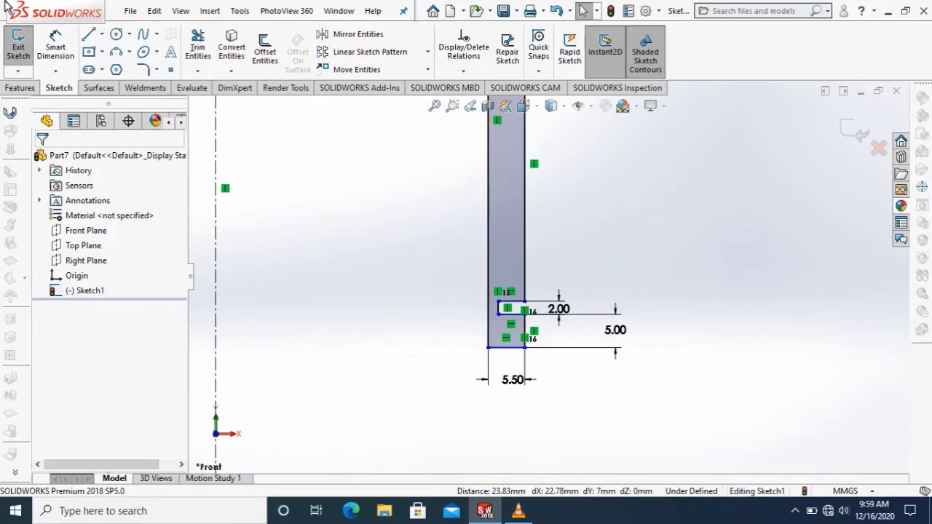
pyautogui.click(55, 45)
pyautogui.scroll(5, 500, 153)
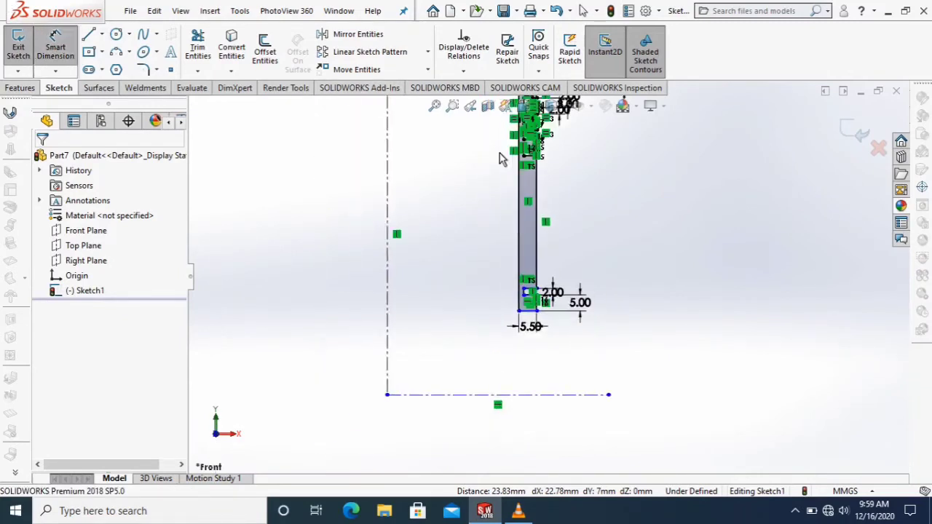
pyautogui.scroll(-2, 500, 159)
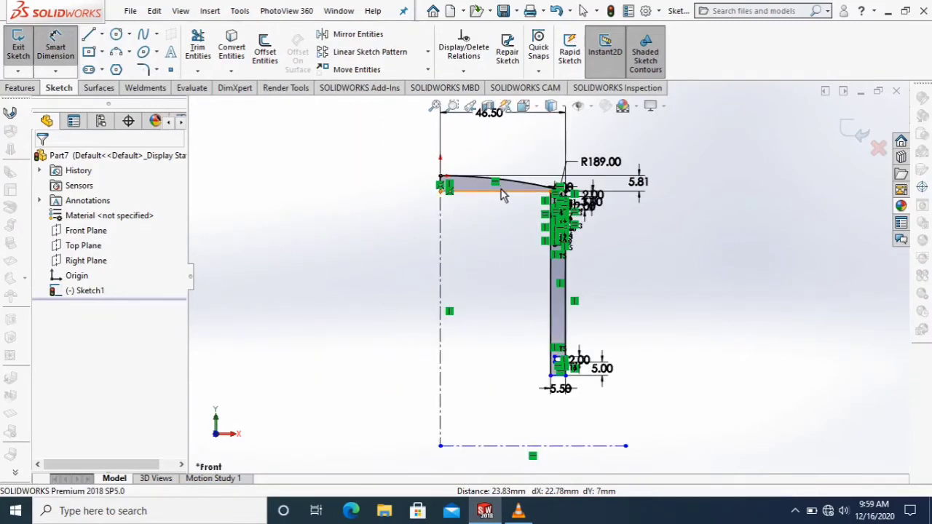
pyautogui.click(546, 376)
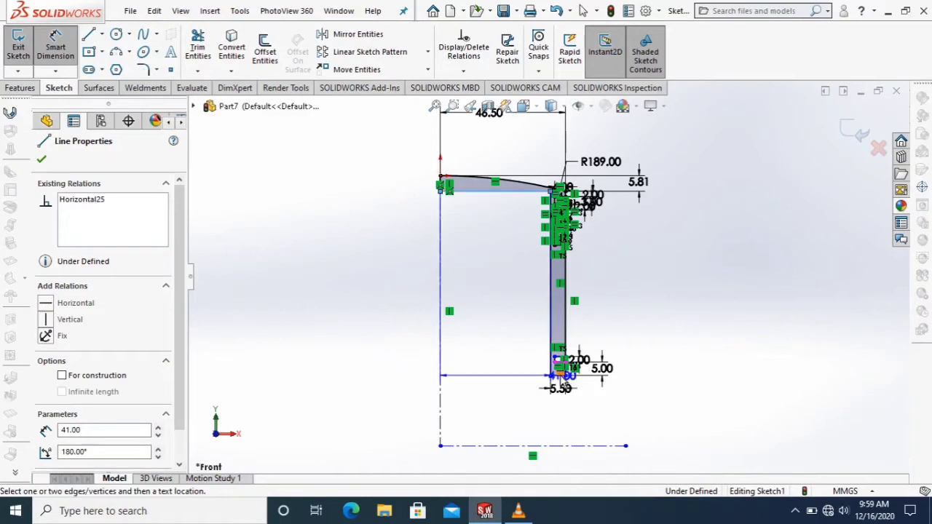
pyautogui.click(558, 377)
pyautogui.click(495, 332)
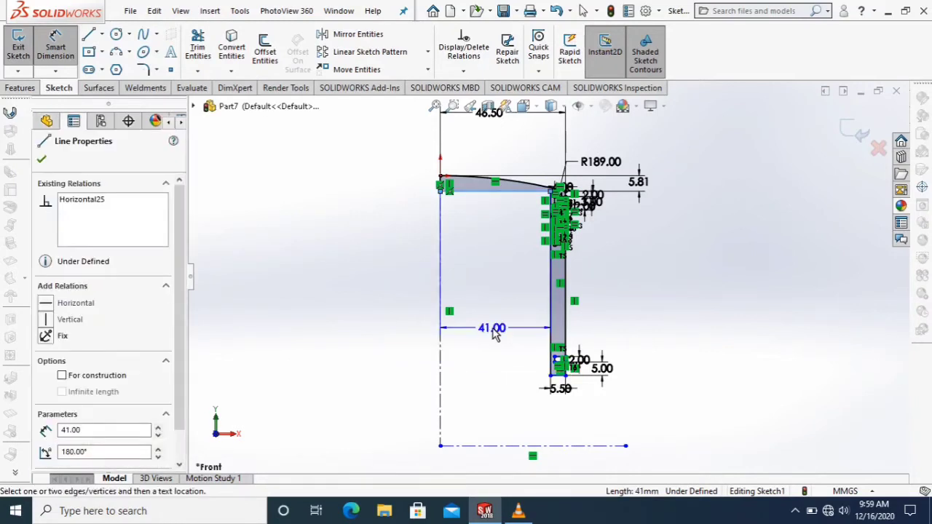
pyautogui.press('Escape')
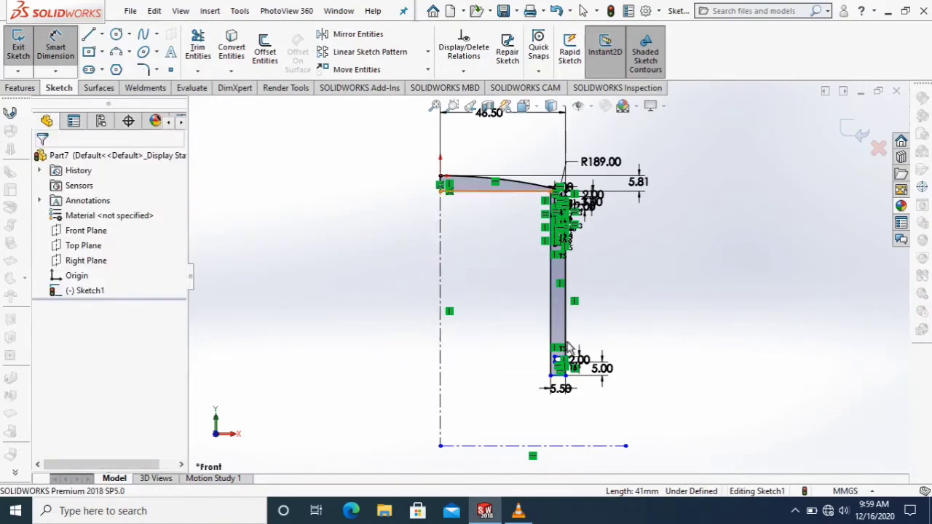
pyautogui.click(559, 376)
pyautogui.scroll(-5, 566, 368)
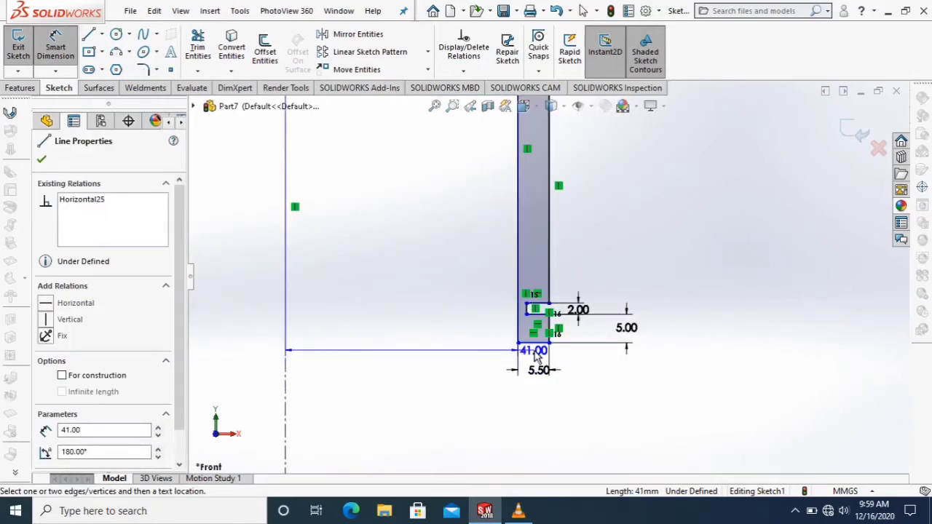
pyautogui.click(537, 347)
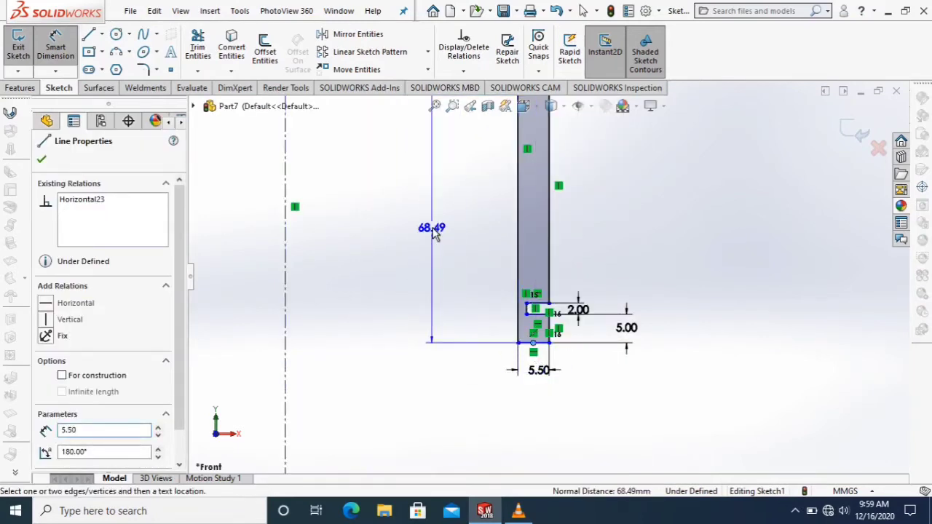
pyautogui.click(434, 234)
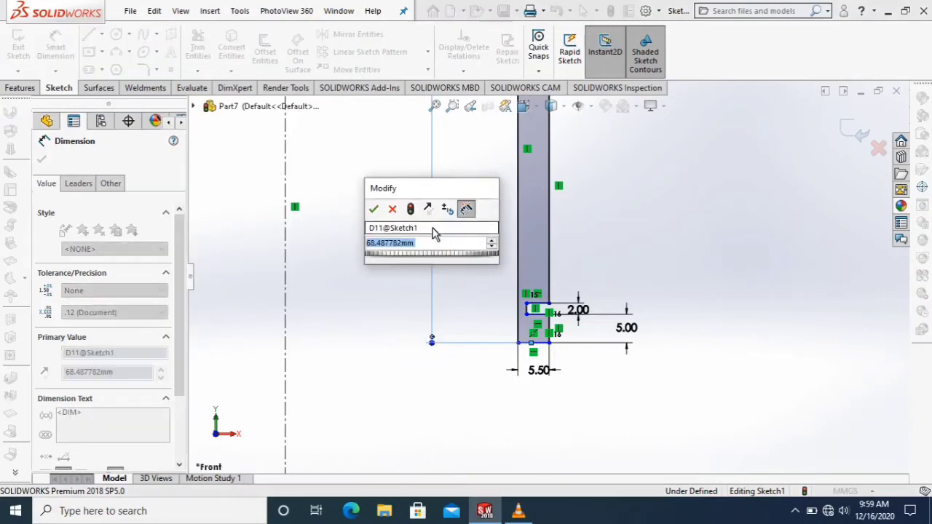
pyautogui.write('62')
pyautogui.press('Return')
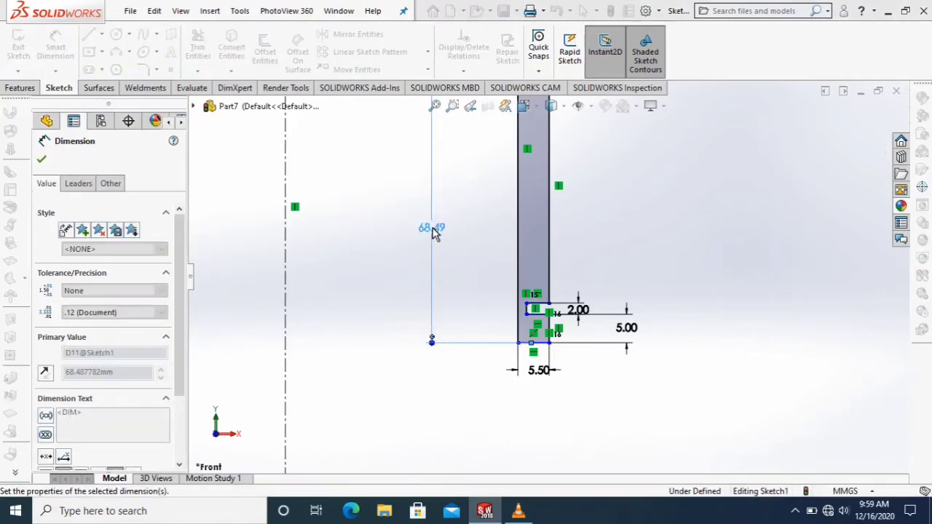
# Dimension the vertical distance between the origin and the inner end of the profile's bottom edge as 70.89 mm.
pyautogui.scroll(3, 487, 208)
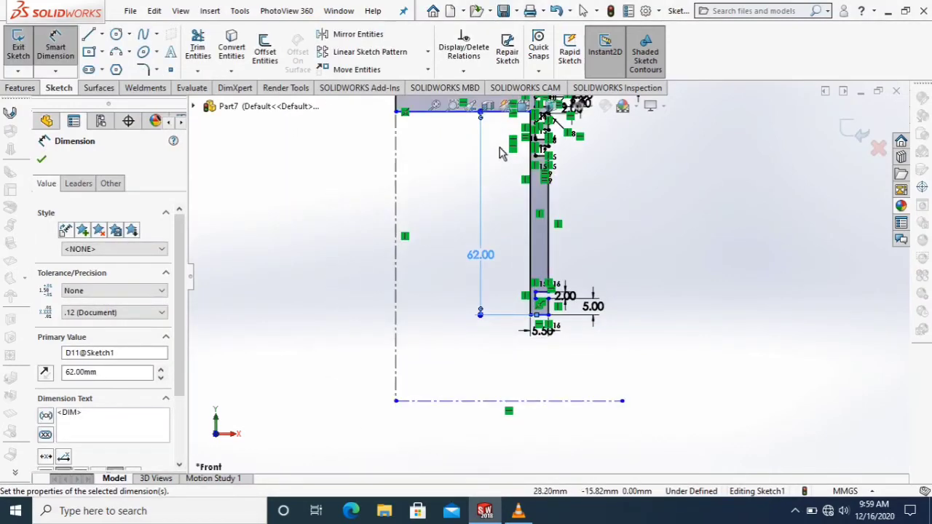
pyautogui.click(459, 159)
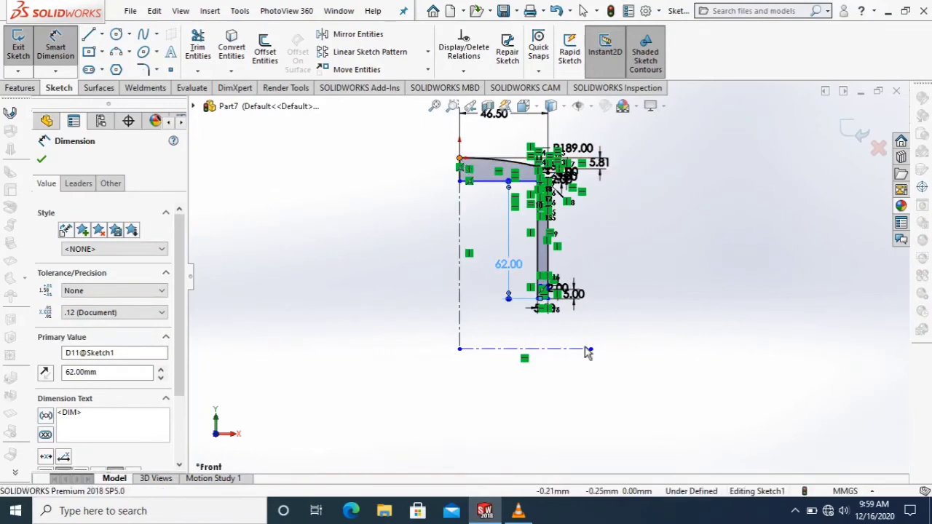
pyautogui.scroll(-2, 550, 327)
pyautogui.scroll(-3, 550, 332)
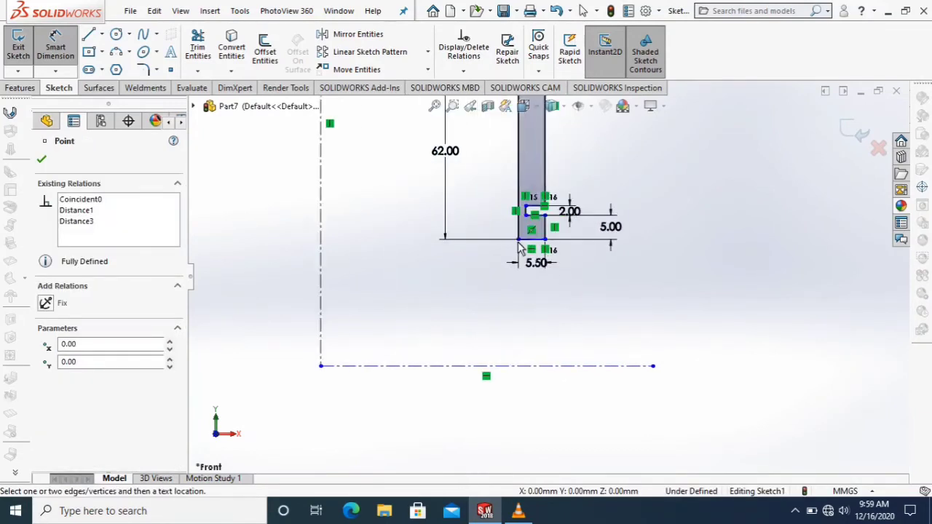
pyautogui.click(519, 240)
pyautogui.scroll(3, 400, 212)
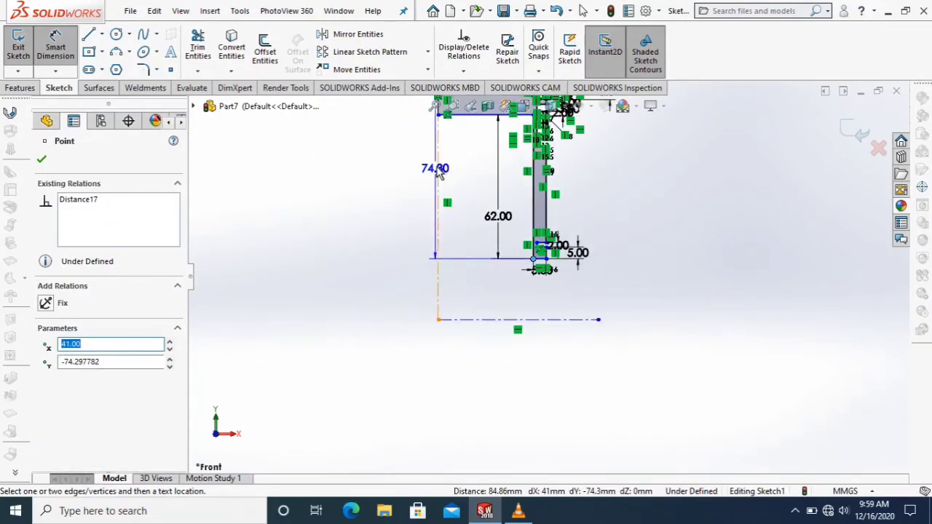
pyautogui.click(440, 172)
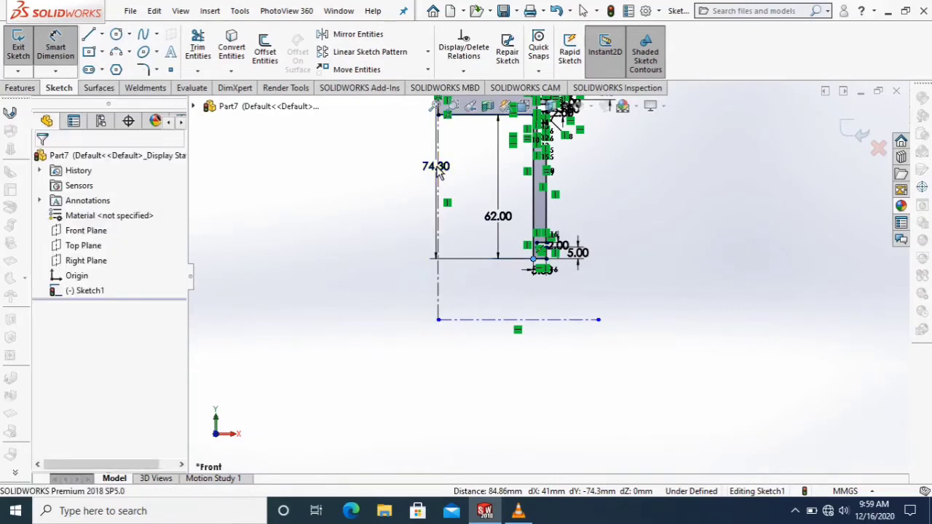
pyautogui.write('70')
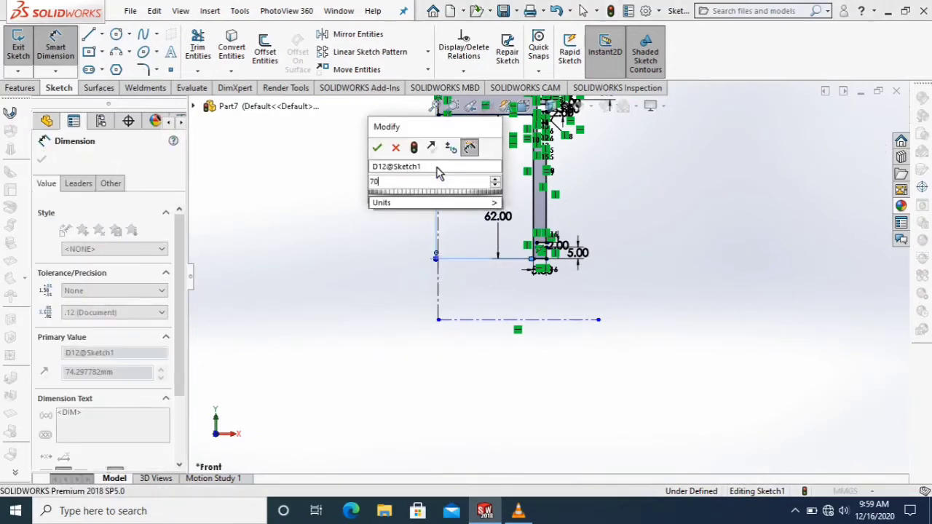
pyautogui.write('.89')
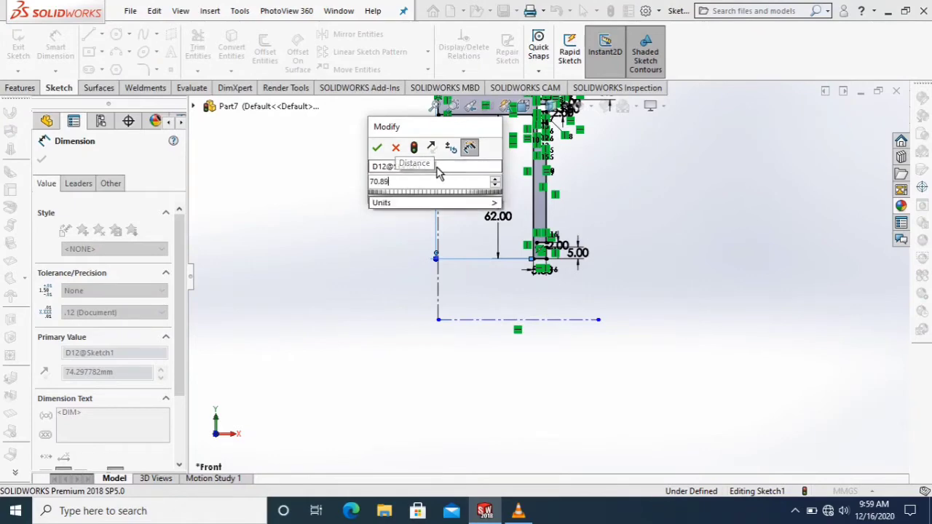
pyautogui.press('Return')
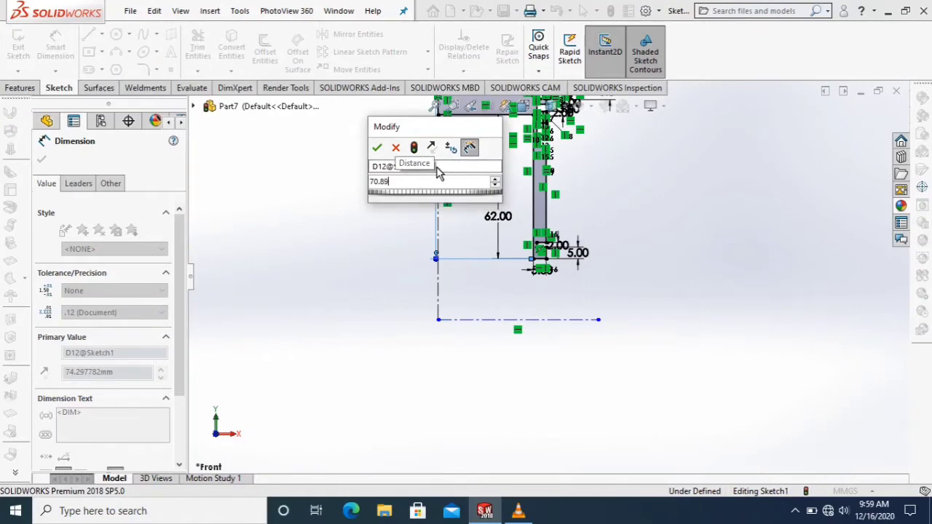
# Revolve the piston profile 360 degrees about the vertical centerline through the origin.
pyautogui.click(20, 88)
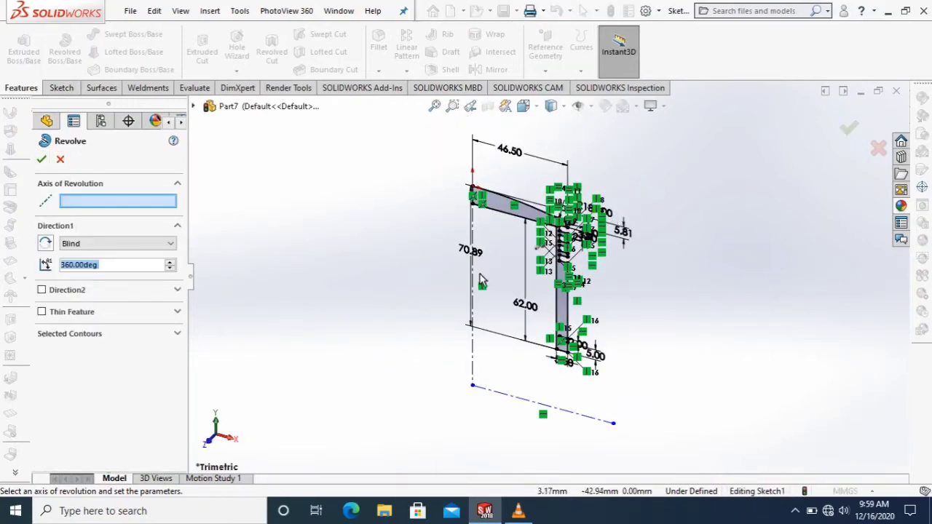
pyautogui.click(473, 279)
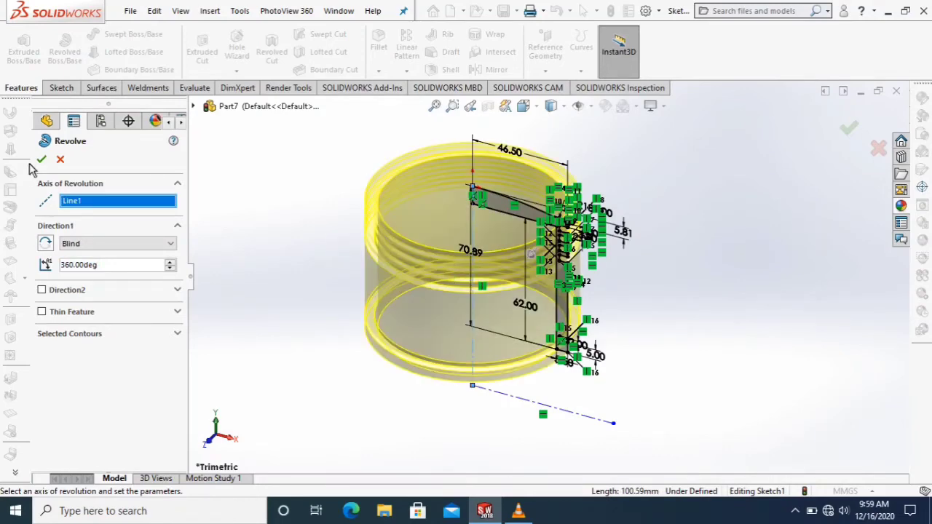
pyautogui.click(41, 161)
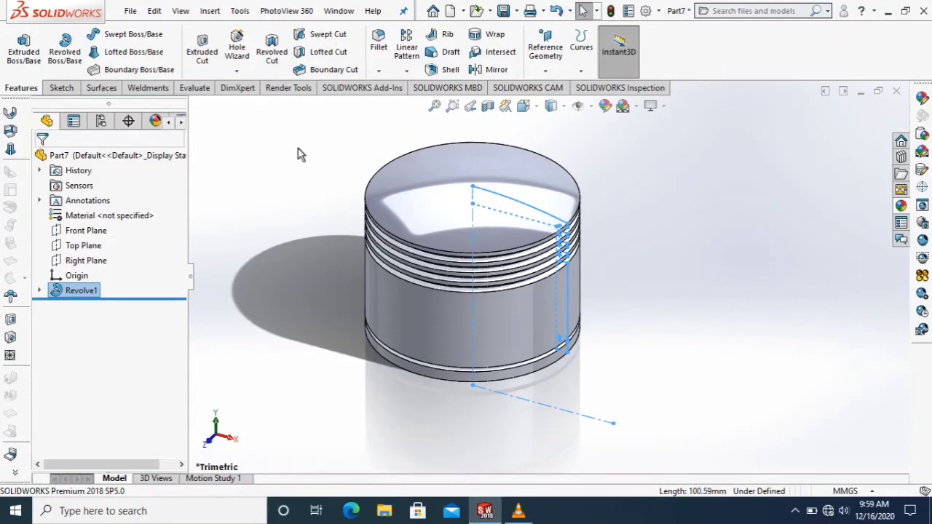
pyautogui.click(280, 178)
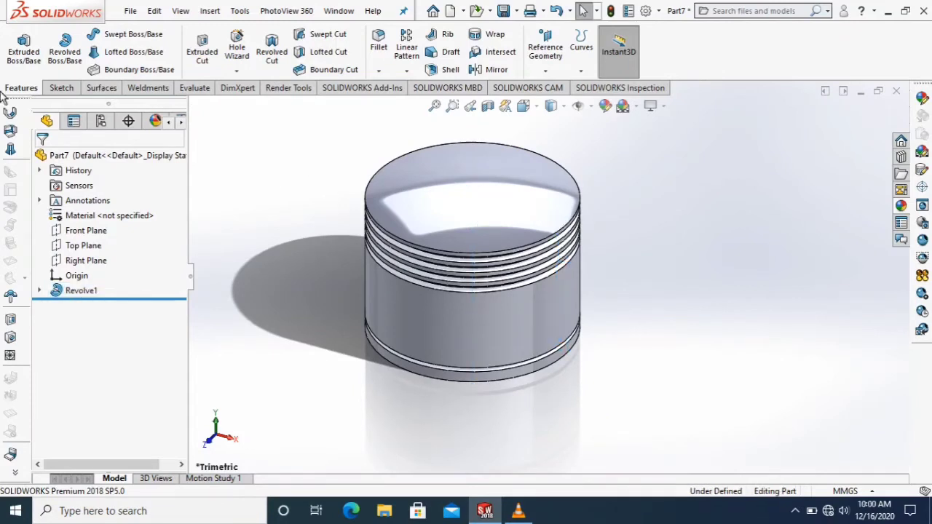
# Create a reference plane offset 25 mm from the Front Plane.
pyautogui.click(61, 88)
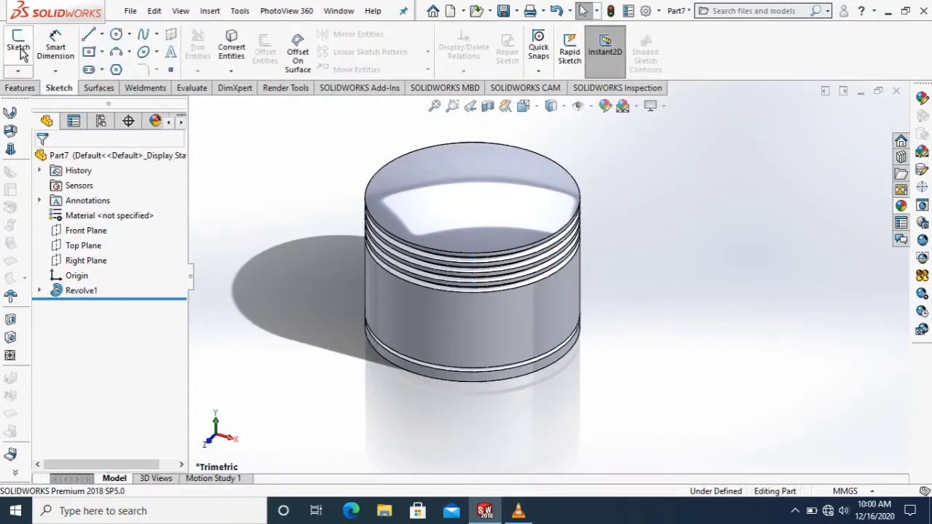
pyautogui.click(40, 88)
pyautogui.click(546, 70)
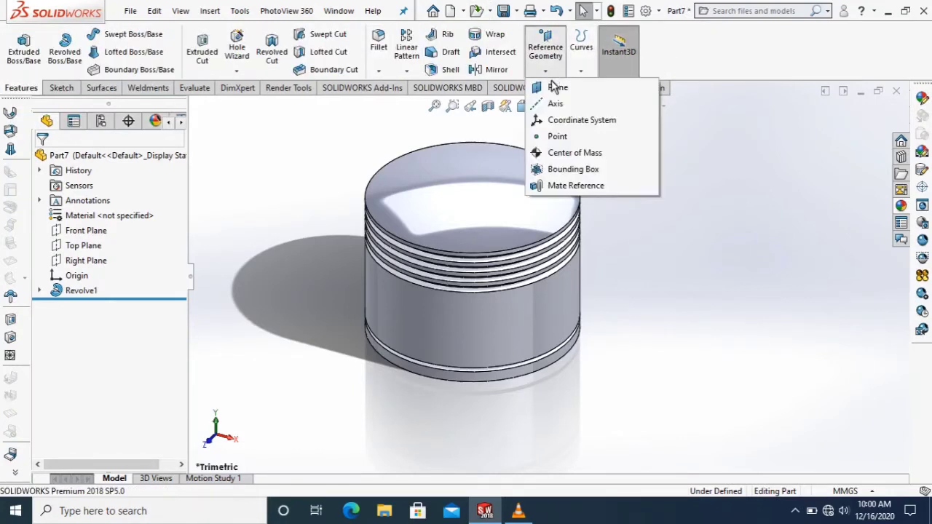
pyautogui.click(557, 87)
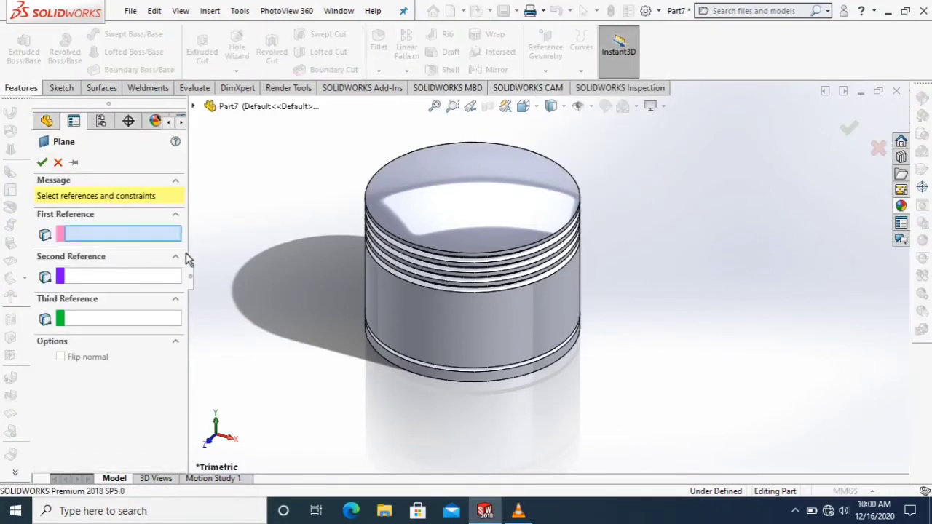
pyautogui.click(193, 107)
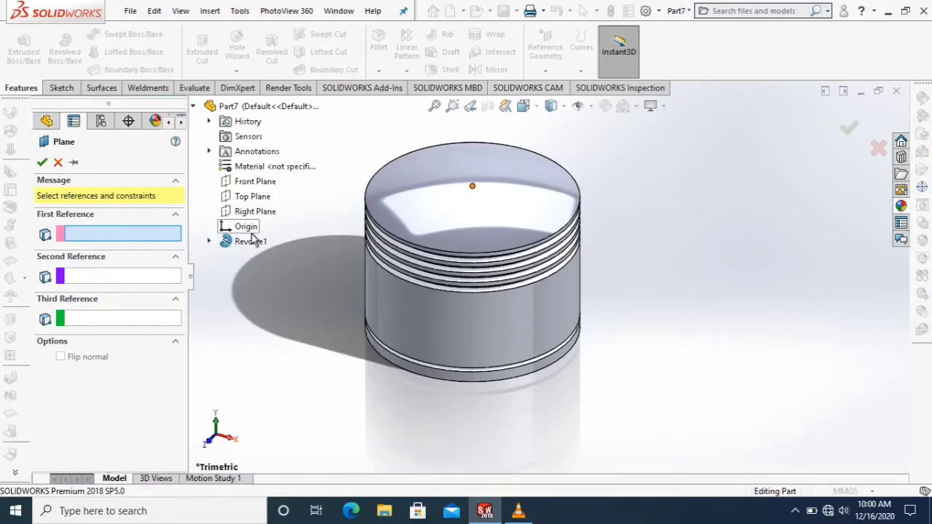
pyautogui.click(256, 184)
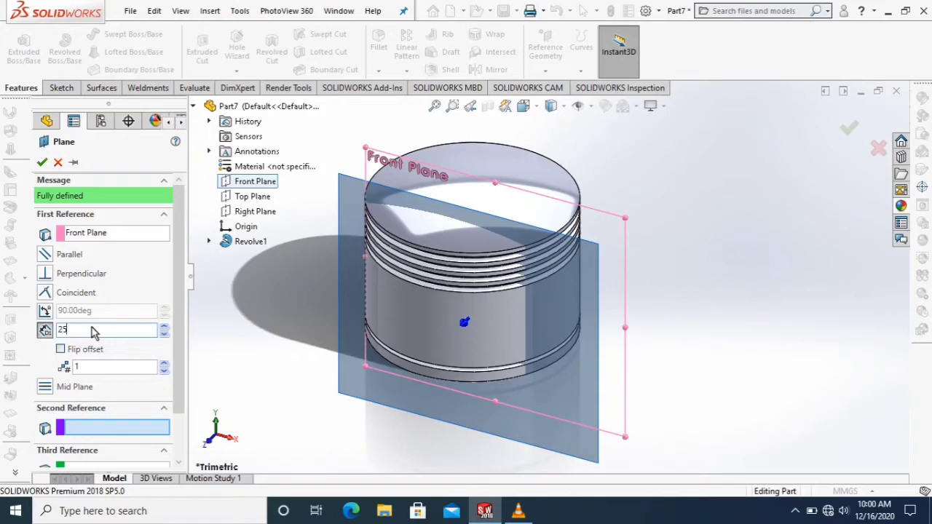
pyautogui.click(41, 162)
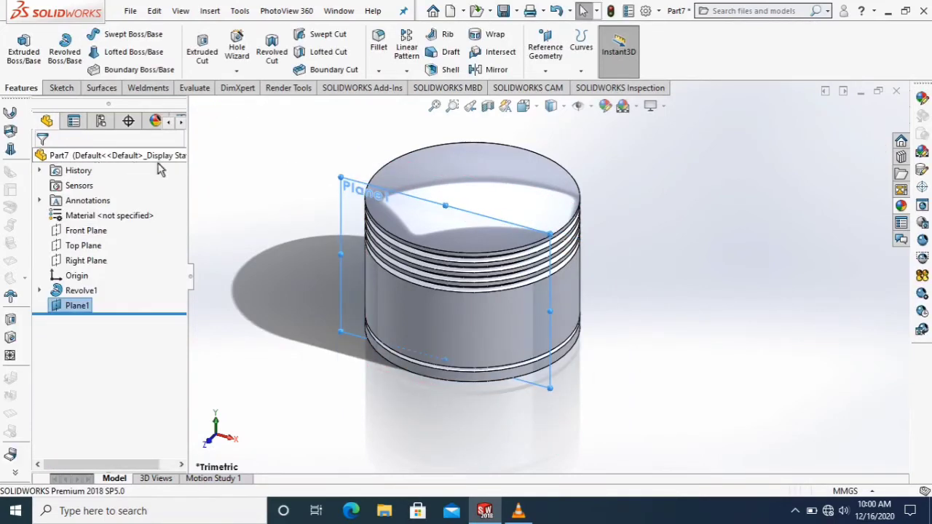
# On the new offset plane, sketch a circle about 29.6 mm in diameter centered about 44.7 mm below the origin.
pyautogui.click(61, 88)
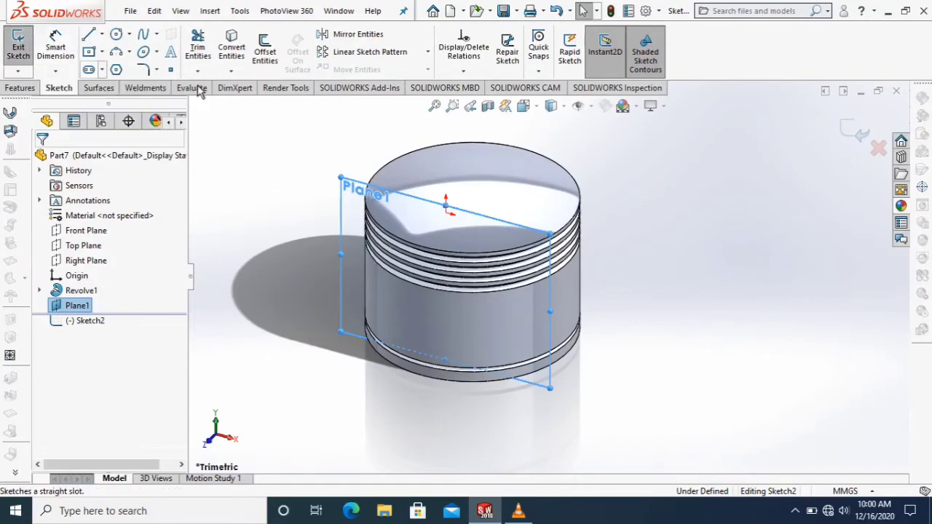
pyautogui.click(523, 107)
pyautogui.click(601, 183)
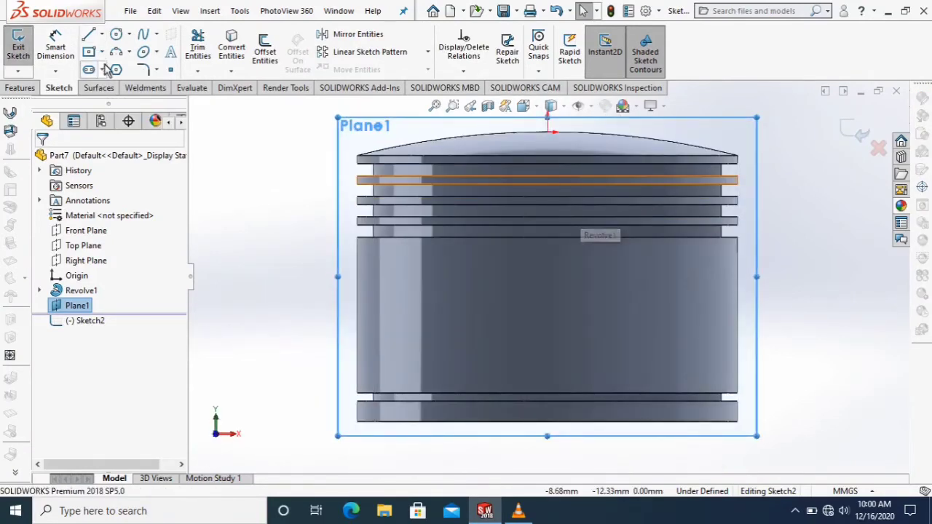
pyautogui.click(115, 35)
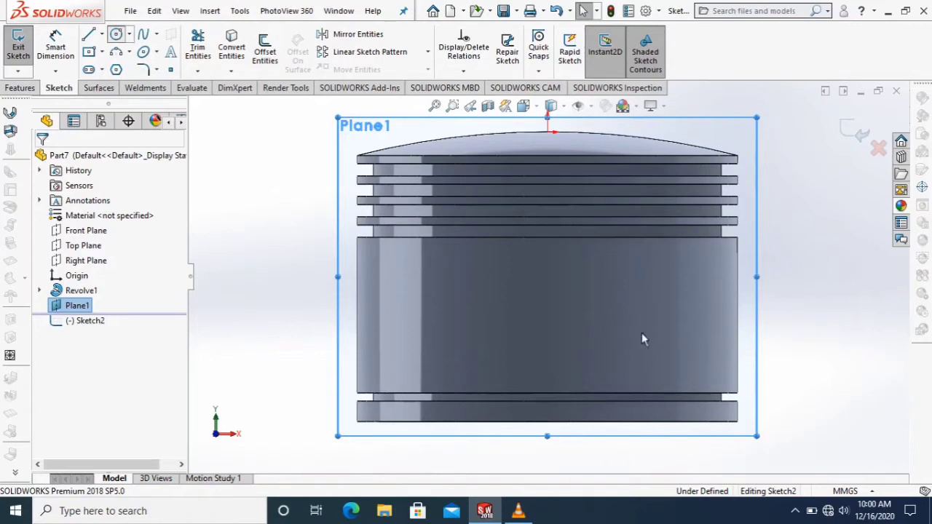
pyautogui.click(547, 315)
pyautogui.click(603, 290)
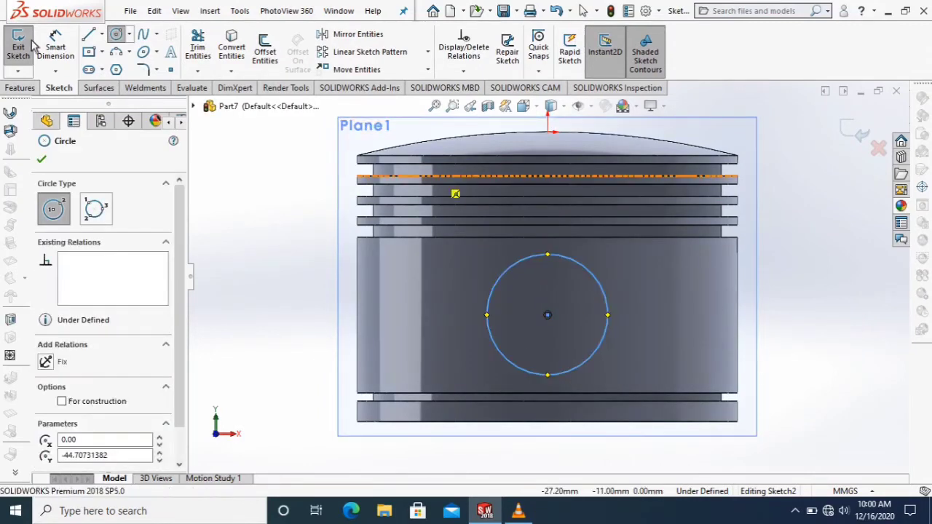
# Dimension the circle's diameter as 39 mm.
pyautogui.click(69, 60)
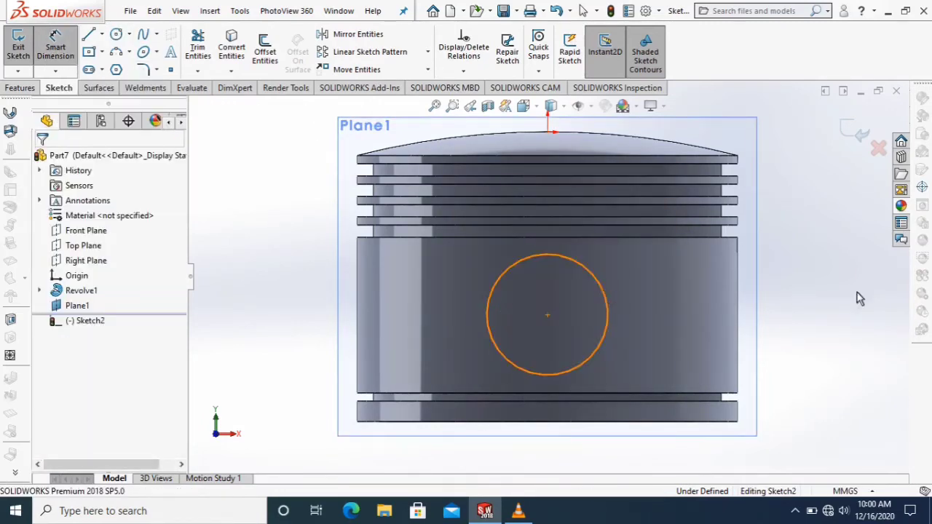
pyautogui.click(606, 295)
pyautogui.click(814, 302)
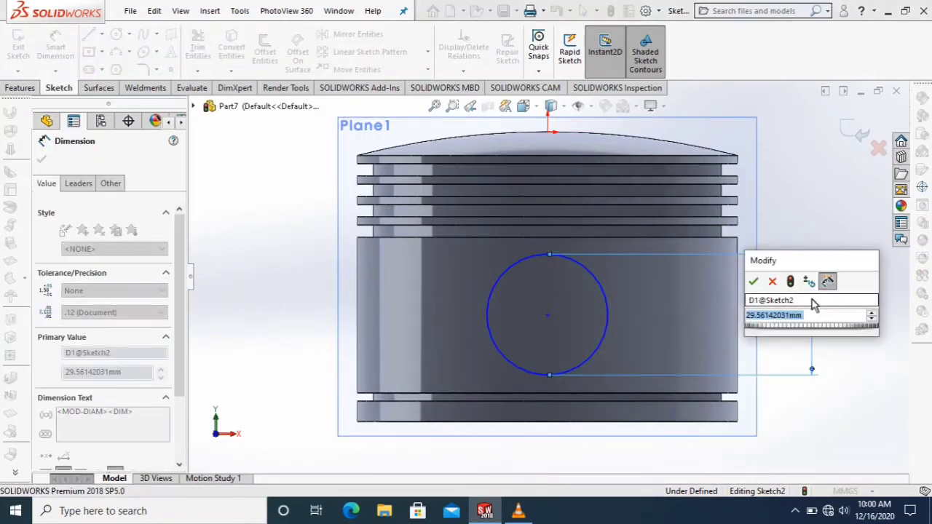
pyautogui.write('39')
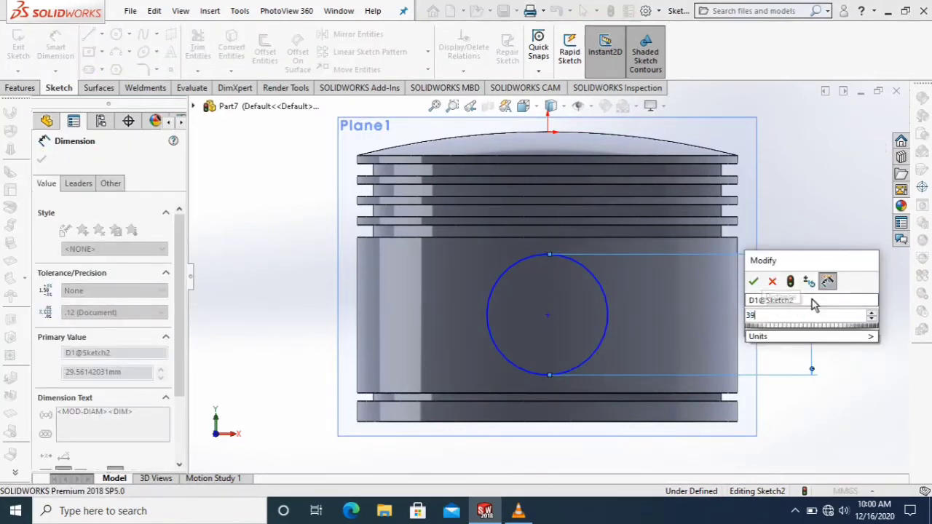
pyautogui.press('Return')
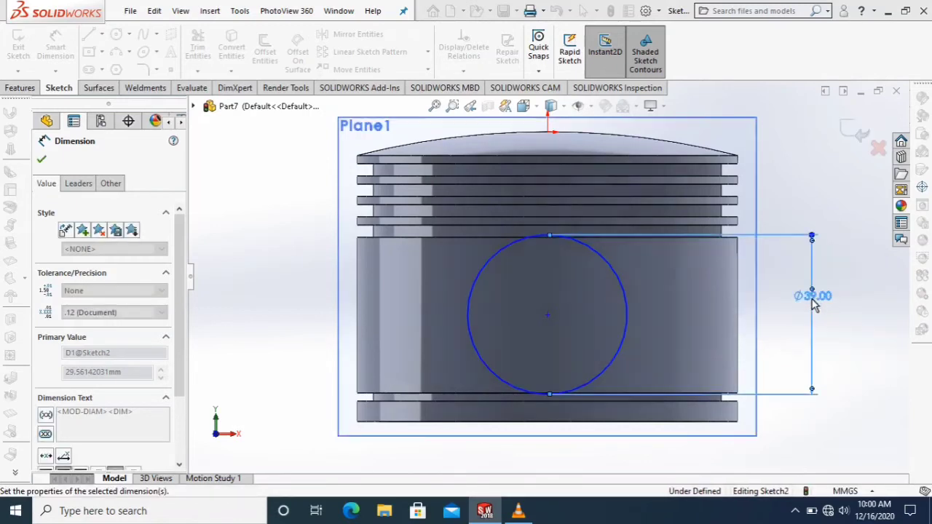
# Dimension the vertical distance between the circle's center and the piston's bottom edge as 27 mm.
pyautogui.click(547, 317)
pyautogui.click(560, 422)
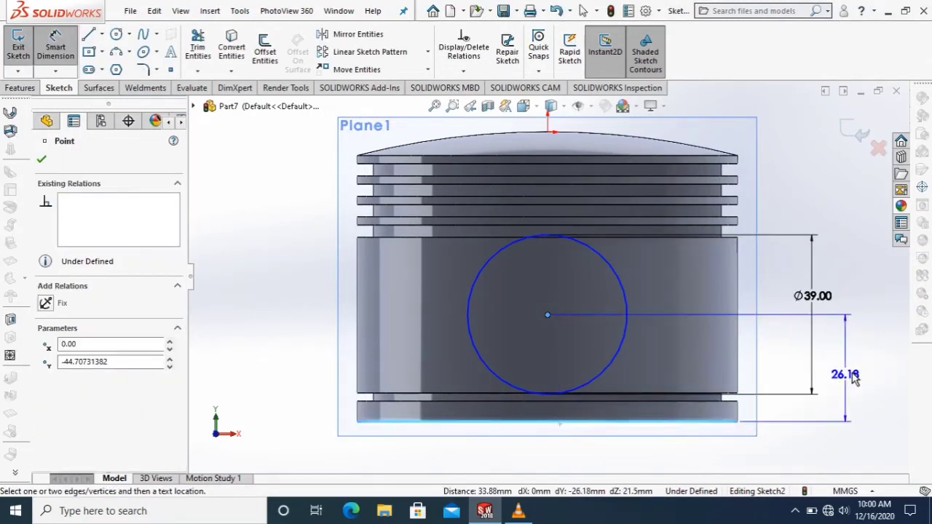
pyautogui.click(855, 377)
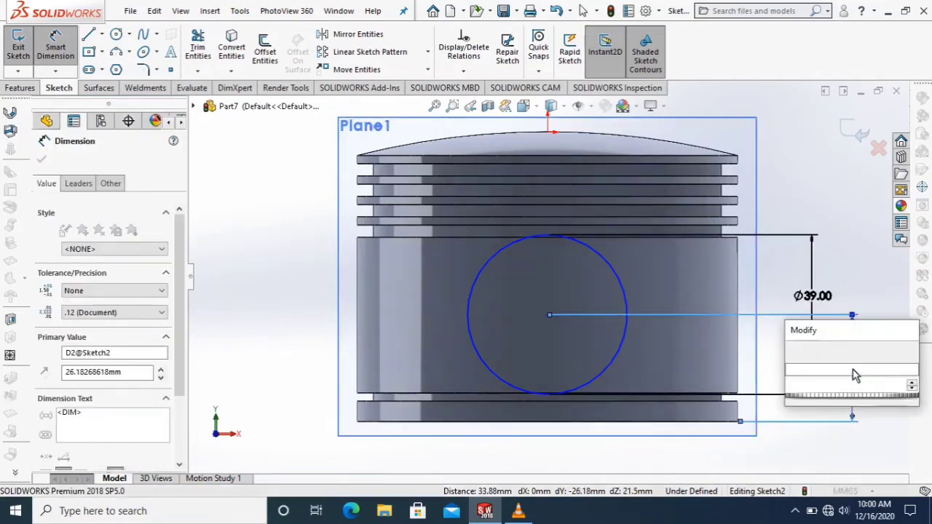
pyautogui.press('Return')
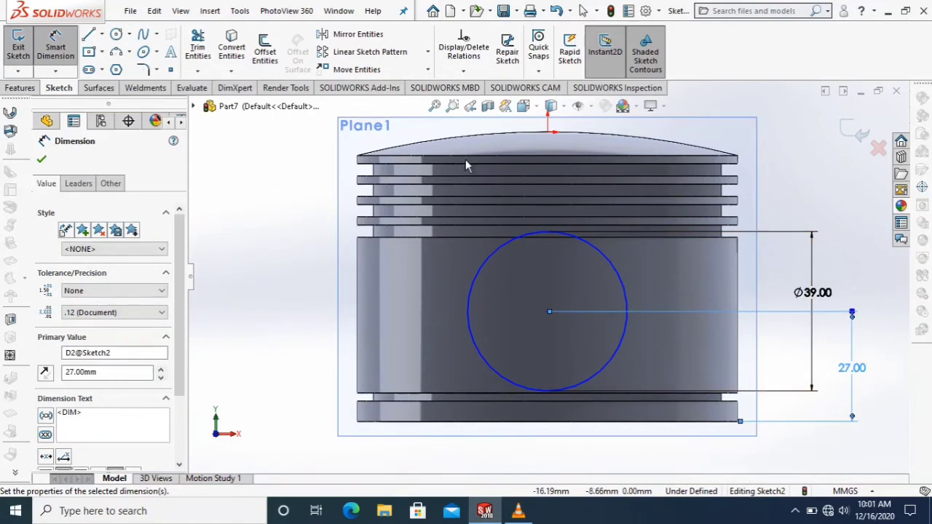
pyautogui.press('Escape')
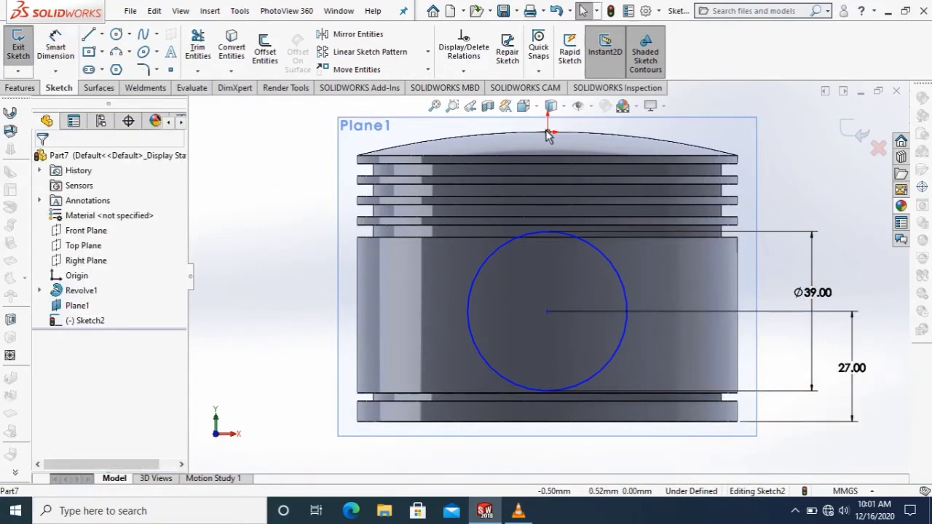
# Add a vertical relation between the origin and the circle's center.
pyautogui.click(548, 133)
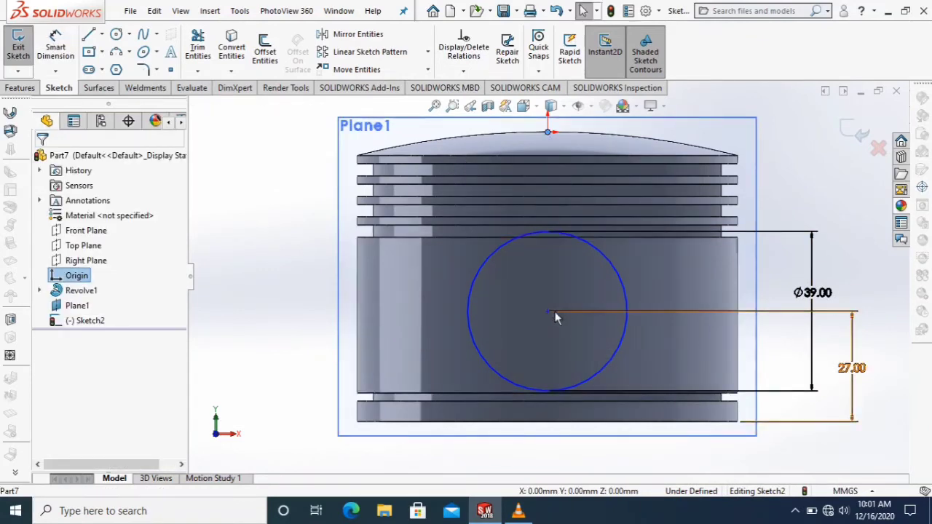
pyautogui.keyDown('ctrl'); pyautogui.click(548, 312); pyautogui.keyUp('ctrl')
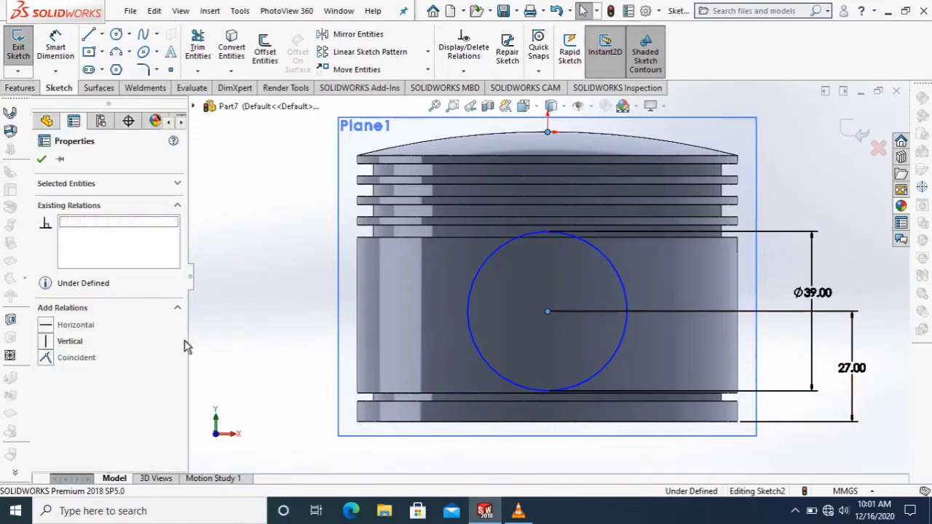
pyautogui.click(55, 341)
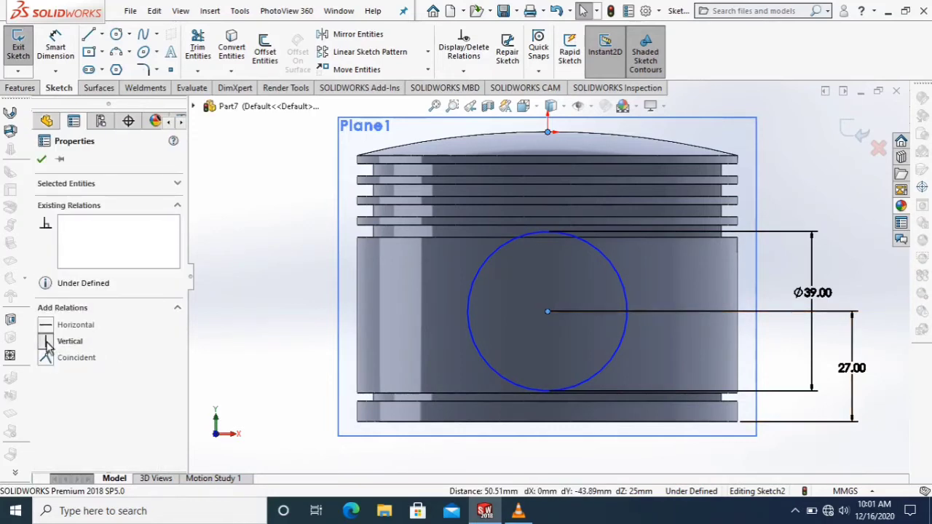
pyautogui.click(42, 161)
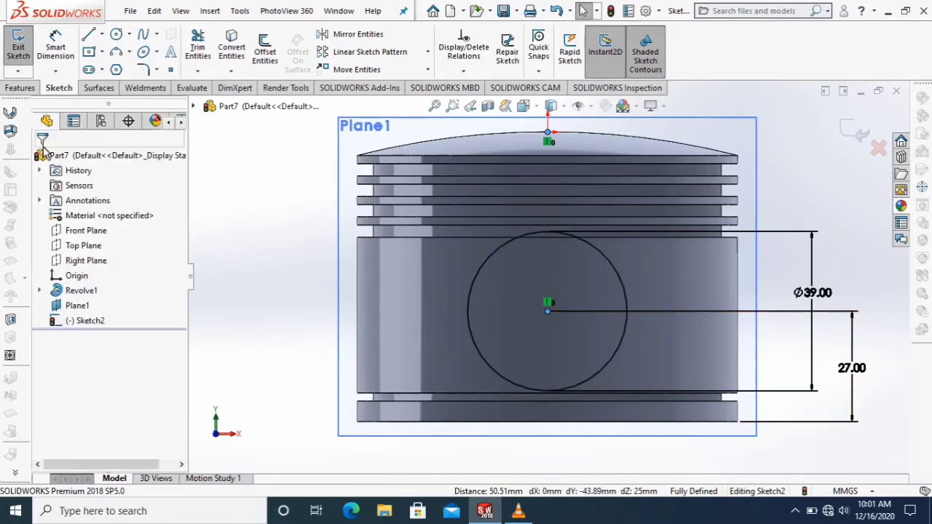
# Extrude the 39 mm circle as a boss Up To Next, merging the result with the piston body.
pyautogui.click(33, 90)
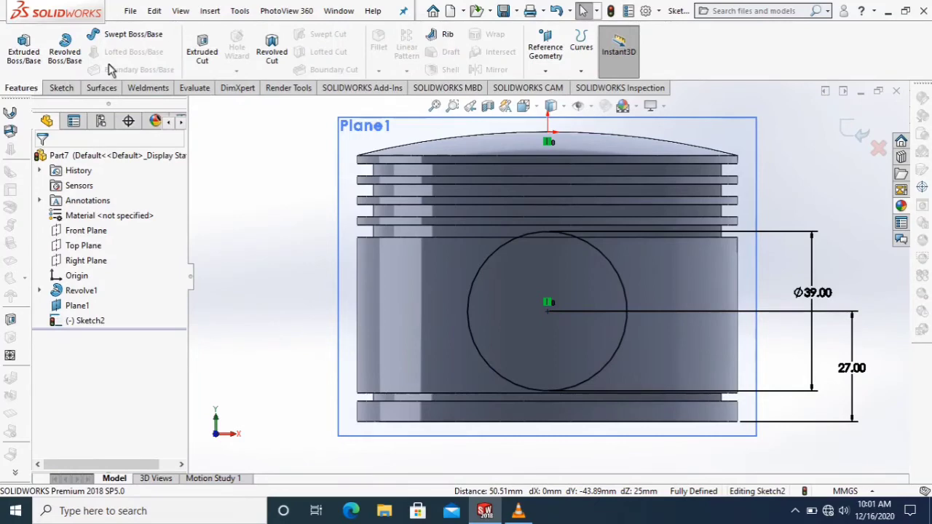
pyautogui.click(32, 48)
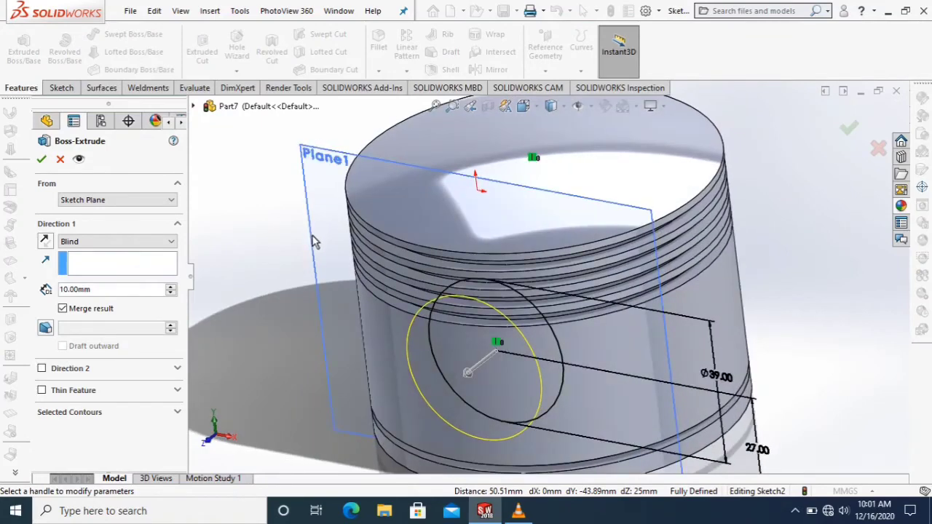
pyautogui.click(119, 242)
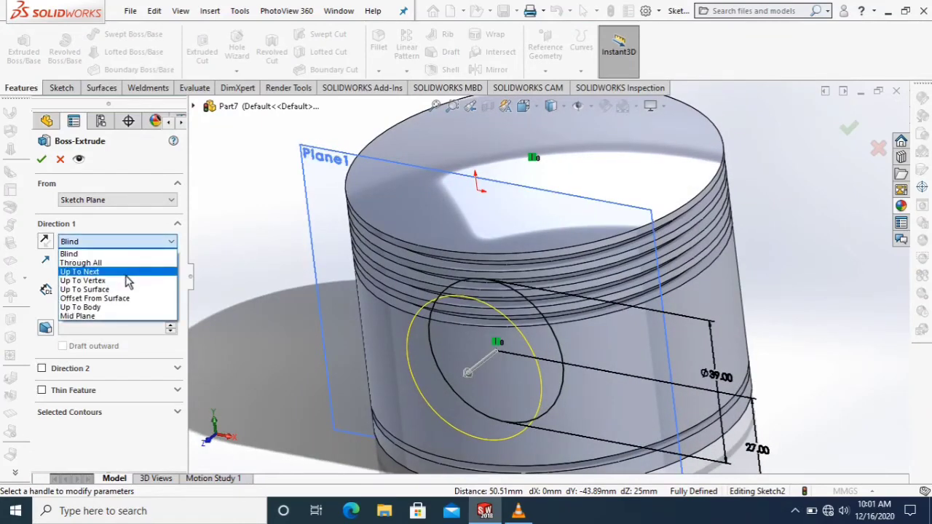
pyautogui.click(125, 274)
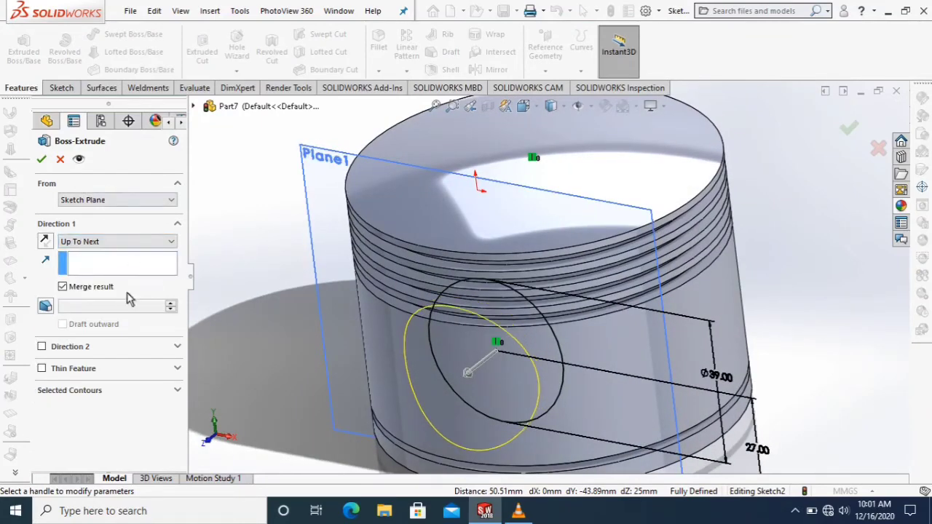
pyautogui.click(41, 160)
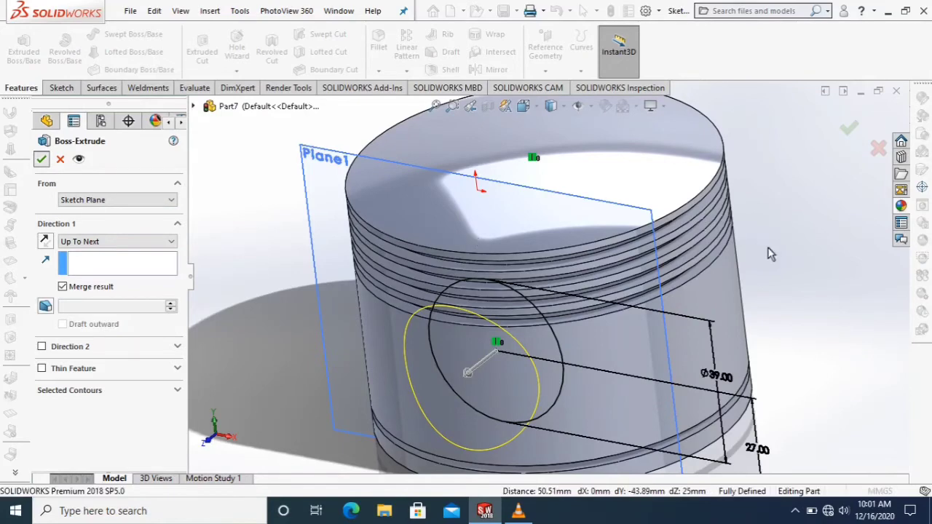
# Hide the offset reference plane in front of the piston.
pyautogui.scroll(2, 760, 268)
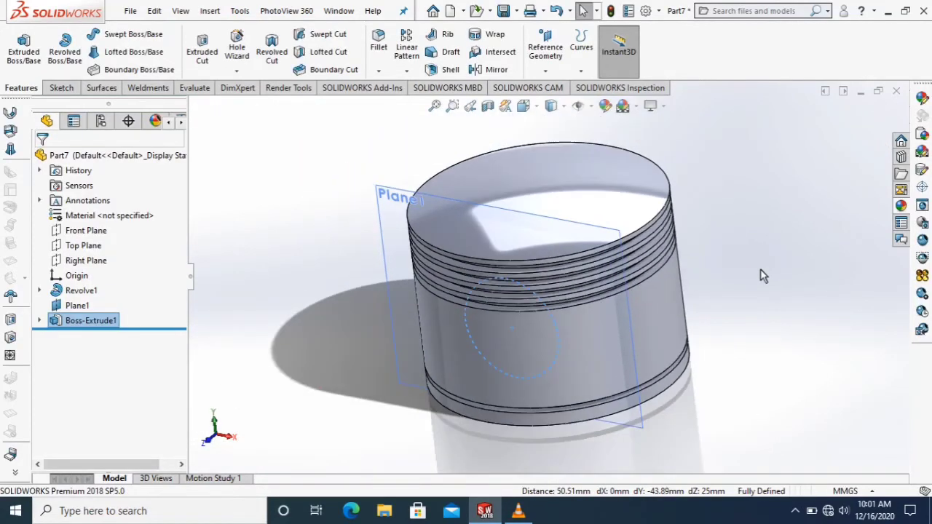
pyautogui.scroll(-1, 760, 269)
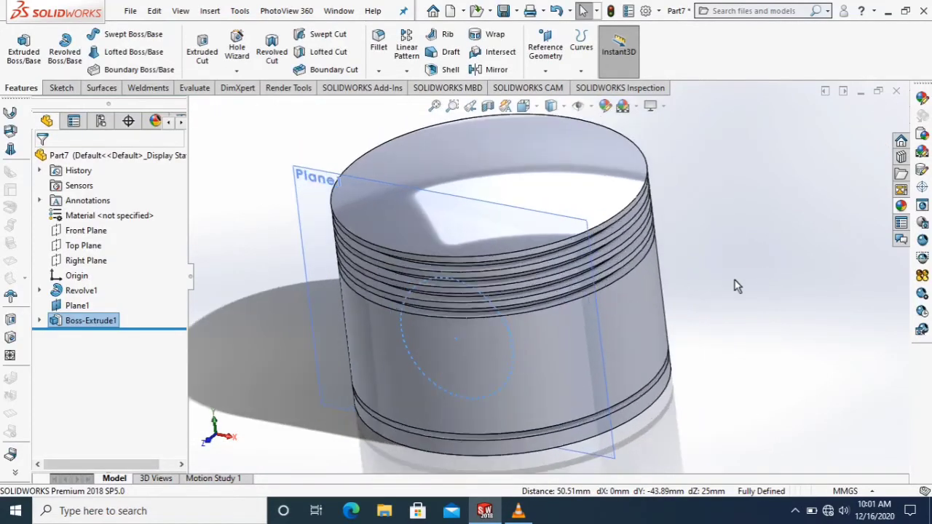
pyautogui.rightClick(298, 213)
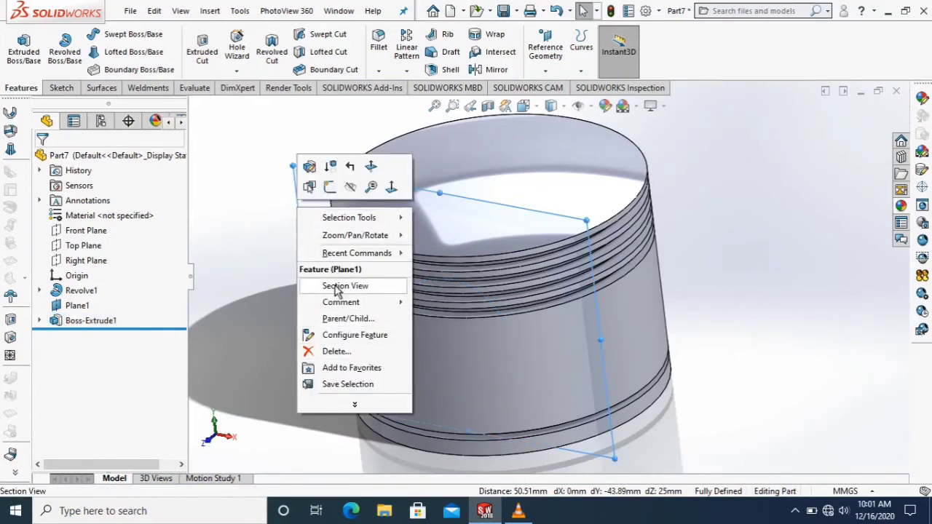
pyautogui.click(351, 188)
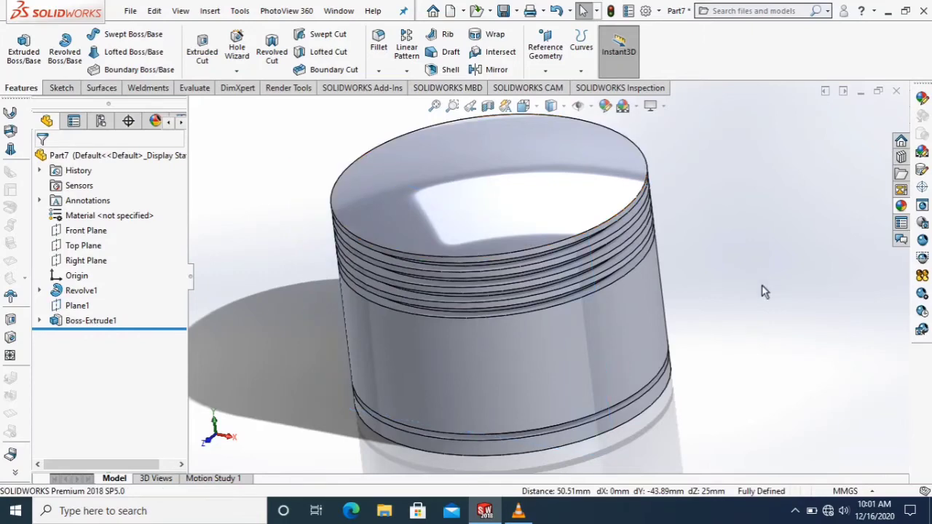
pyautogui.moveTo(768, 300); pyautogui.dragTo(634, 195, button='middle')
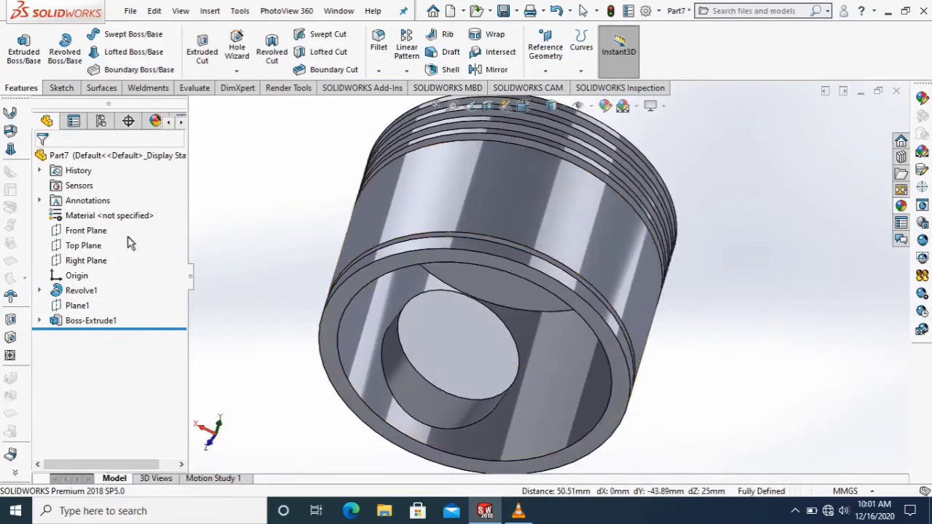
pyautogui.click(113, 322)
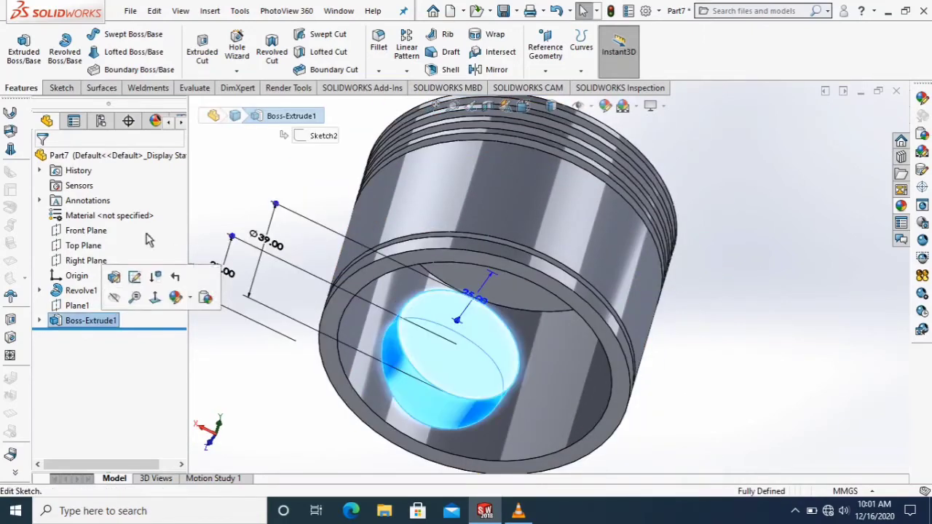
pyautogui.click(553, 72)
pyautogui.click(554, 72)
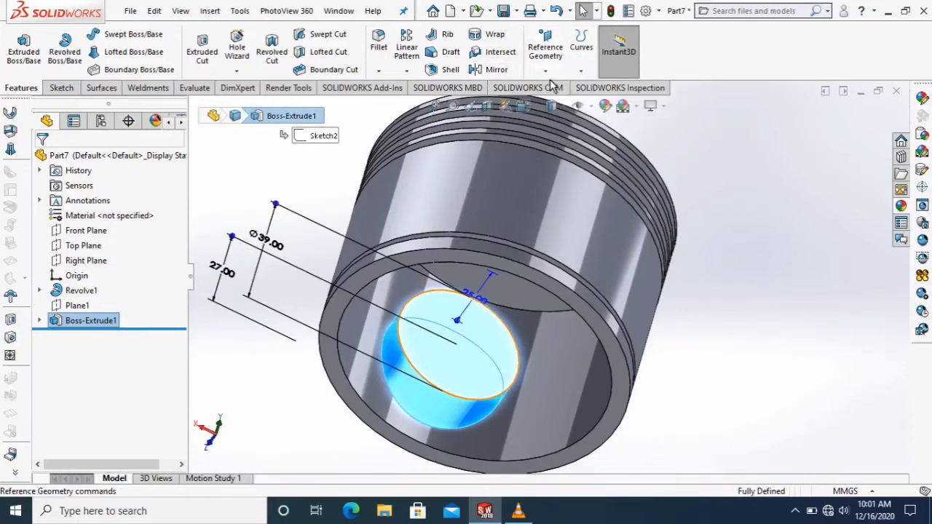
pyautogui.click(545, 70)
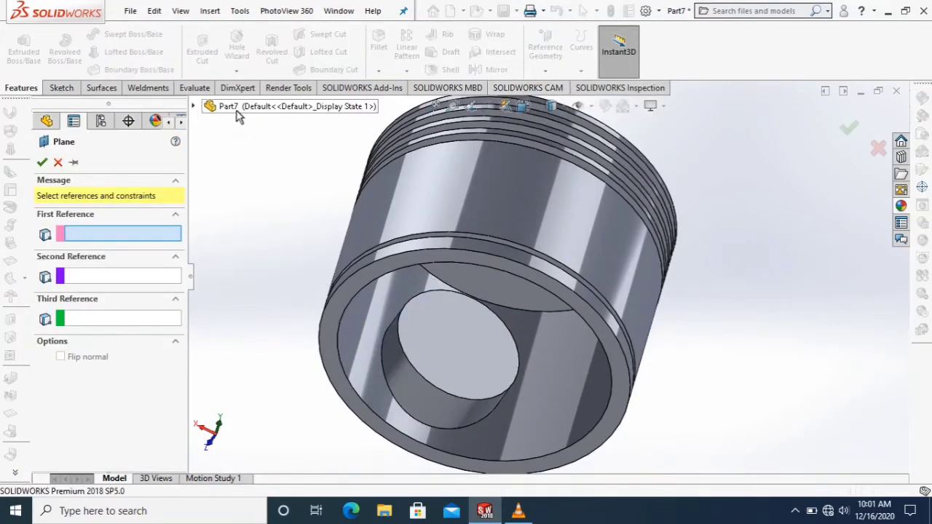
pyautogui.click(195, 108)
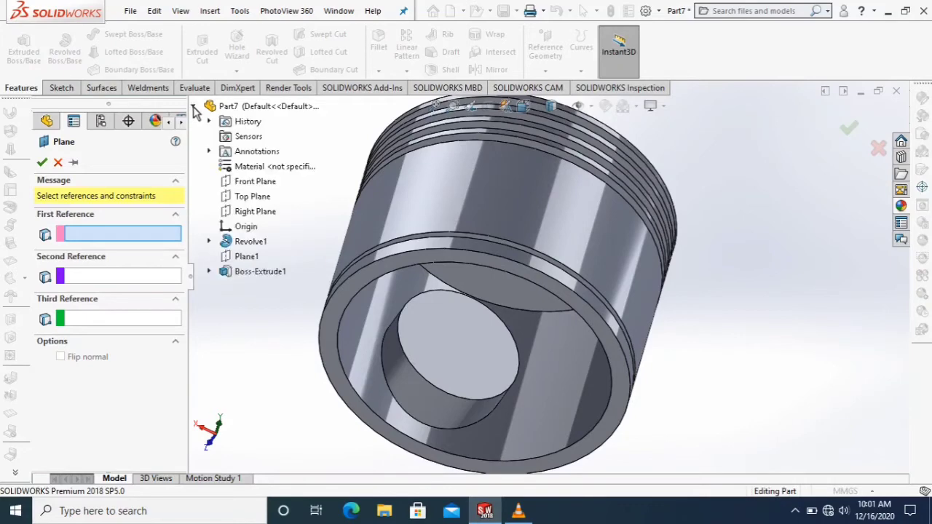
pyautogui.click(254, 182)
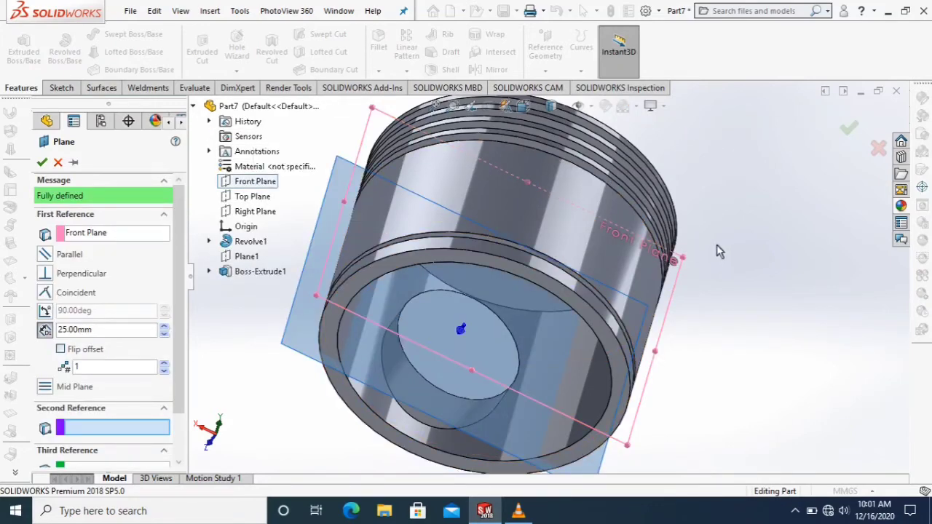
pyautogui.moveTo(717, 251); pyautogui.dragTo(764, 244, button='middle')
pyautogui.press('Escape')
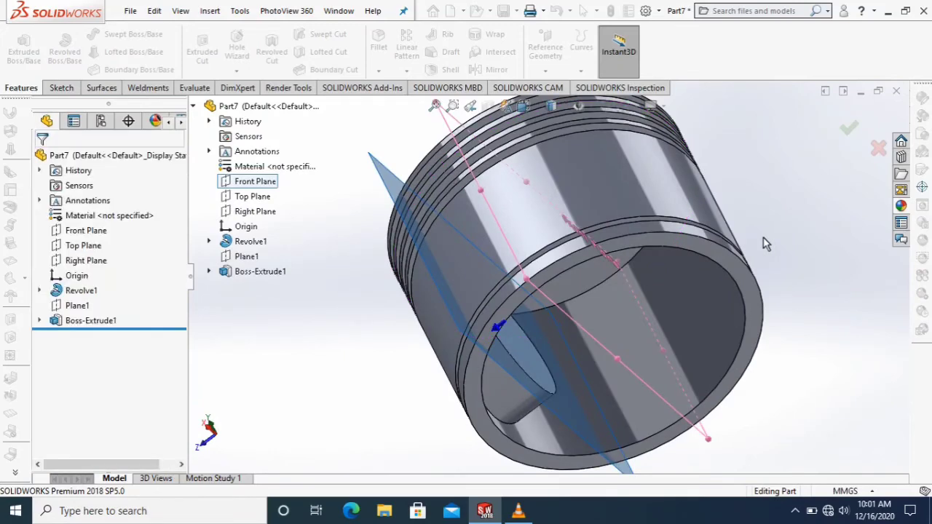
# Mirror the circular boss extrusion about the Front Plane.
pyautogui.click(107, 327)
pyautogui.click(498, 71)
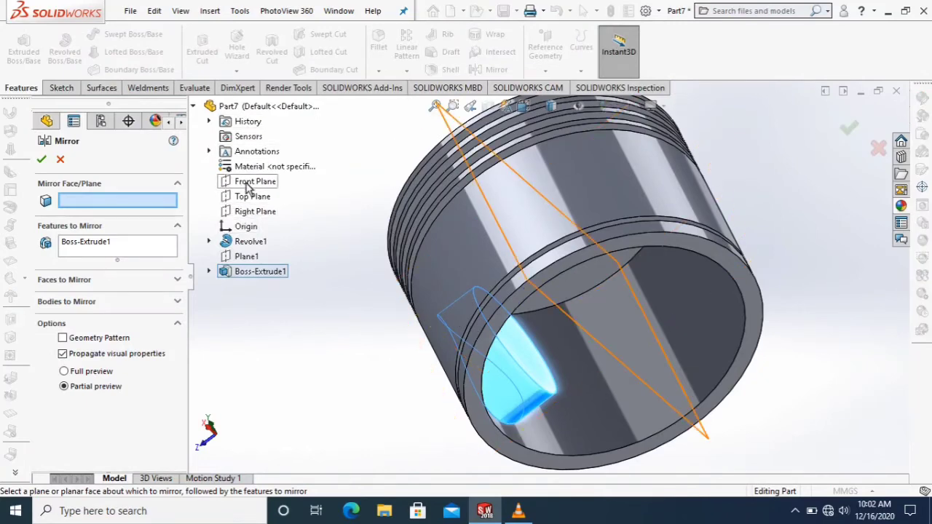
pyautogui.click(247, 183)
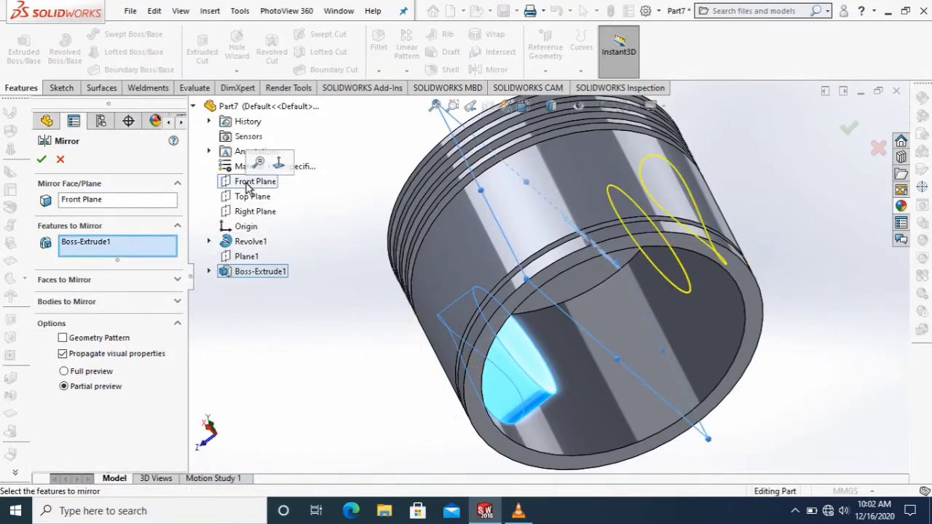
pyautogui.click(42, 161)
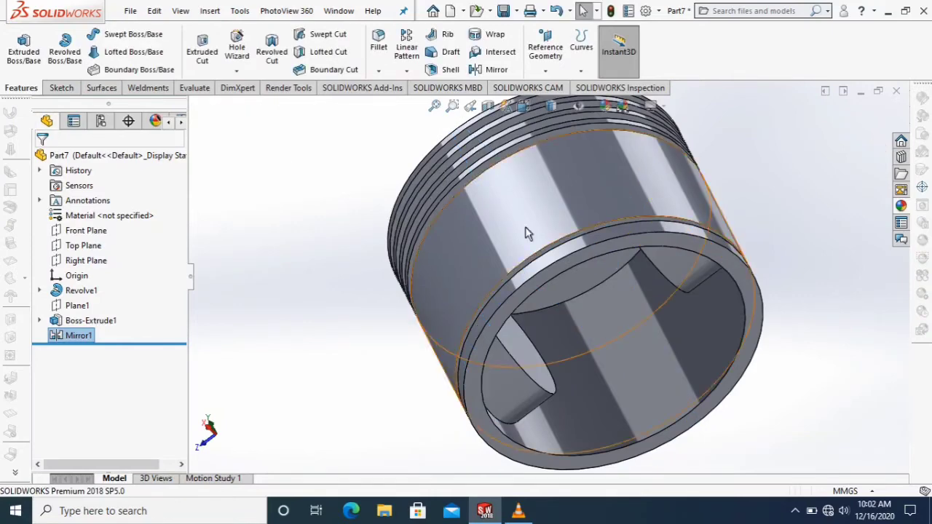
pyautogui.scroll(4, 734, 260)
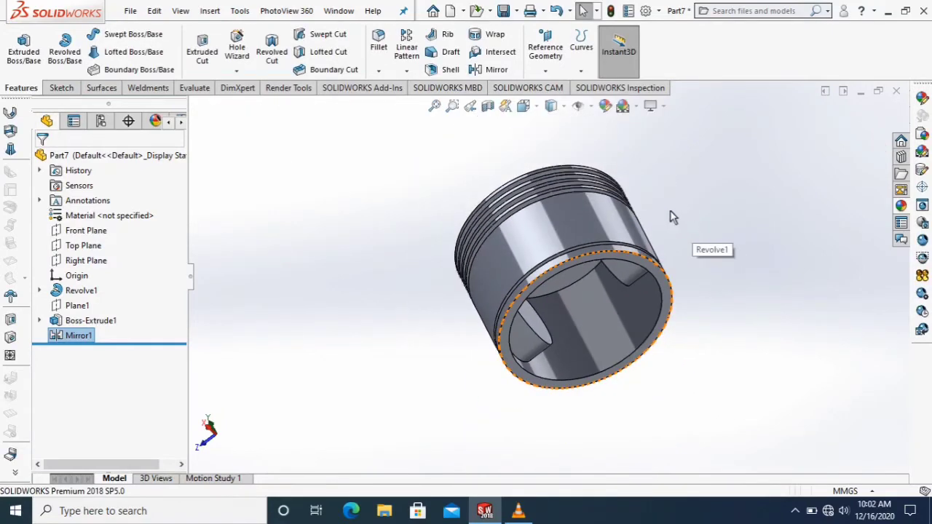
pyautogui.click(56, 88)
pyautogui.click(19, 42)
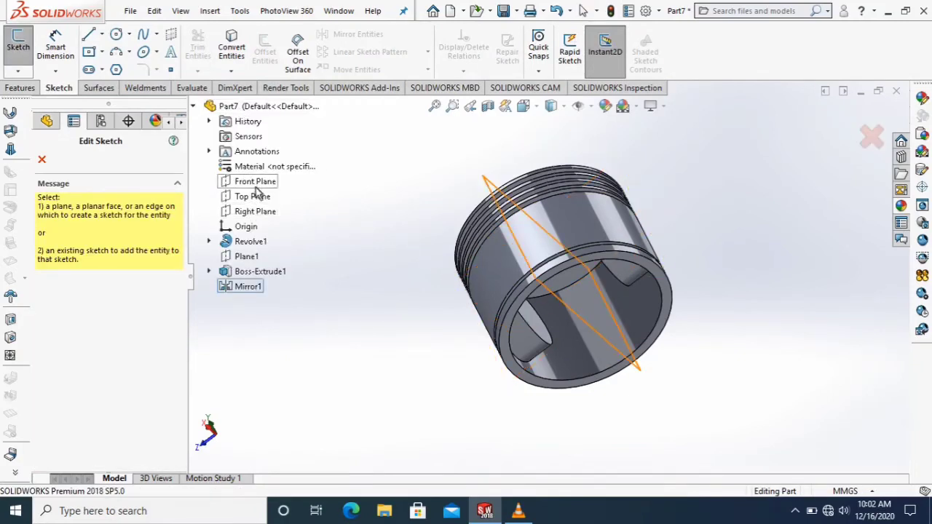
pyautogui.click(256, 212)
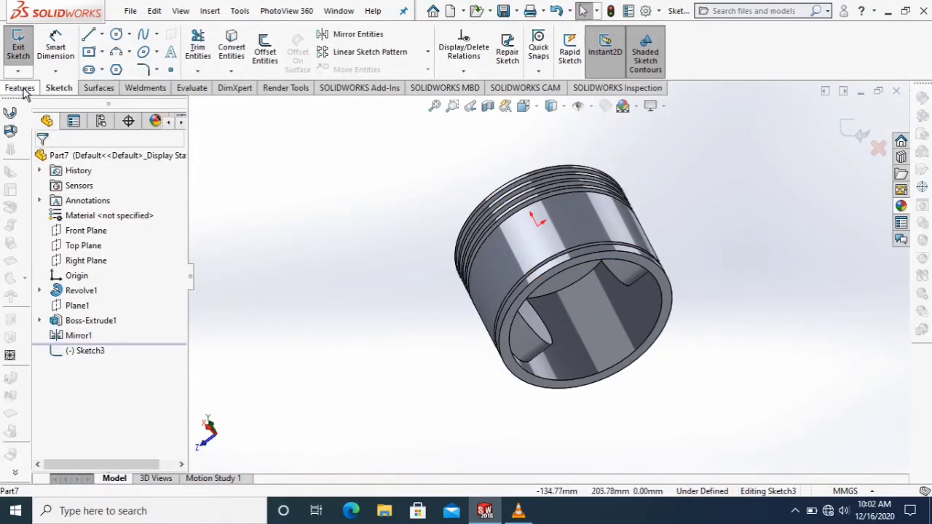
pyautogui.click(91, 230)
pyautogui.click(165, 215)
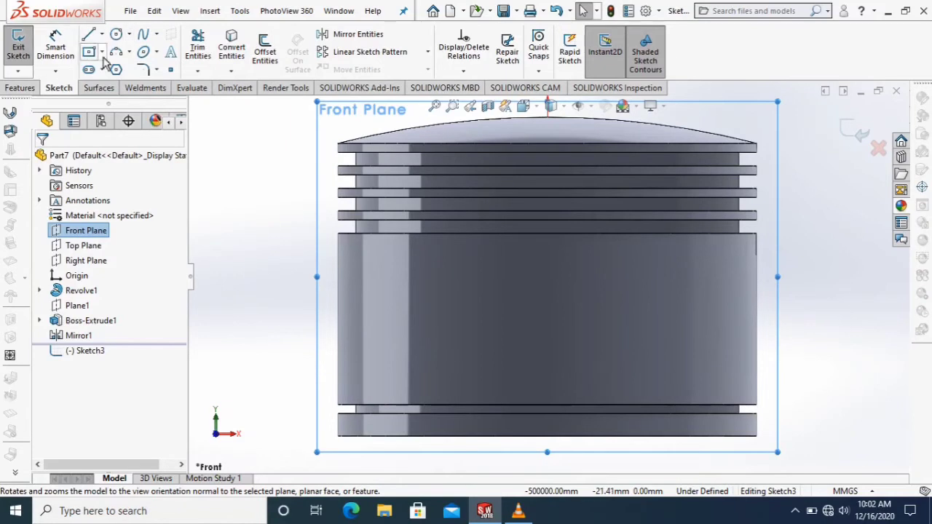
pyautogui.click(115, 34)
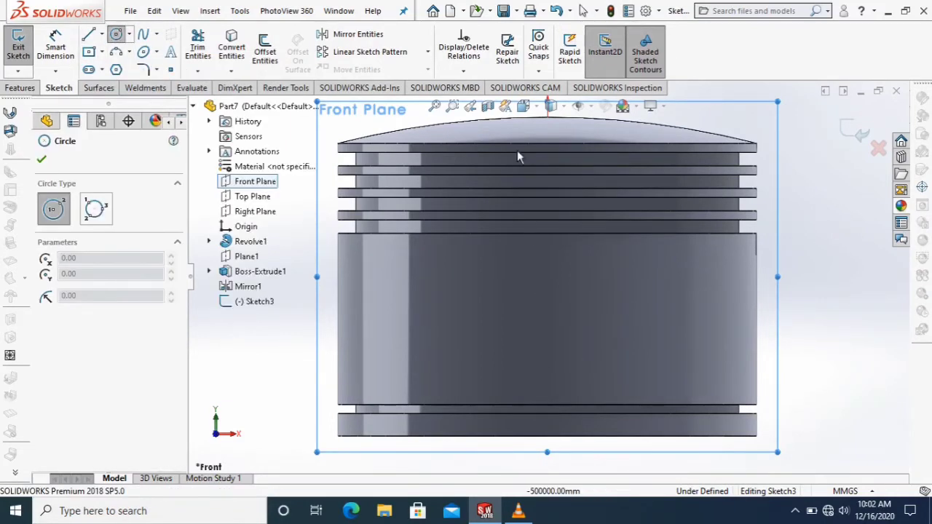
pyautogui.scroll(2, 800, 272)
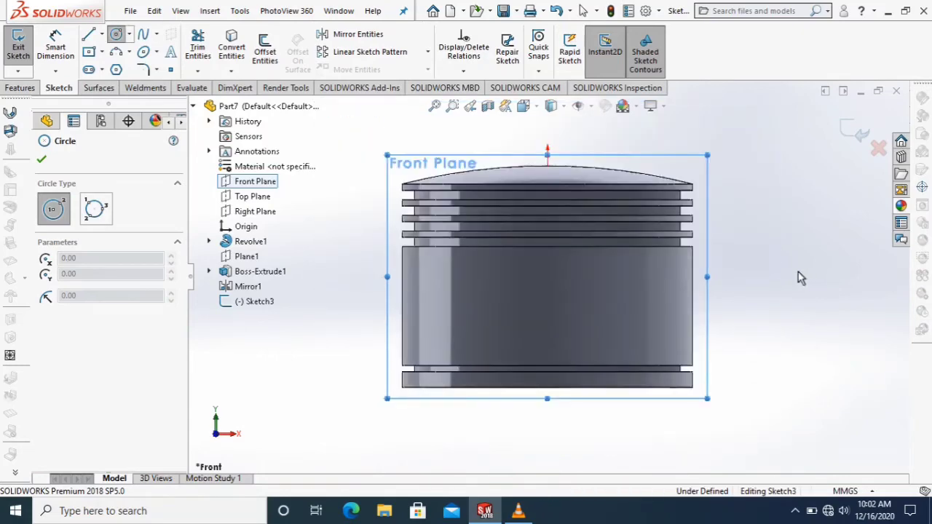
pyautogui.moveTo(798, 272)
pyautogui.mouseDown(button='middle')
pyautogui.moveTo(726, 300)
pyautogui.moveTo(795, 264)
pyautogui.mouseUp(button='middle')
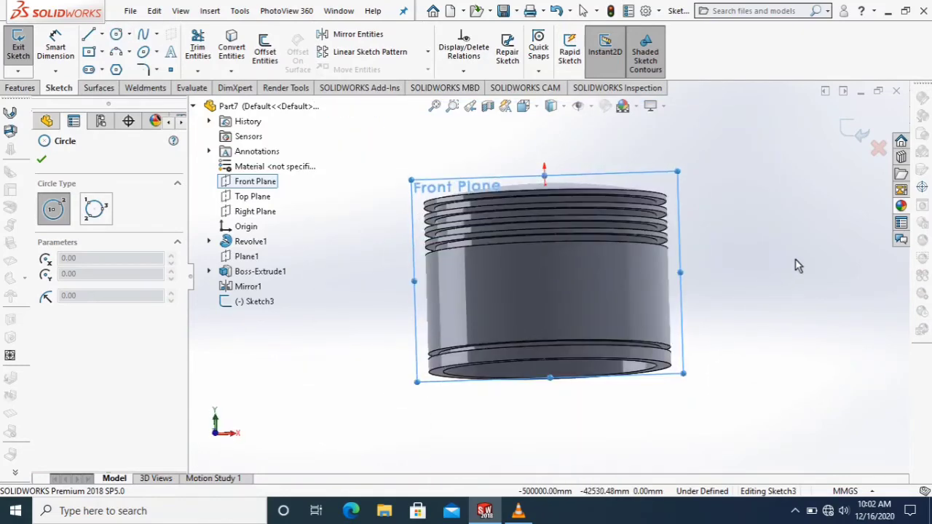
pyautogui.click(48, 159)
pyautogui.click(92, 233)
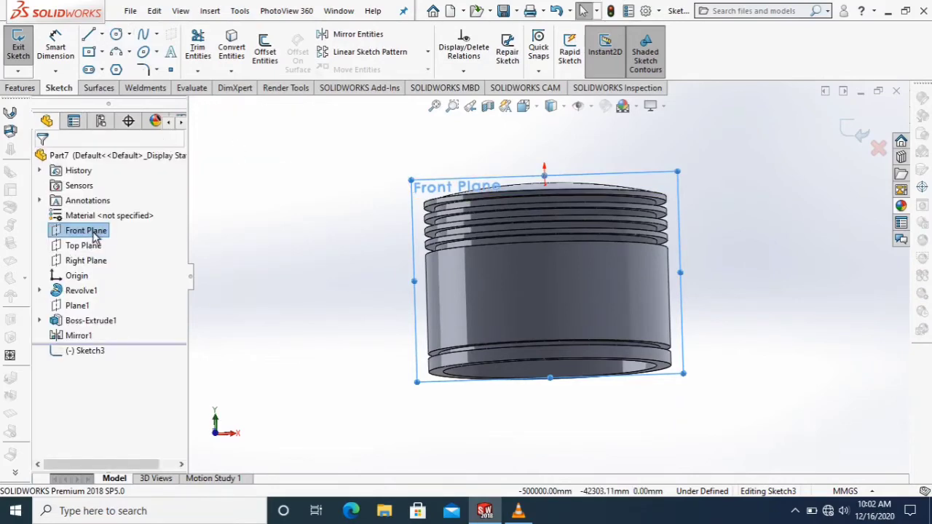
pyautogui.rightClick(98, 235)
pyautogui.click(174, 210)
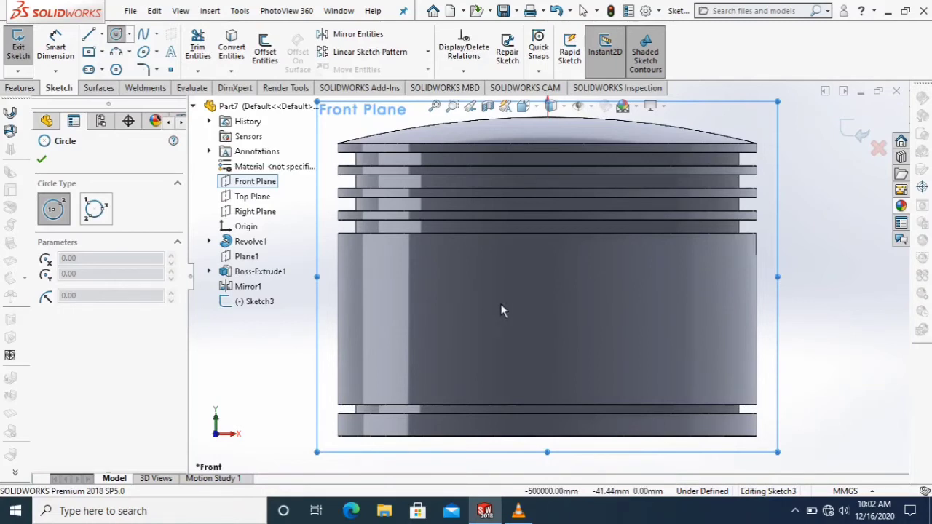
pyautogui.scroll(2, 500, 304)
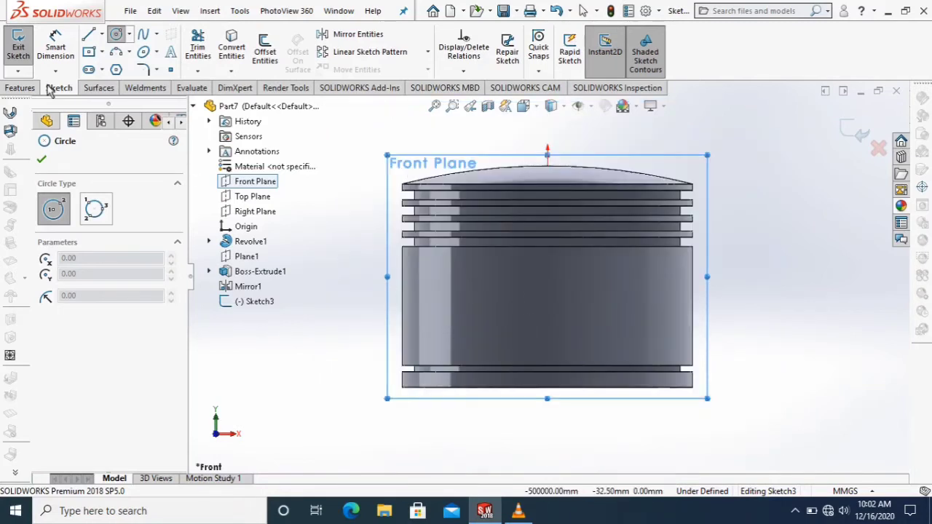
pyautogui.click(44, 158)
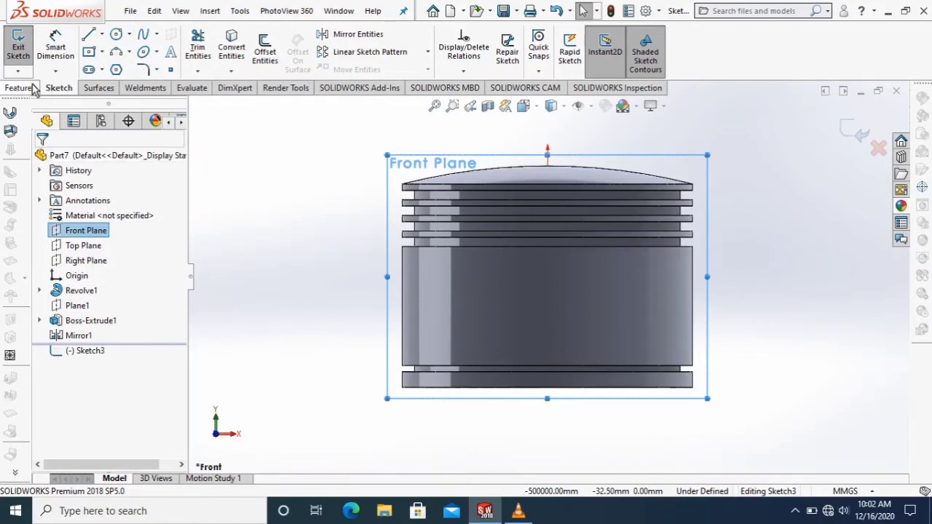
pyautogui.click(19, 49)
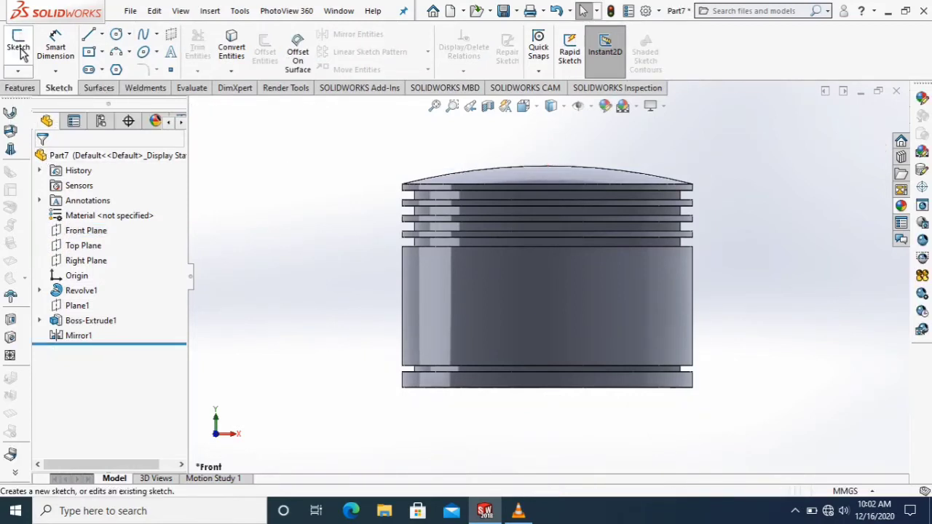
# Sketch a circle about 30 mm in diameter on the Front Plane, centered below the origin on the piston skirt.
pyautogui.click(18, 48)
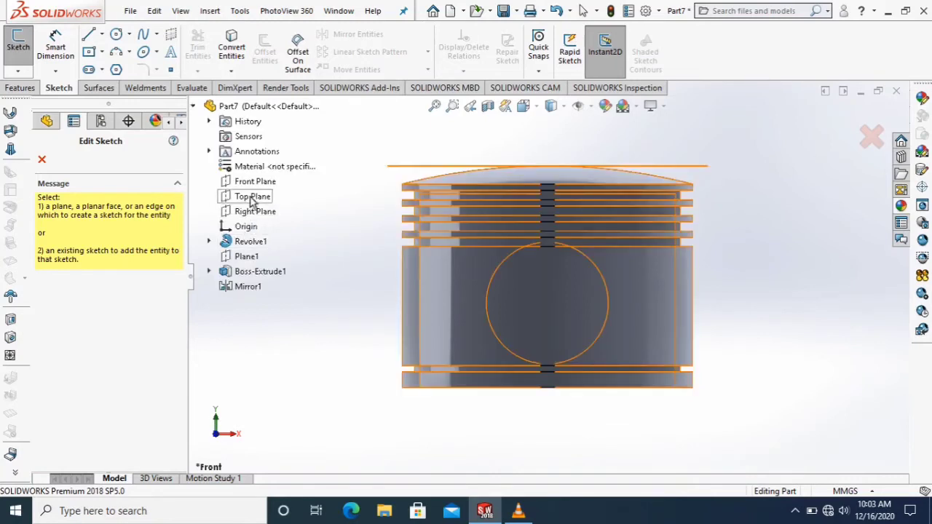
pyautogui.click(251, 183)
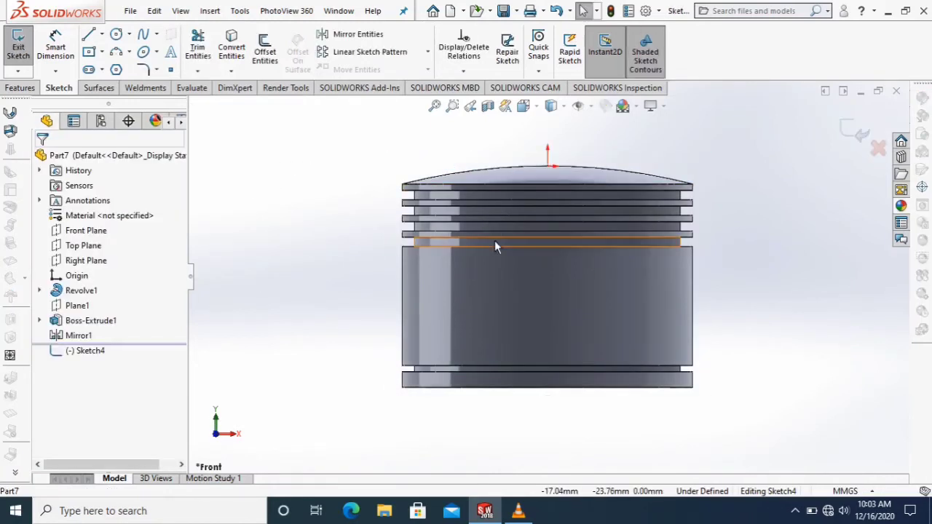
pyautogui.click(523, 106)
pyautogui.click(602, 182)
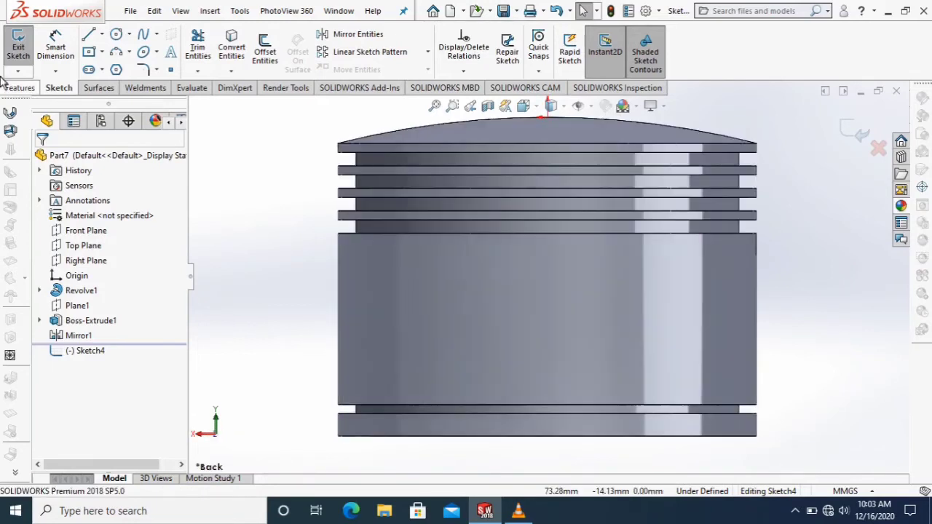
pyautogui.click(117, 34)
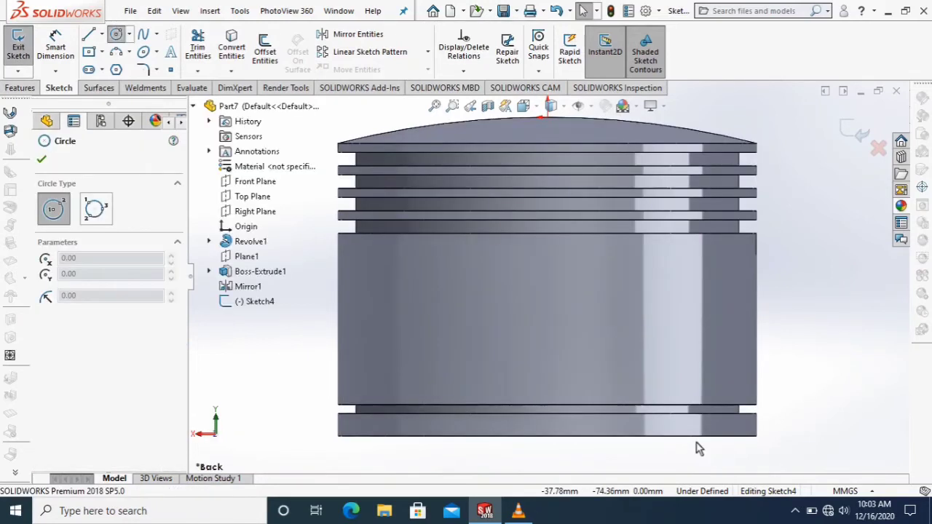
pyautogui.click(547, 311)
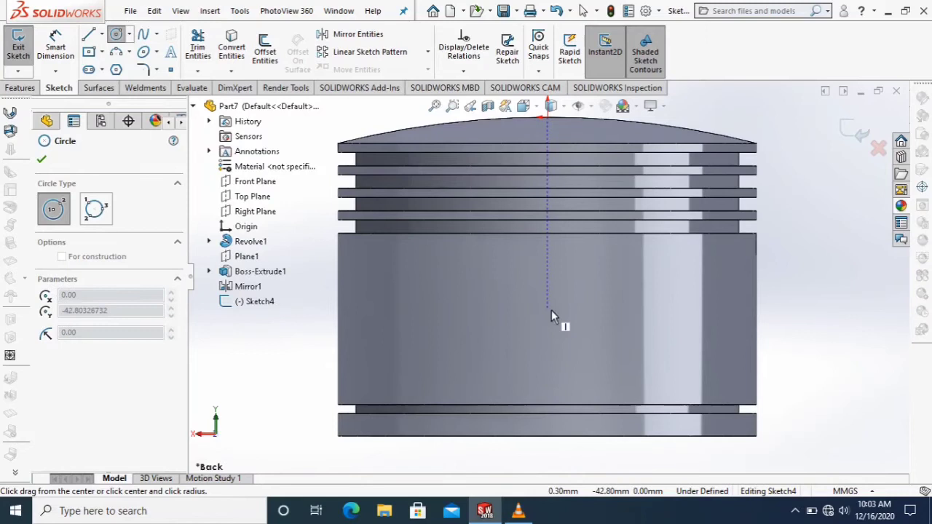
pyautogui.click(614, 296)
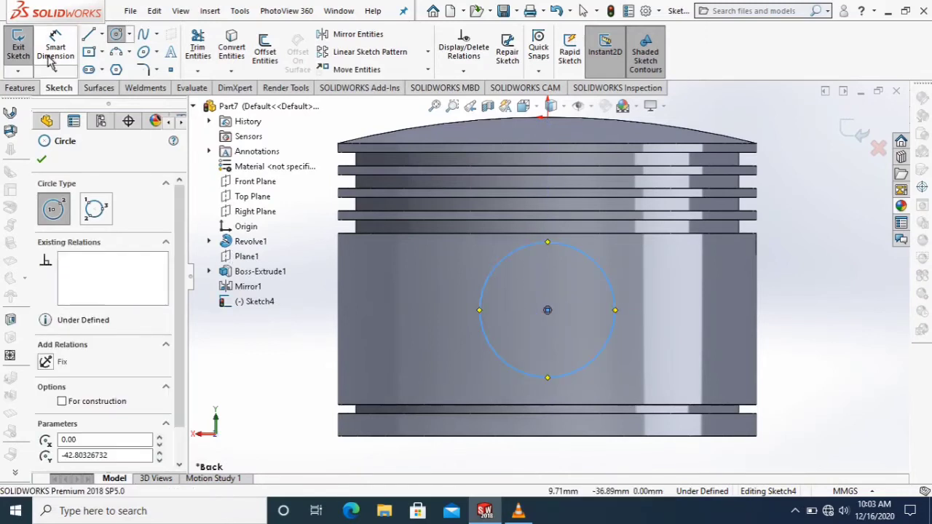
pyautogui.press('Escape')
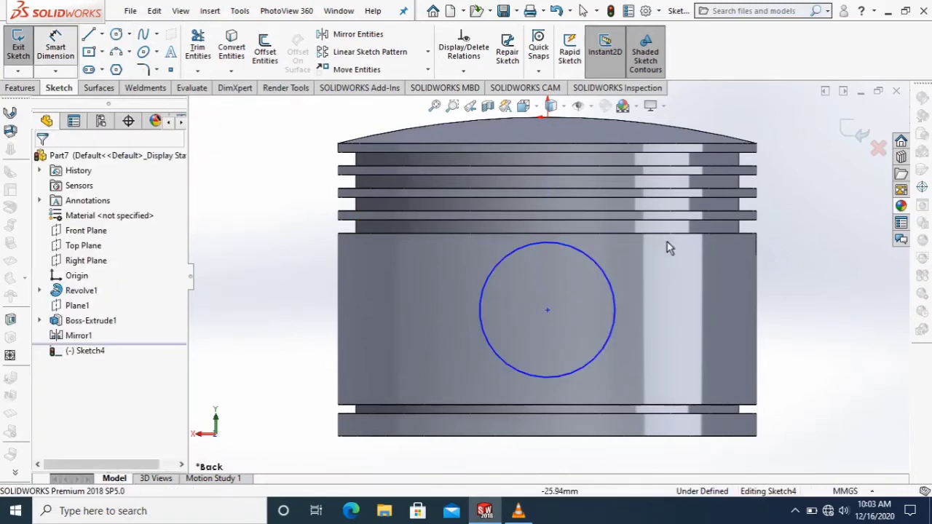
# Dimension the new circle's diameter as 22 mm.
pyautogui.click(617, 299)
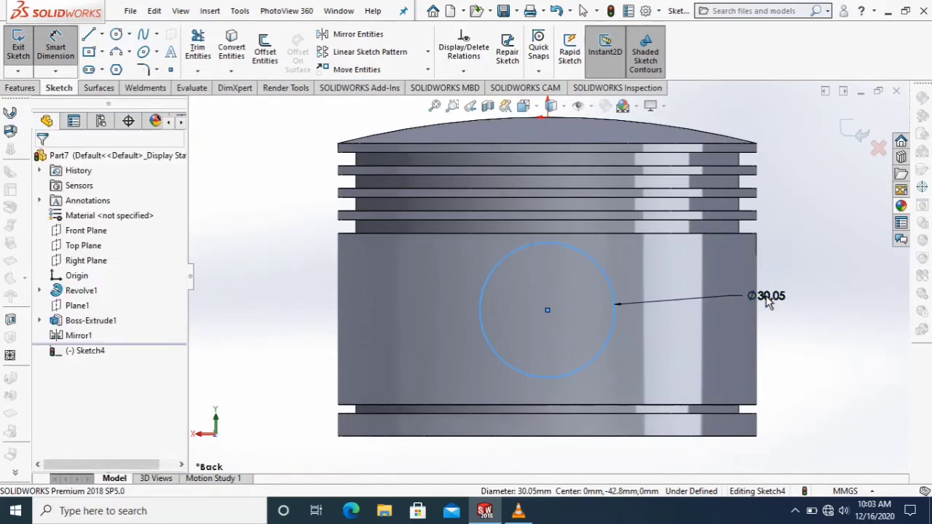
pyautogui.click(769, 303)
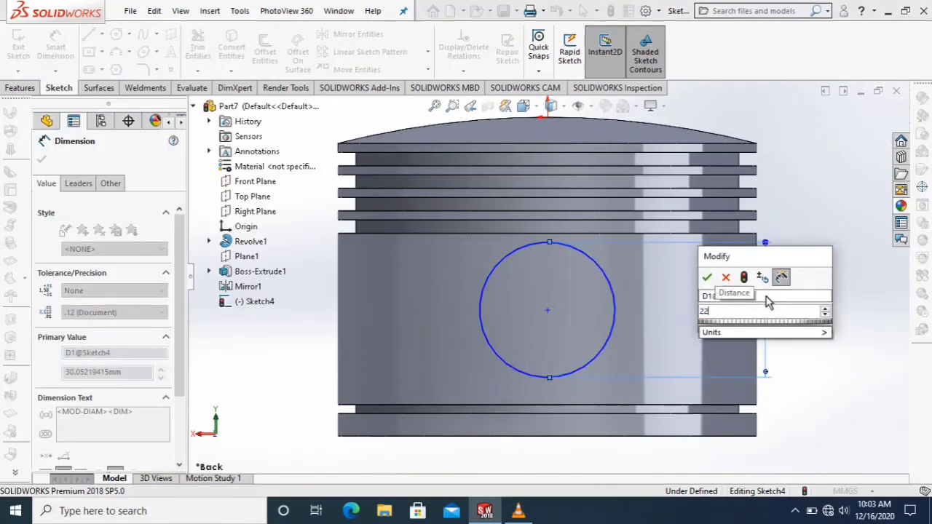
pyautogui.press('Return')
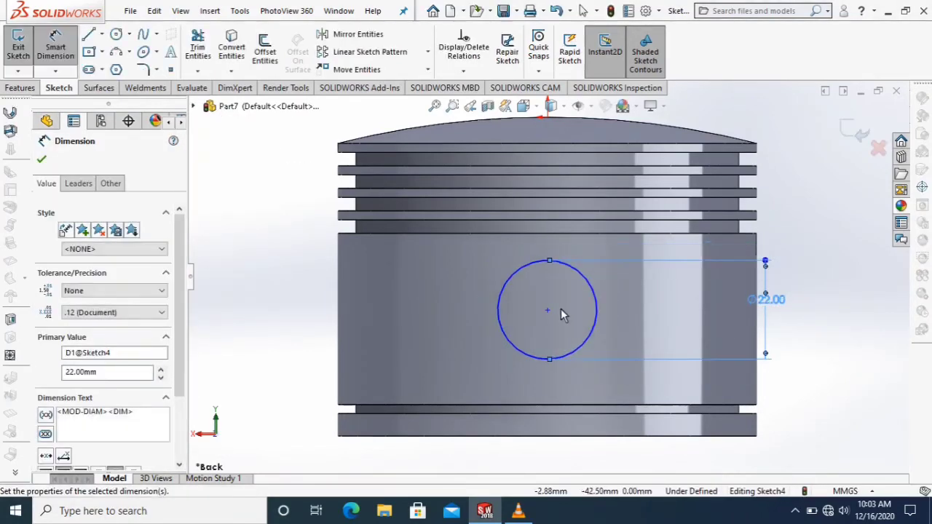
# Dimension the circle's center 27 mm above the piston's bottom edge.
pyautogui.click(548, 311)
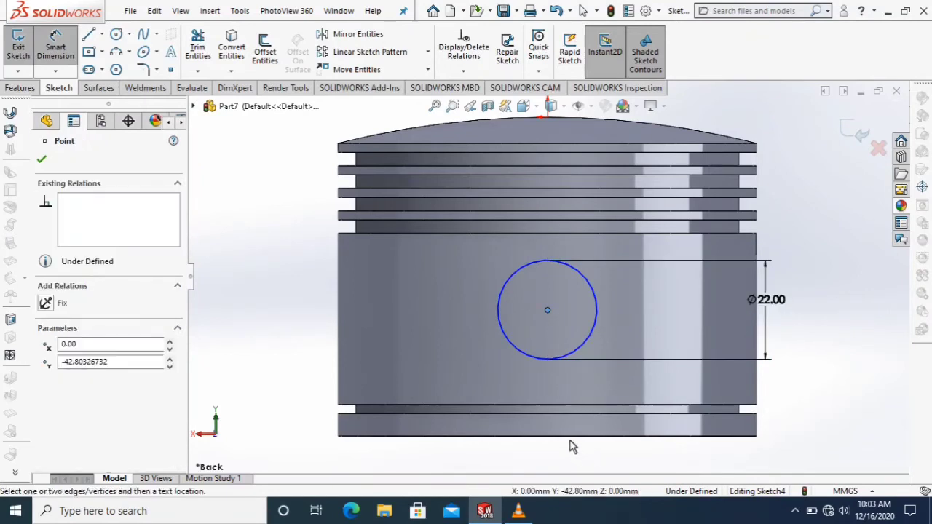
pyautogui.click(573, 436)
pyautogui.click(805, 384)
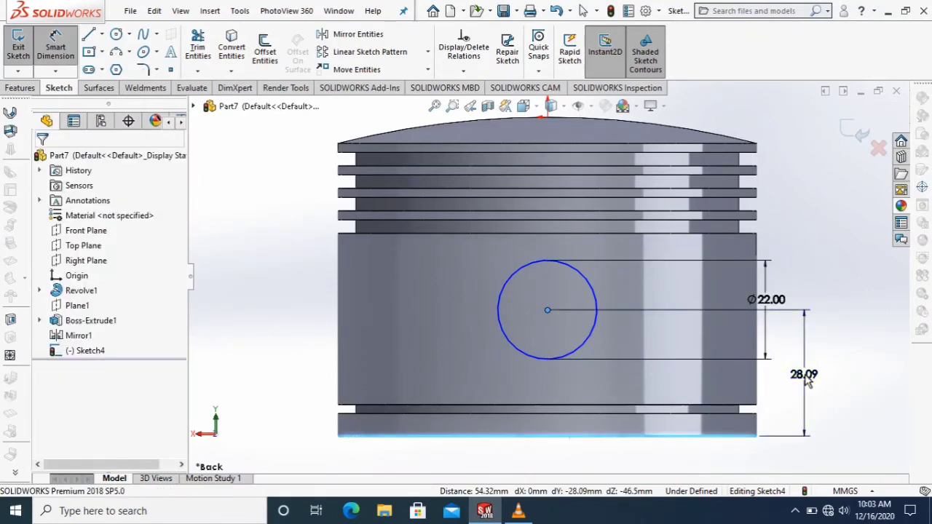
pyautogui.write('25')
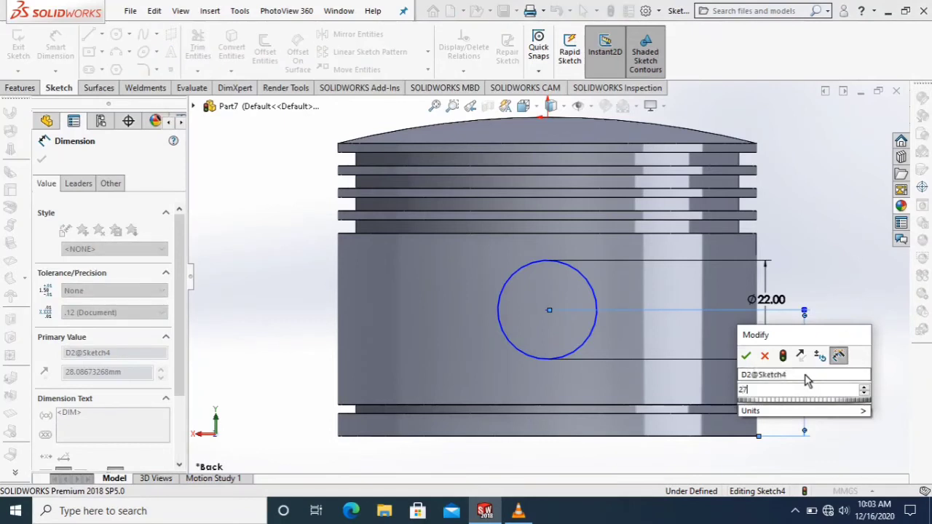
pyautogui.press('Return')
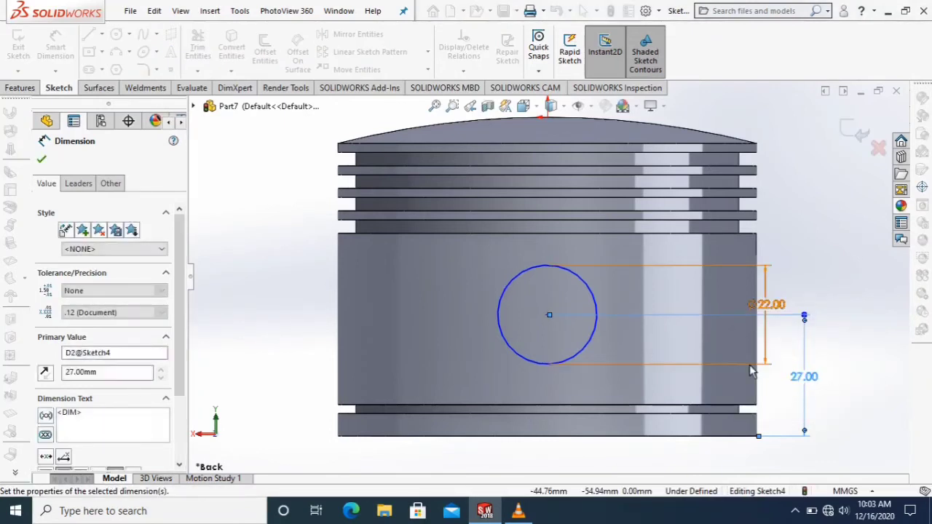
pyautogui.press('Escape')
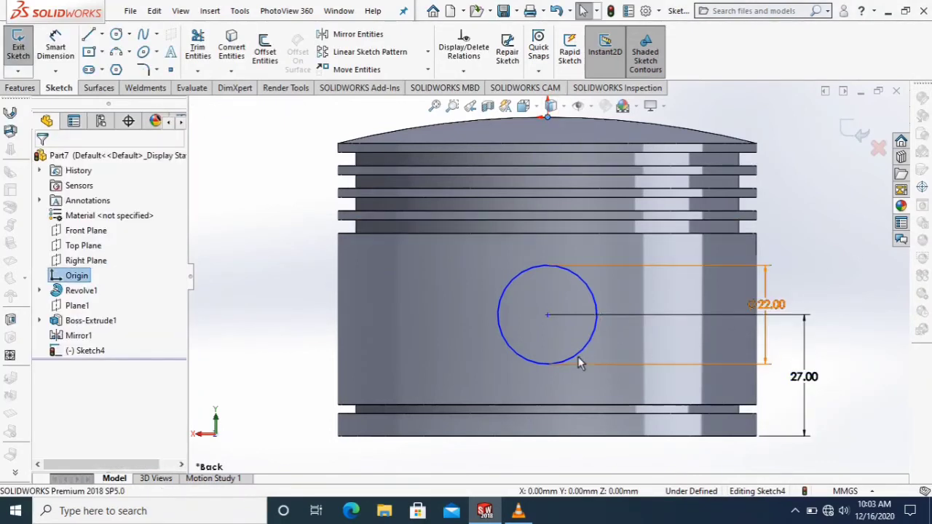
# Add a vertical relation between the origin and the 22 mm circle's center.
pyautogui.keyDown('ctrl'); pyautogui.click(547, 315); pyautogui.keyUp('ctrl')
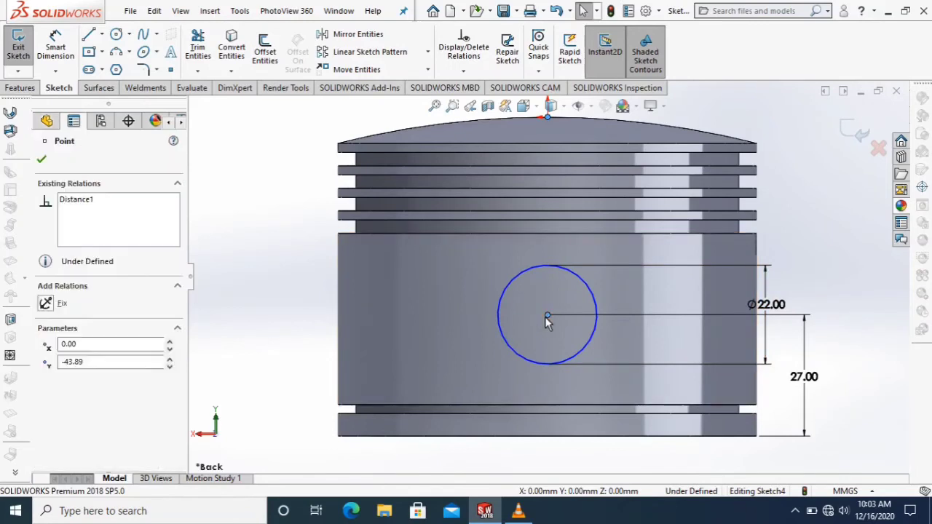
pyautogui.click(46, 340)
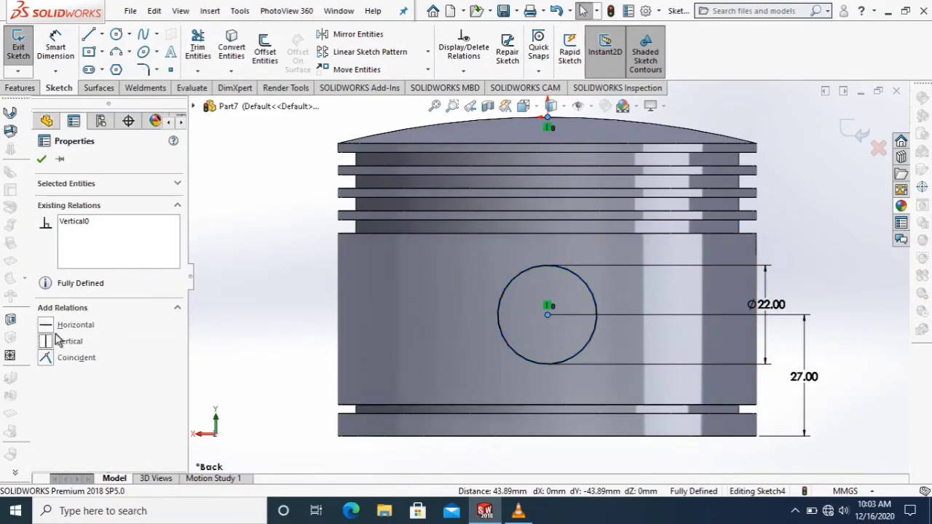
pyautogui.rightClick(291, 290)
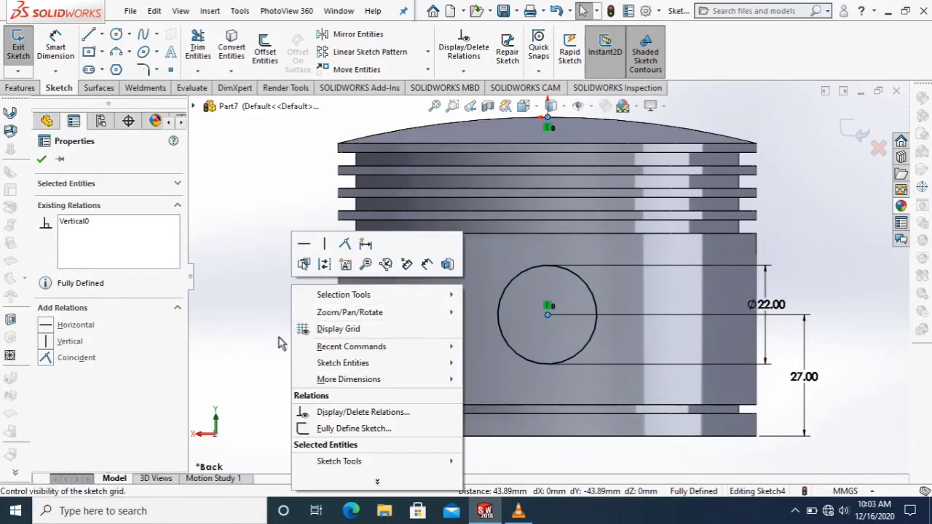
pyautogui.click(256, 309)
pyautogui.click(257, 304)
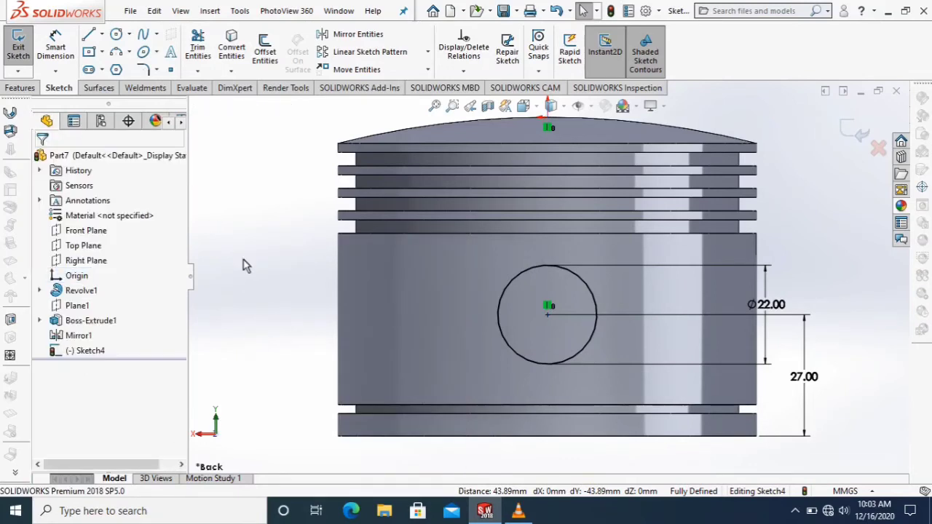
# Cut the 22 mm circle through the piston as an Extruded Cut with the Through All - Both end condition.
pyautogui.click(20, 89)
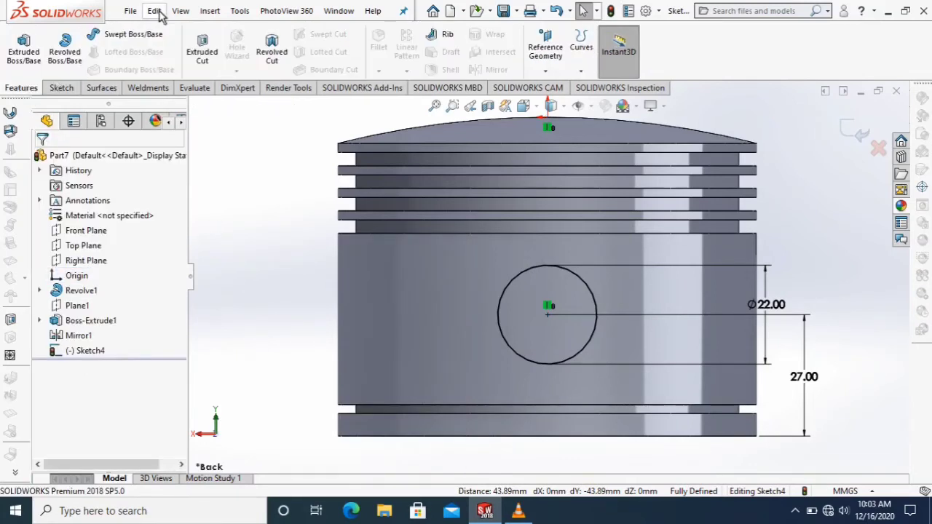
pyautogui.click(198, 52)
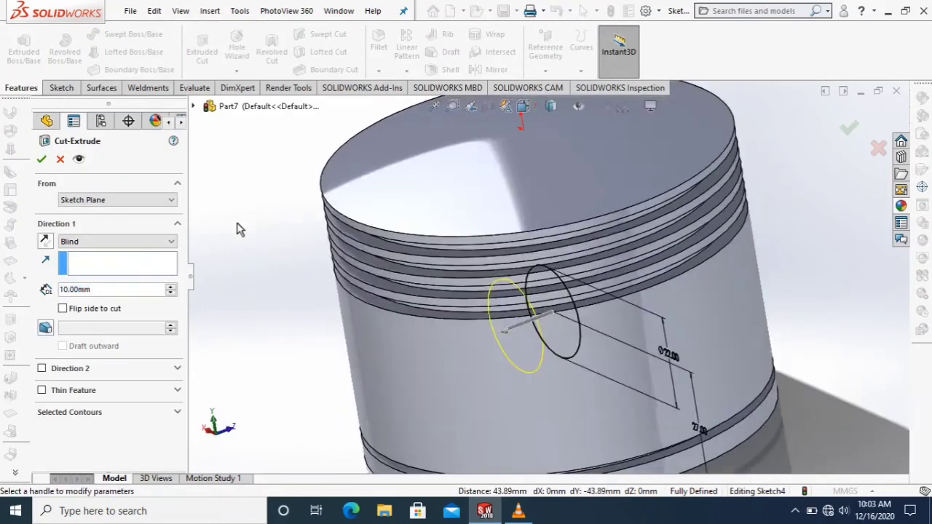
pyautogui.click(128, 241)
pyautogui.click(135, 278)
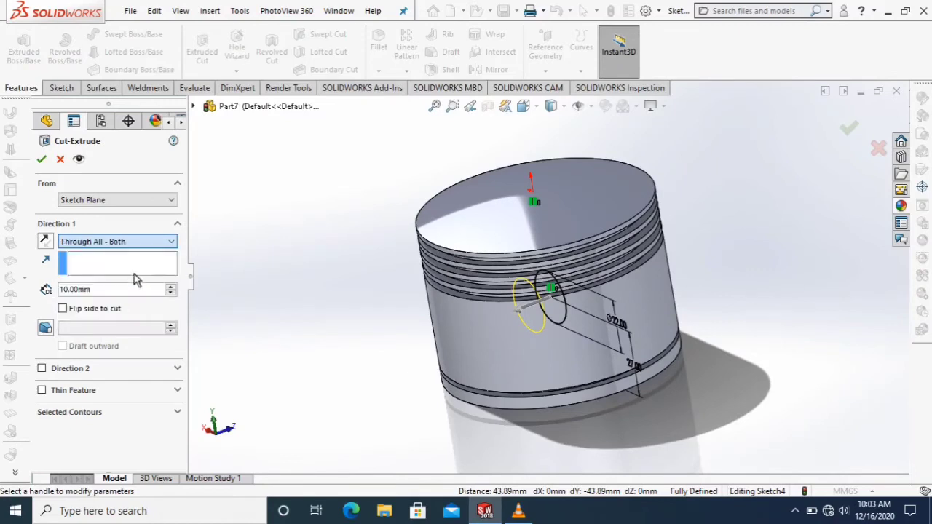
pyautogui.click(42, 159)
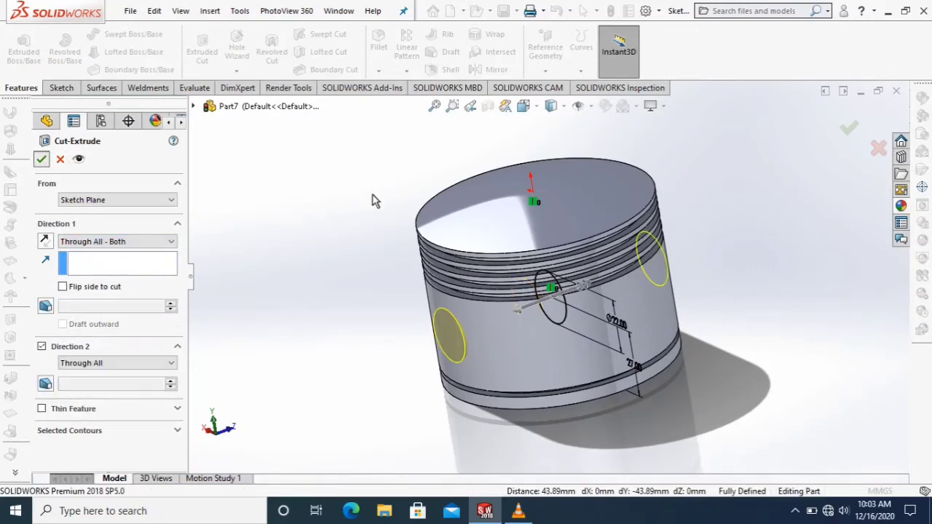
pyautogui.press('Return')
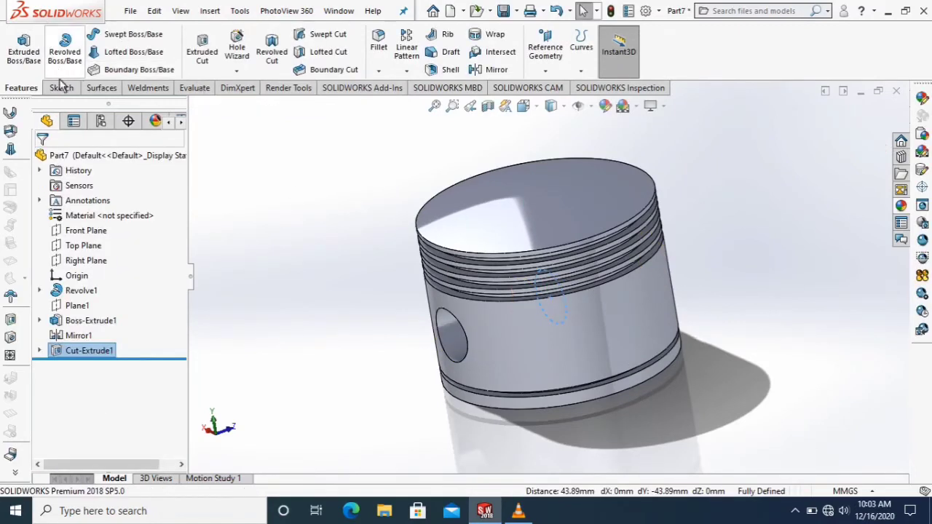
# Start a new sketch and expand the part's feature list for choosing the sketch plane.
pyautogui.click(61, 88)
pyautogui.click(18, 48)
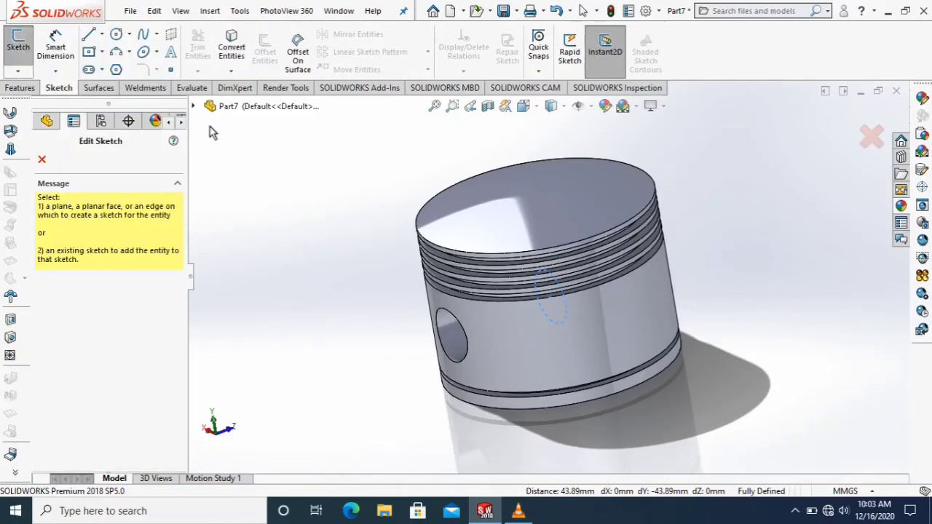
pyautogui.click(193, 106)
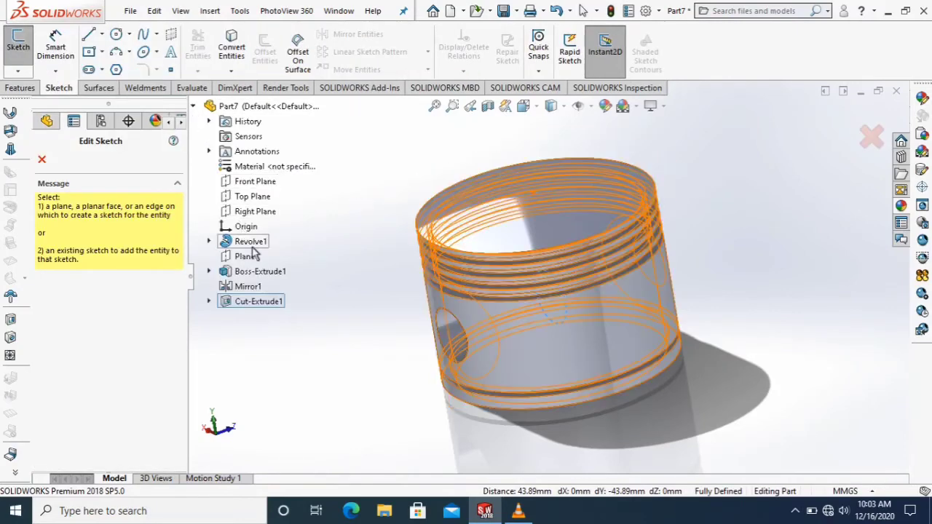
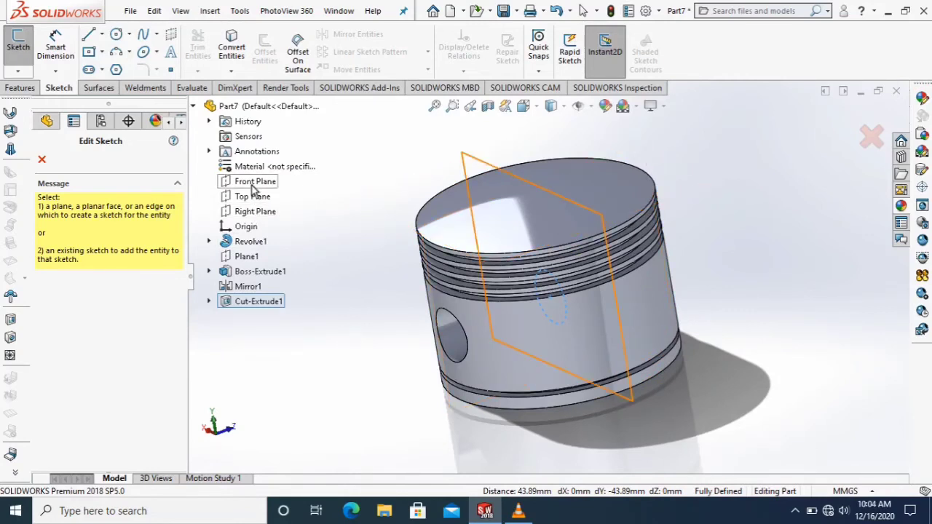
# Start a new sketch on the Right Plane and view the piston normal to it.
pyautogui.click(252, 184)
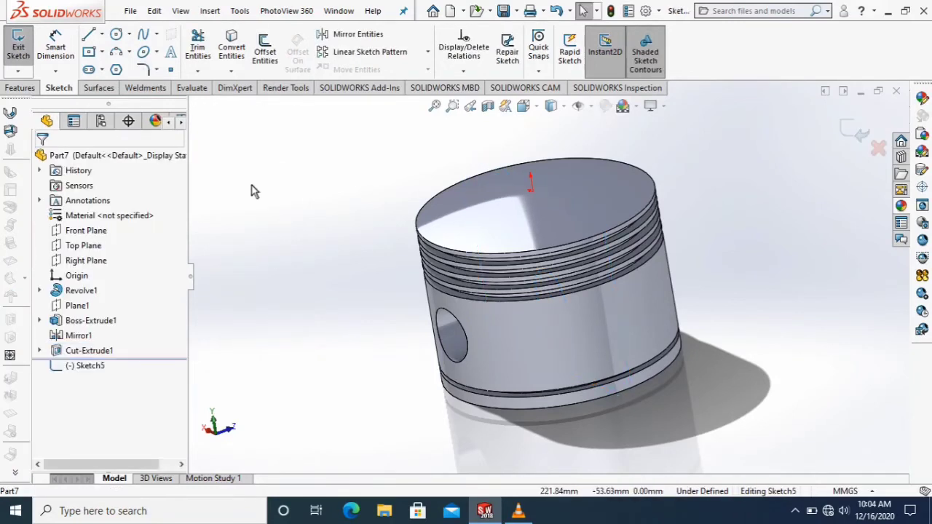
pyautogui.click(18, 51)
pyautogui.click(18, 50)
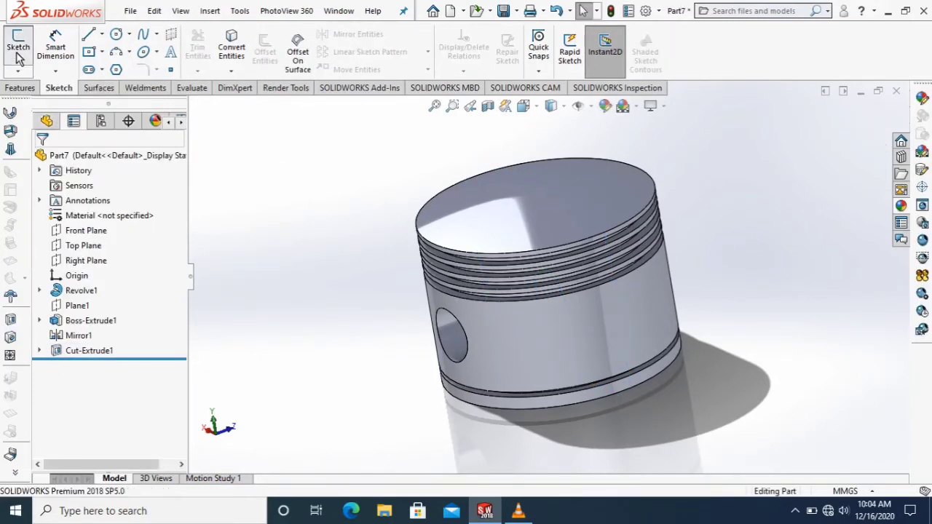
pyautogui.click(266, 107)
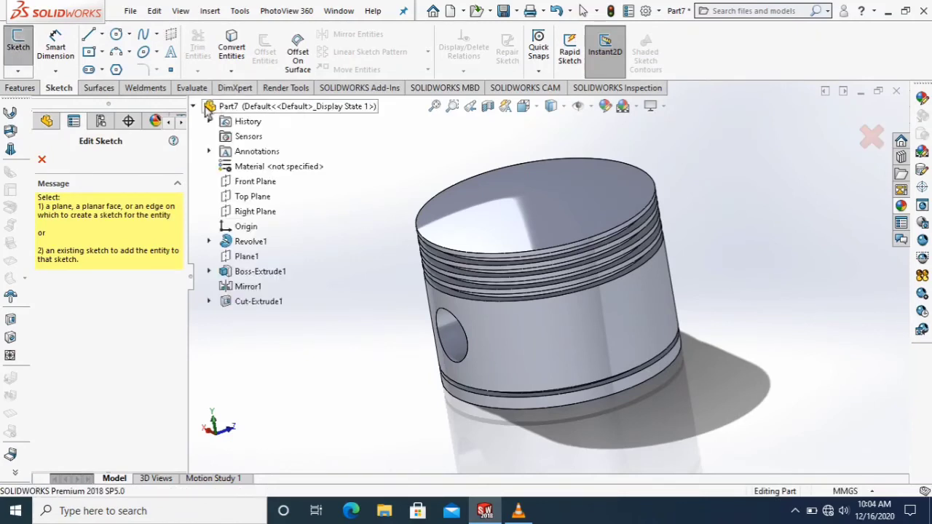
pyautogui.click(254, 211)
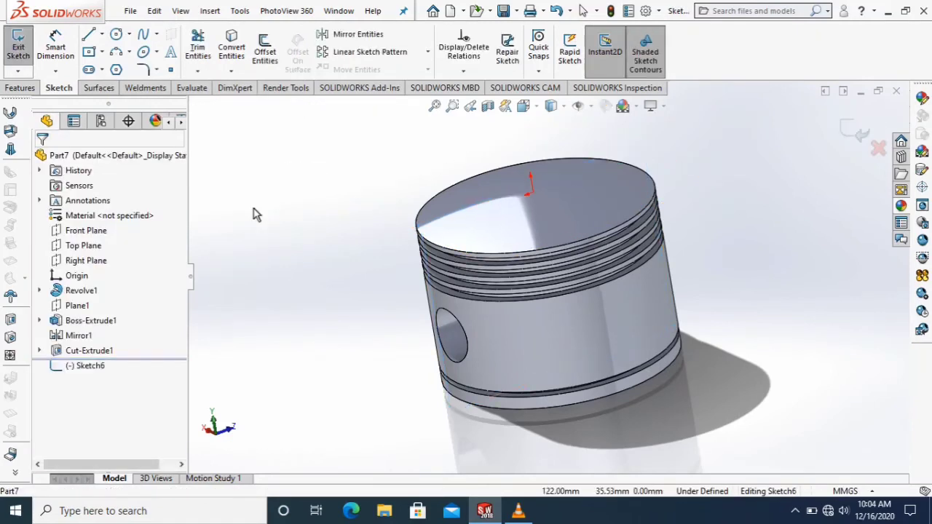
pyautogui.click(525, 107)
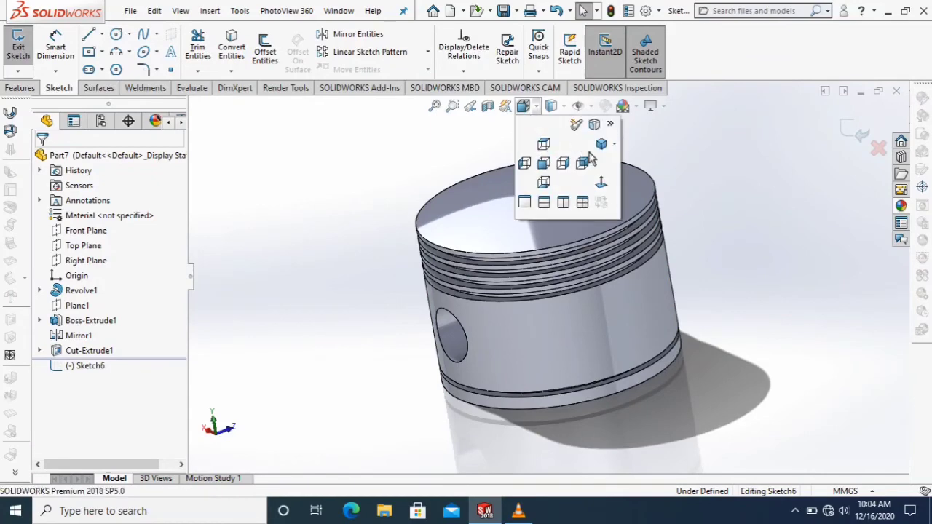
pyautogui.click(602, 181)
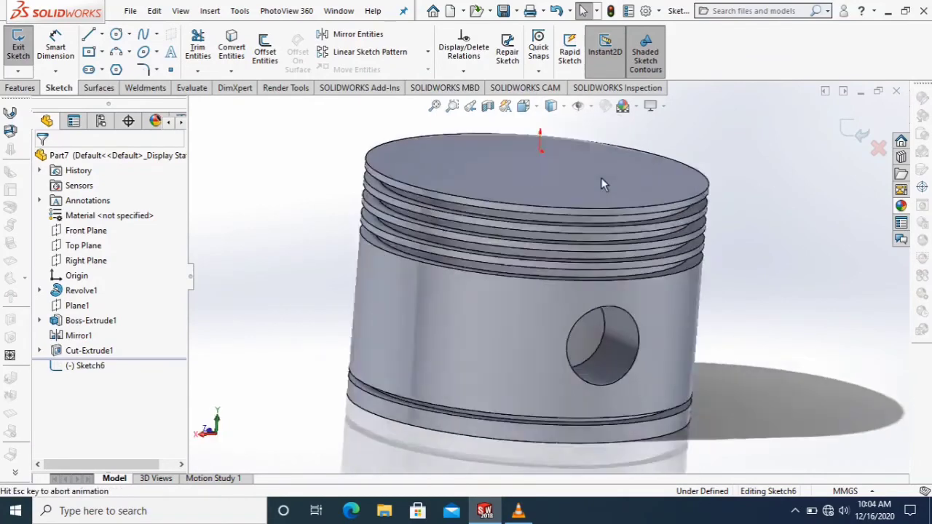
# Sketch a corner rectangle with midpoint construction lines, about 8.3 by 29.5 mm, inward from the skirt's outer edge beside the pin hole.
pyautogui.click(89, 53)
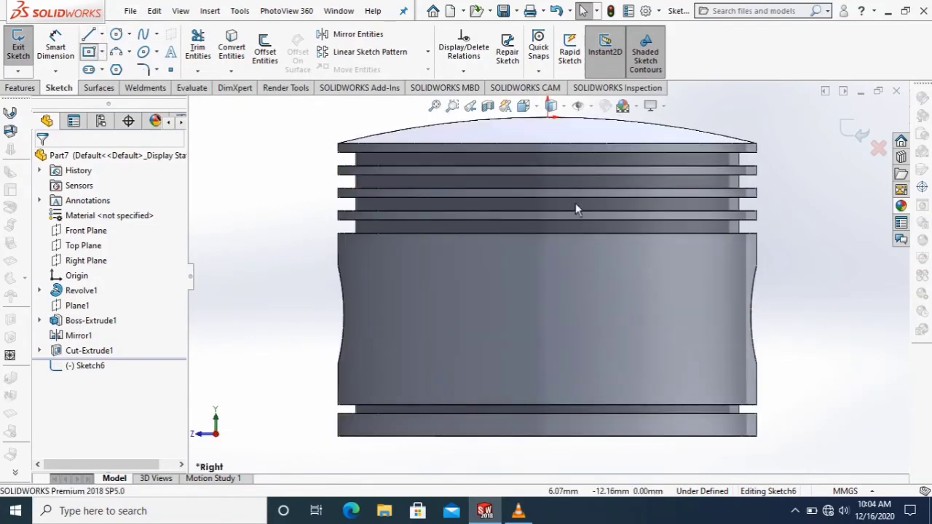
pyautogui.click(757, 264)
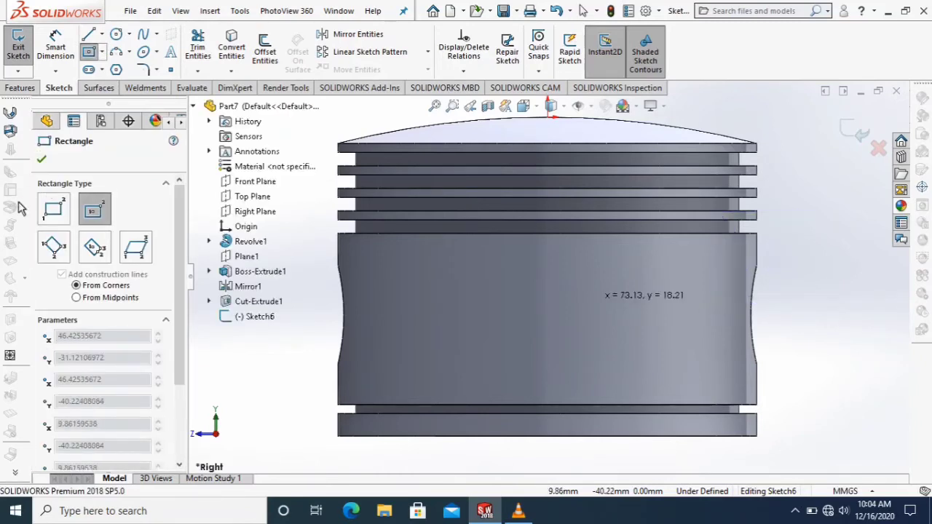
pyautogui.click(53, 211)
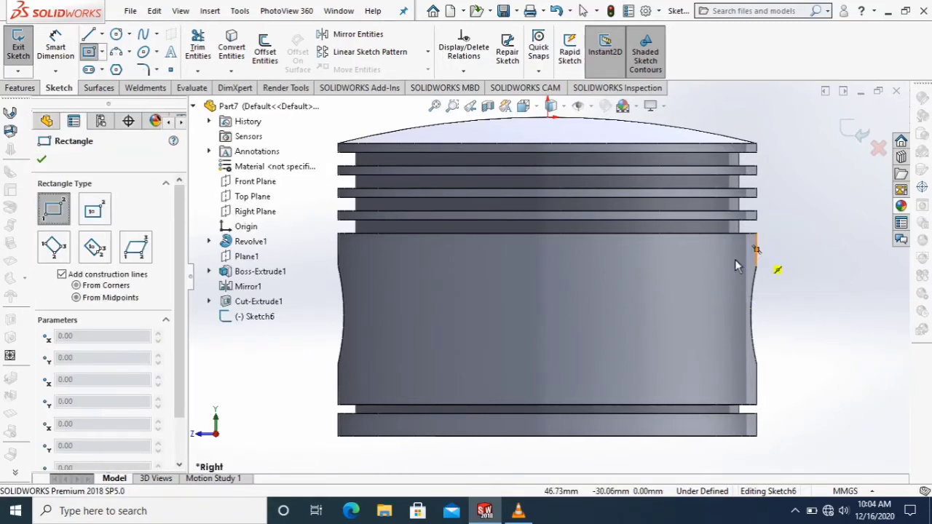
pyautogui.click(758, 262)
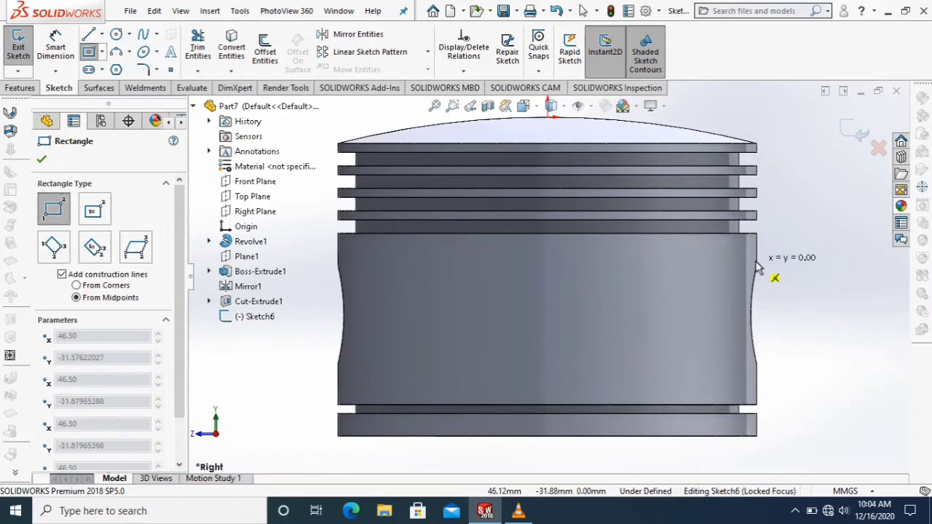
pyautogui.scroll(-2, 759, 280)
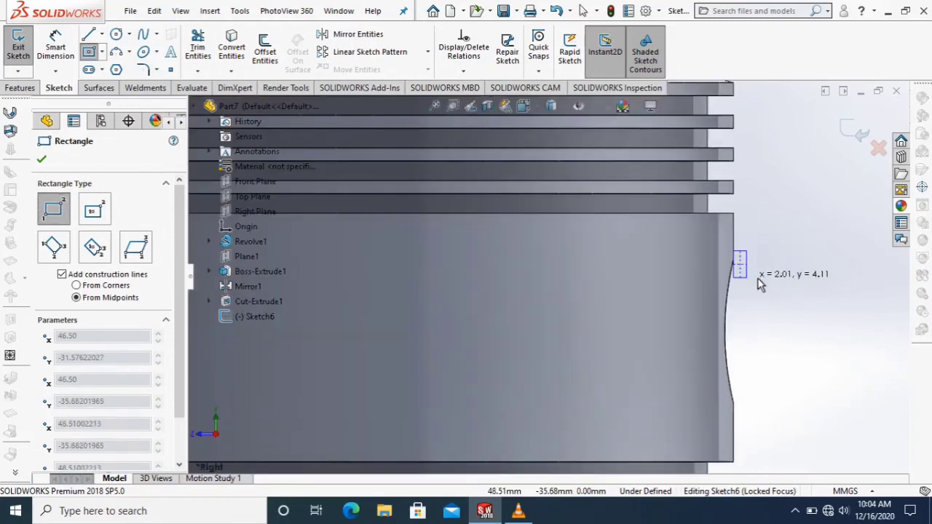
pyautogui.click(679, 444)
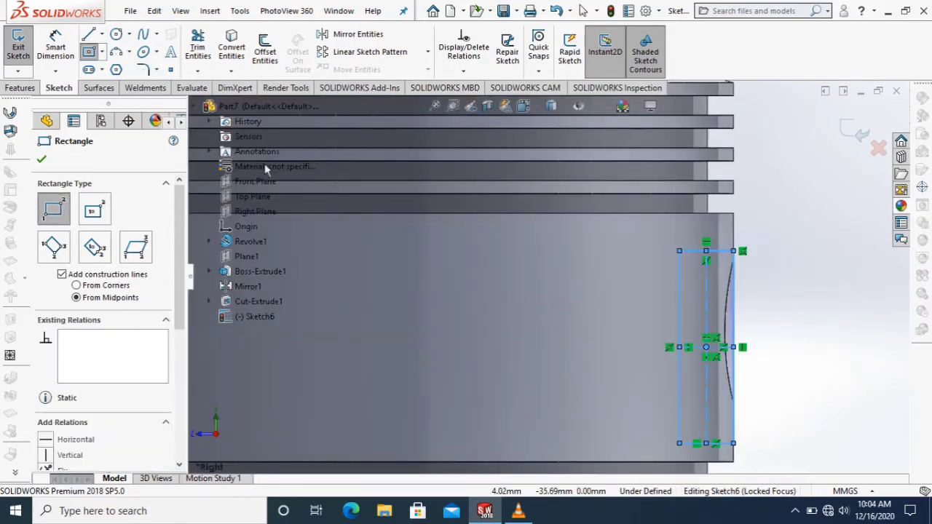
# Dimension the rectangle's height along the skirt edge as 32 mm.
pyautogui.click(55, 45)
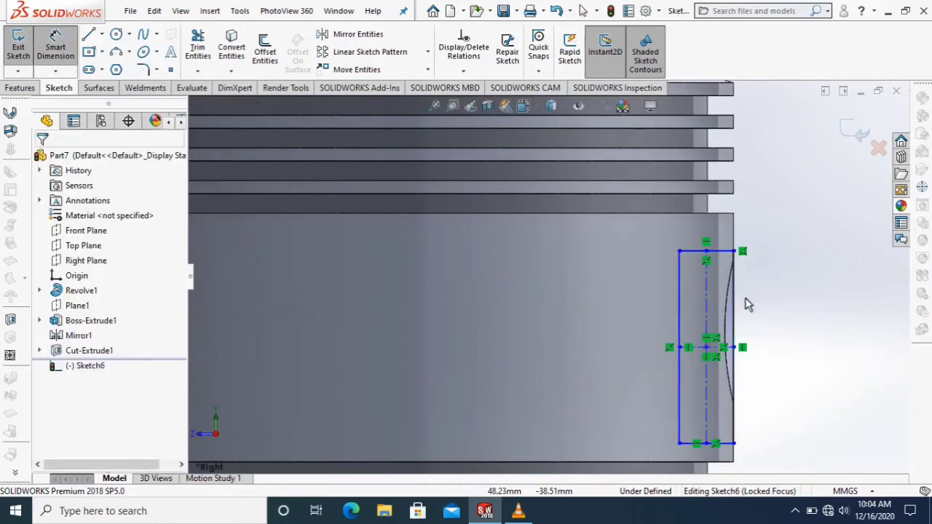
pyautogui.click(733, 331)
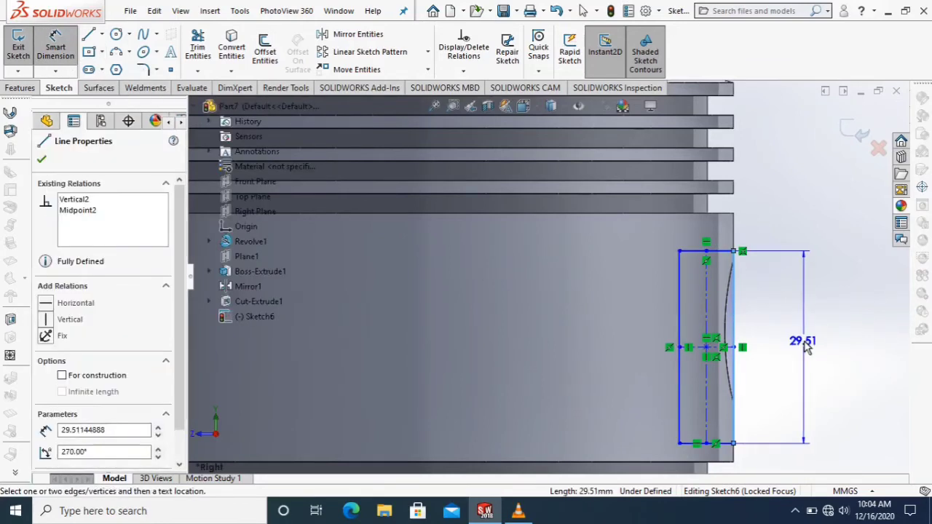
pyautogui.click(806, 345)
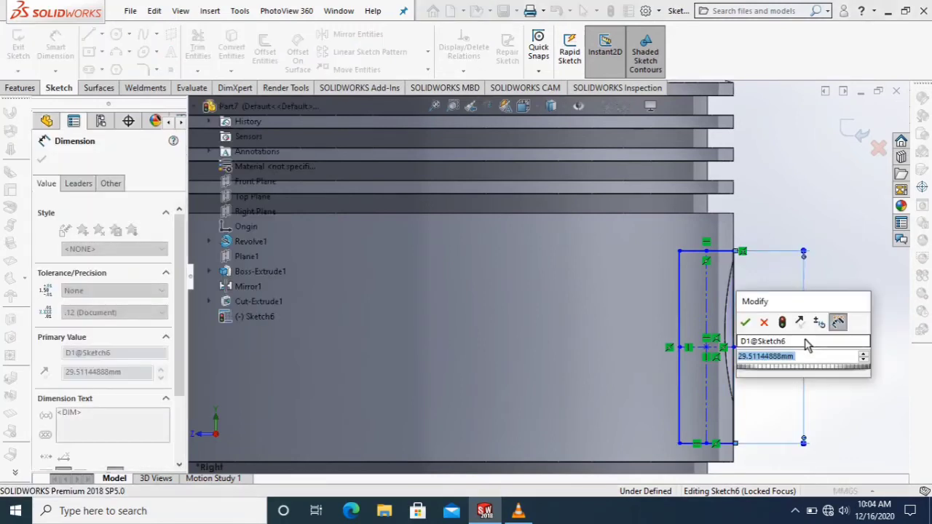
pyautogui.write('32')
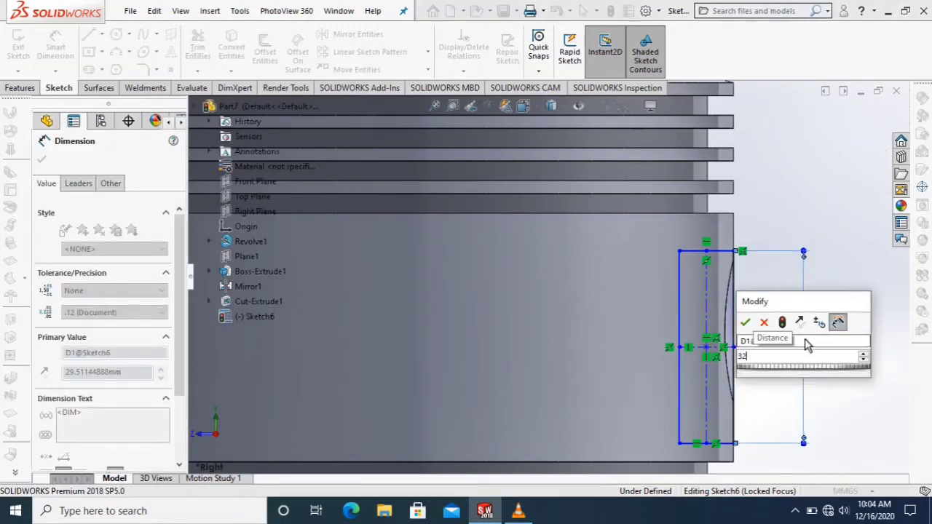
pyautogui.press('Return')
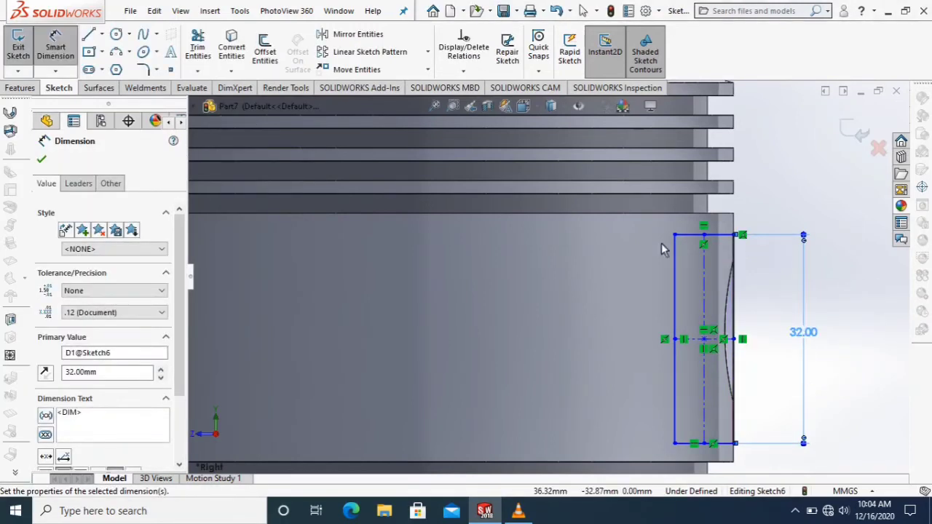
pyautogui.click(704, 235)
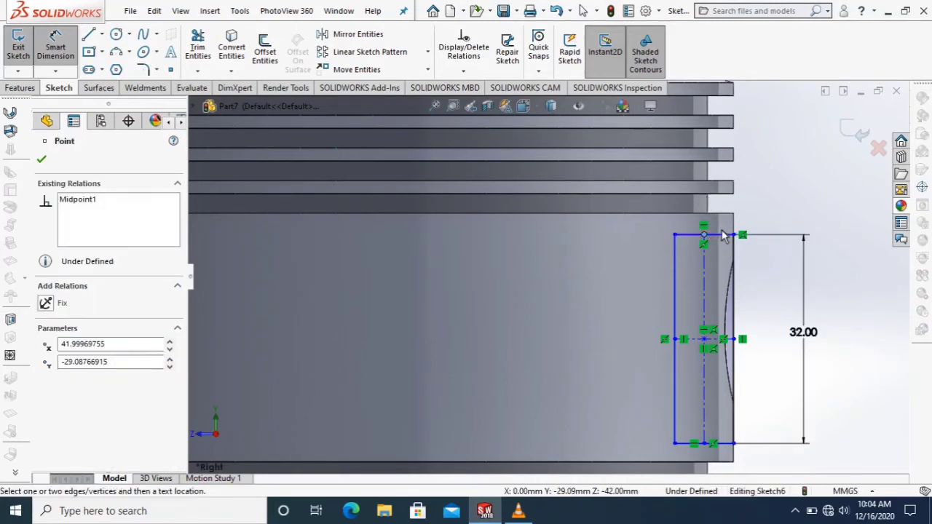
pyautogui.click(723, 235)
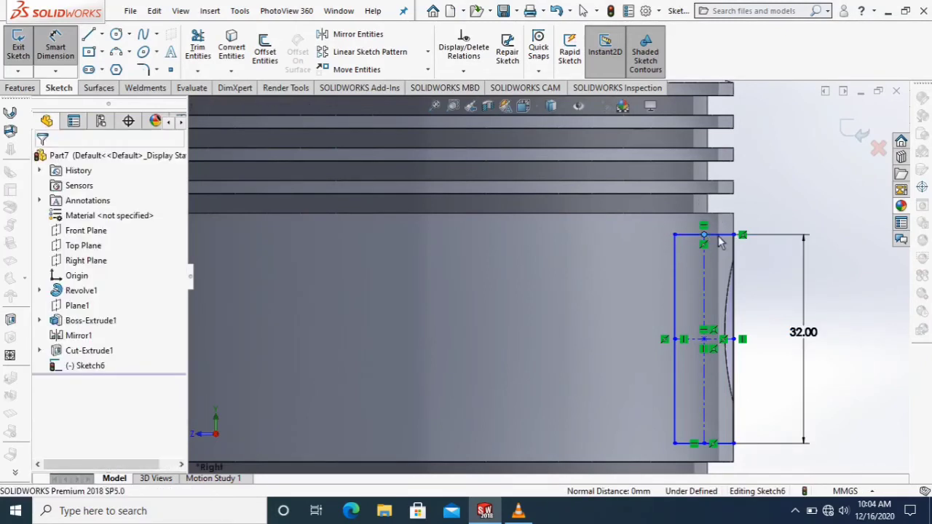
pyautogui.click(721, 242)
pyautogui.press('Escape')
pyautogui.click(674, 235)
pyautogui.click(698, 193)
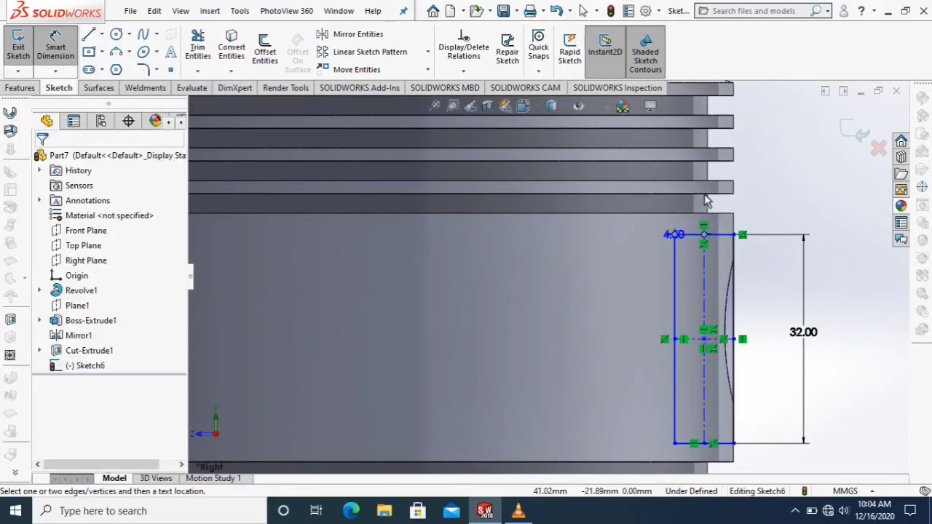
pyautogui.press('Escape')
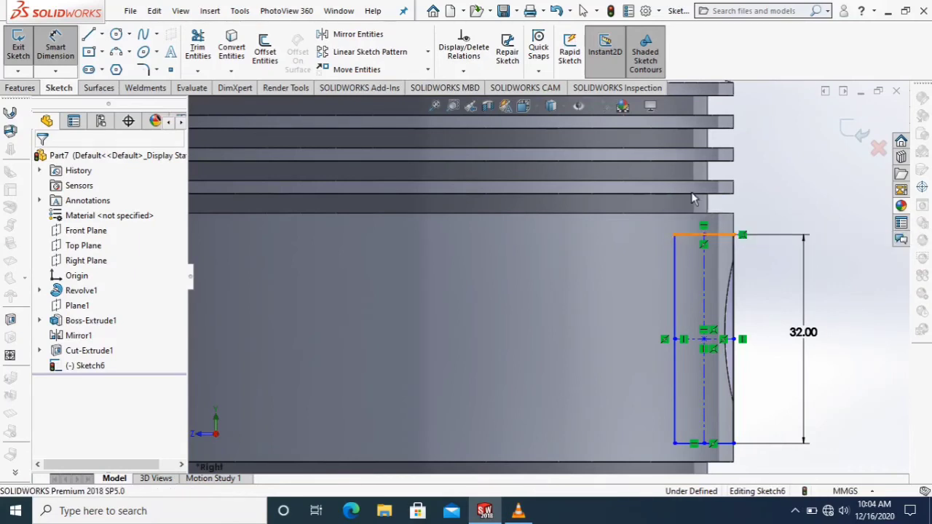
# Dimension the rectangle's upper edge to a width of 3 mm.
pyautogui.click(689, 235)
pyautogui.click(705, 202)
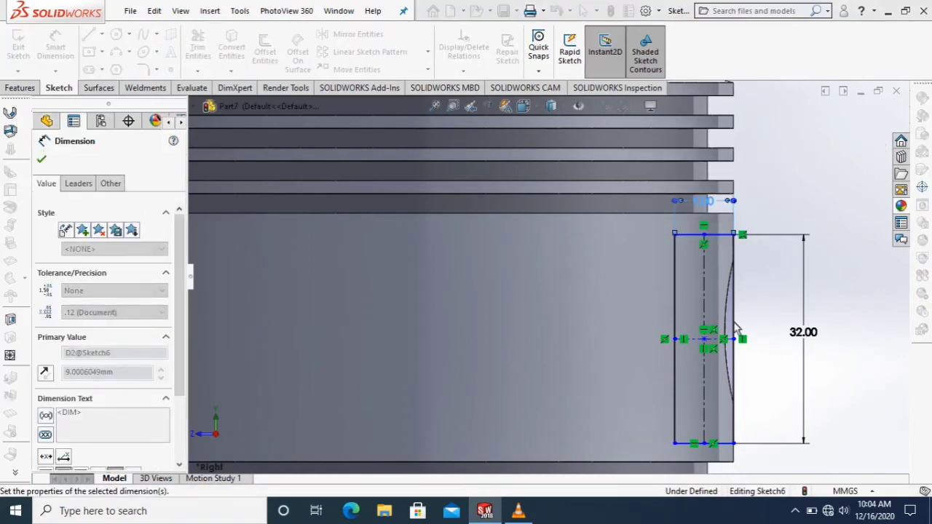
pyautogui.write('3')
pyautogui.press('Return')
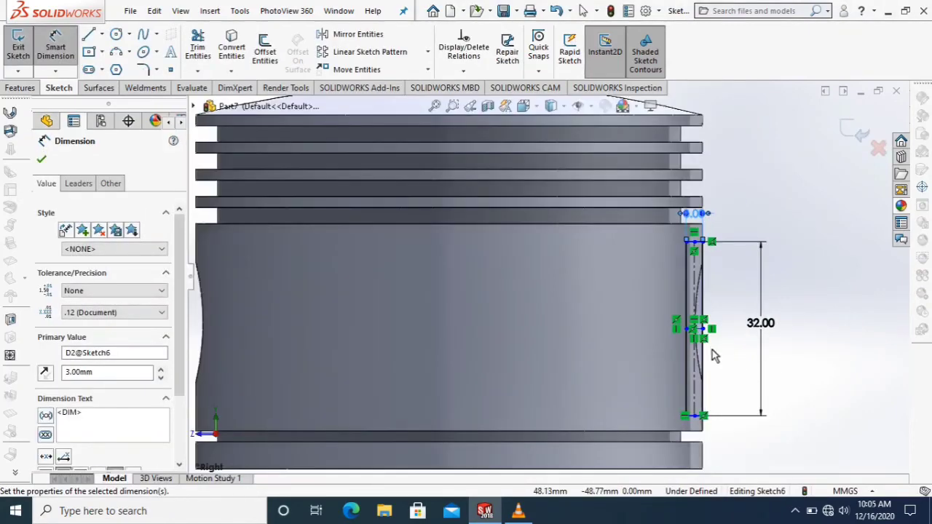
# Dimension the midpoint of the rectangle's outer vertical side 27 mm above the piston's bottom edge.
pyautogui.scroll(-2, 713, 355)
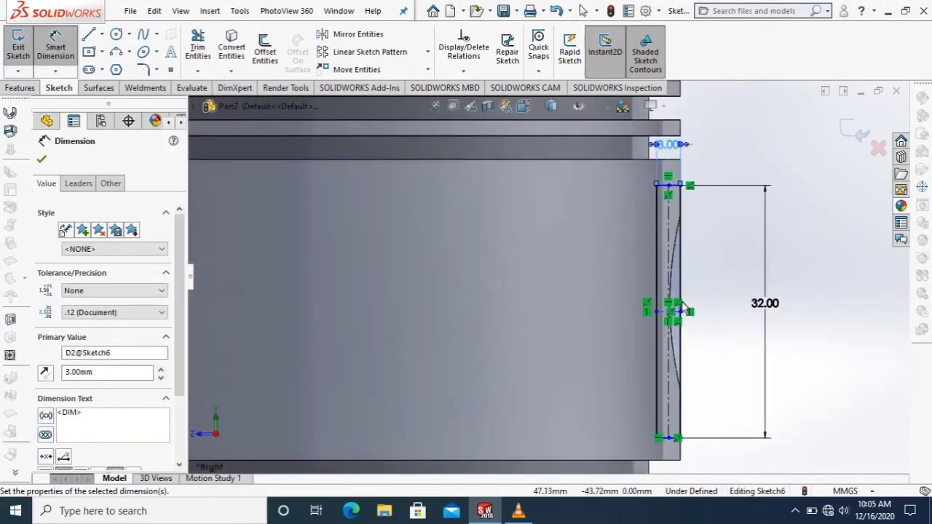
pyautogui.click(677, 439)
pyautogui.scroll(-2, 679, 442)
pyautogui.scroll(-2, 676, 438)
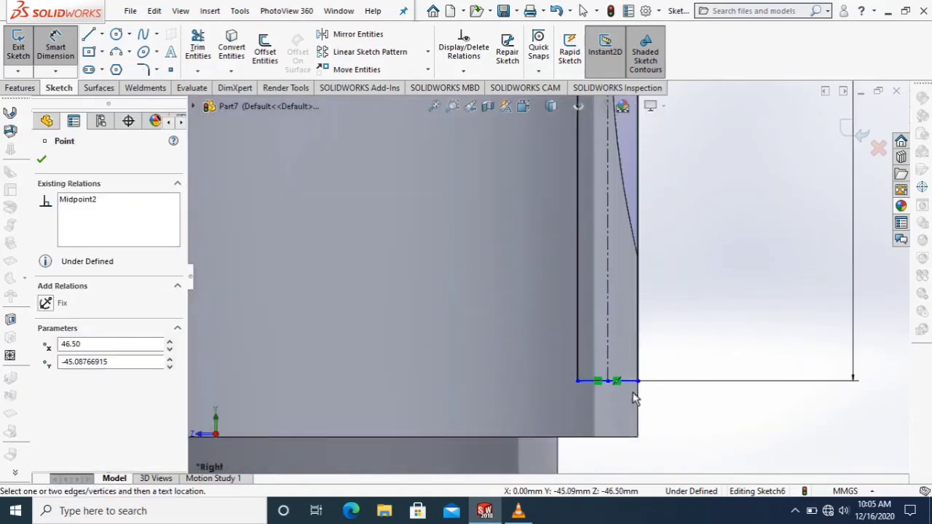
pyautogui.scroll(3, 674, 431)
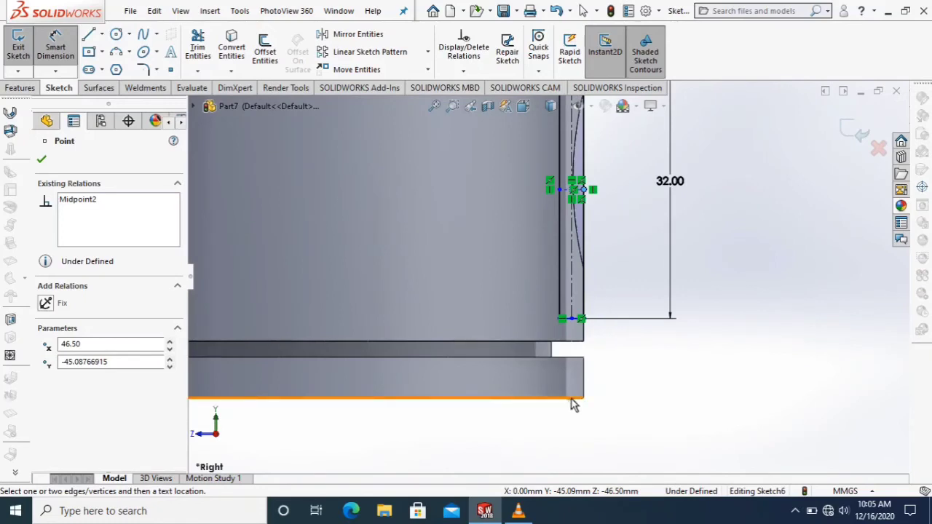
pyautogui.click(572, 399)
pyautogui.click(713, 348)
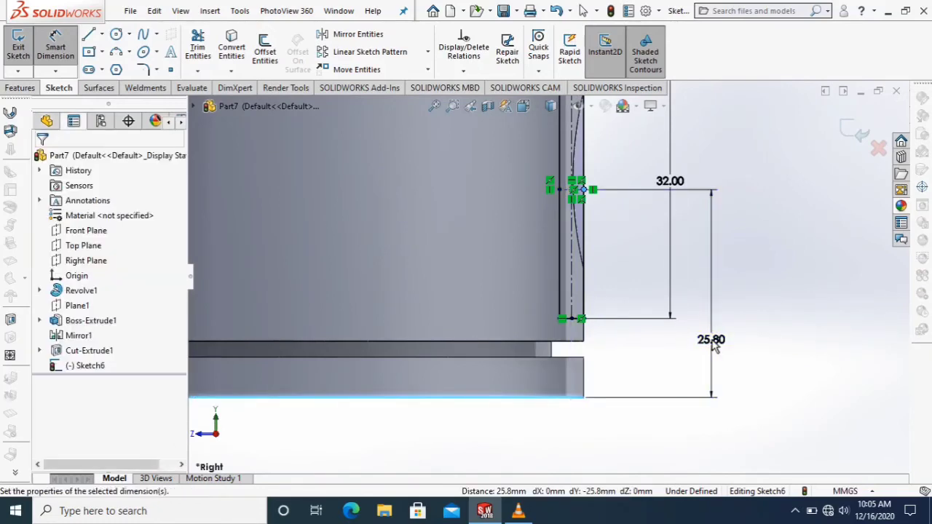
pyautogui.write('27')
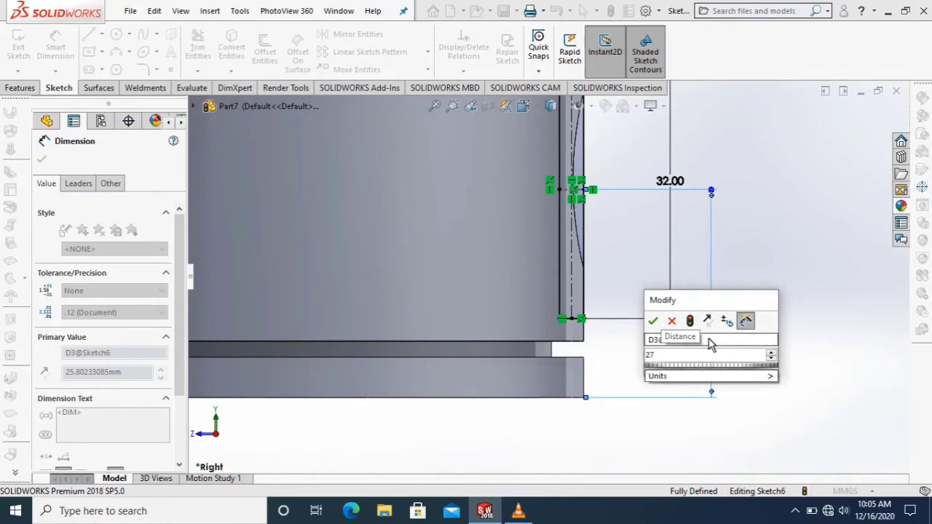
pyautogui.press('Return')
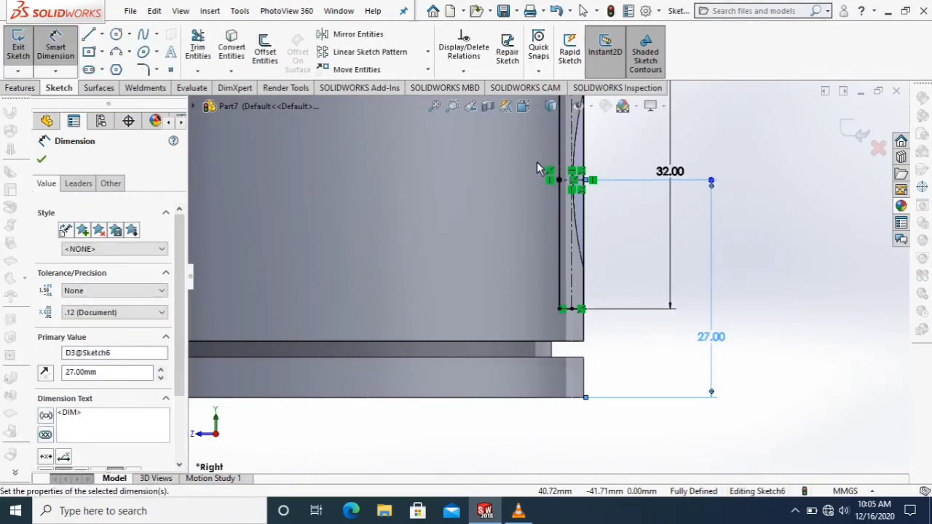
# Cut the 3 by 32 mm rectangle through the piston as an Extruded Cut with the Through All - Both end condition.
pyautogui.scroll(5, 551, 169)
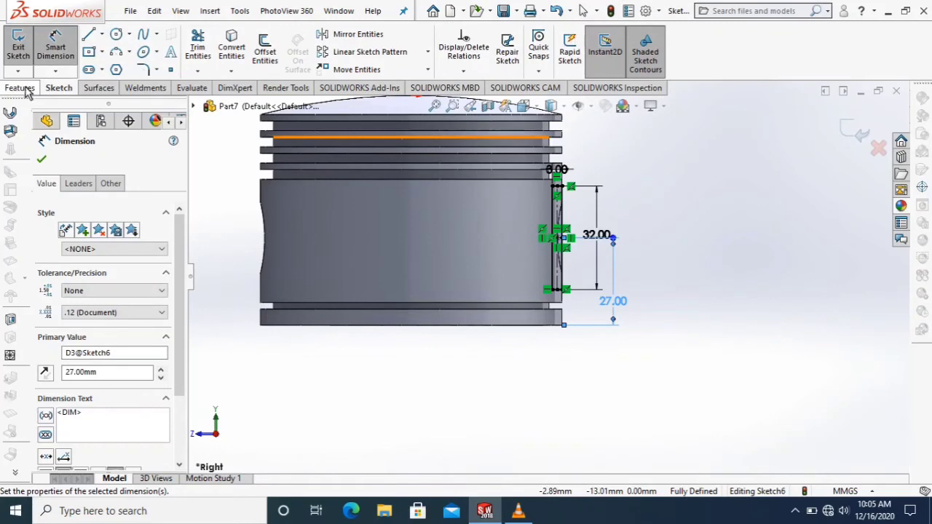
pyautogui.click(28, 88)
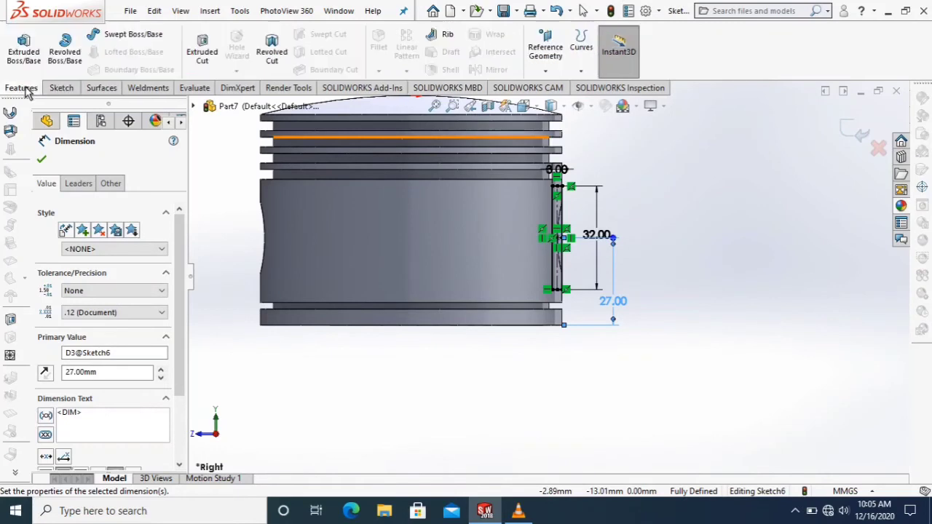
pyautogui.click(204, 51)
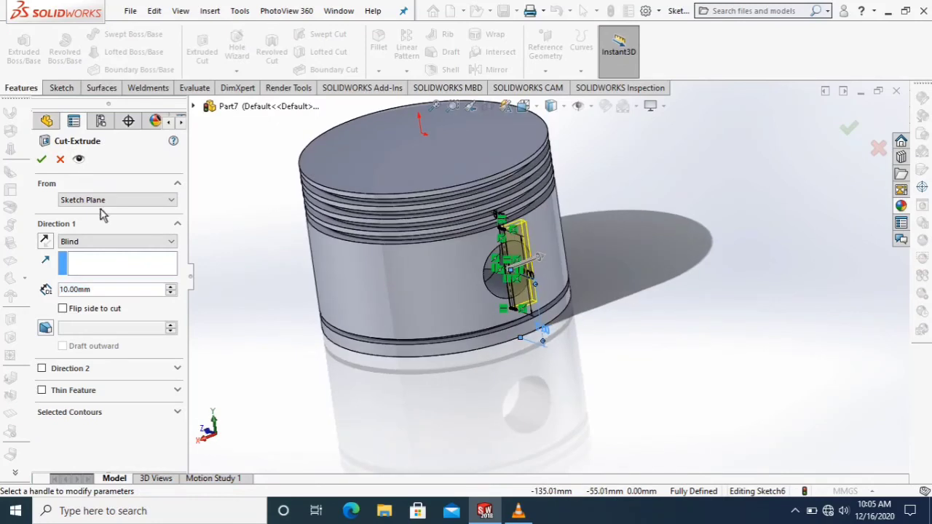
pyautogui.click(122, 248)
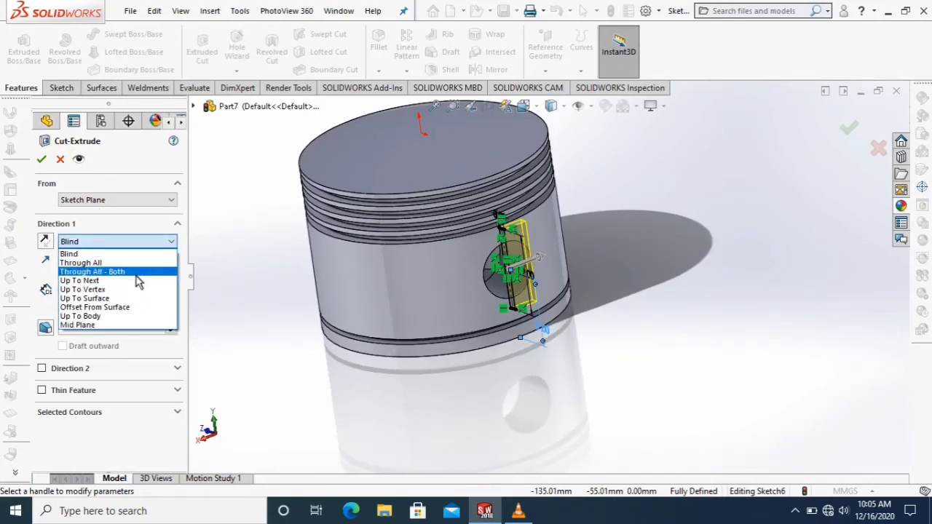
pyautogui.click(136, 270)
pyautogui.click(46, 161)
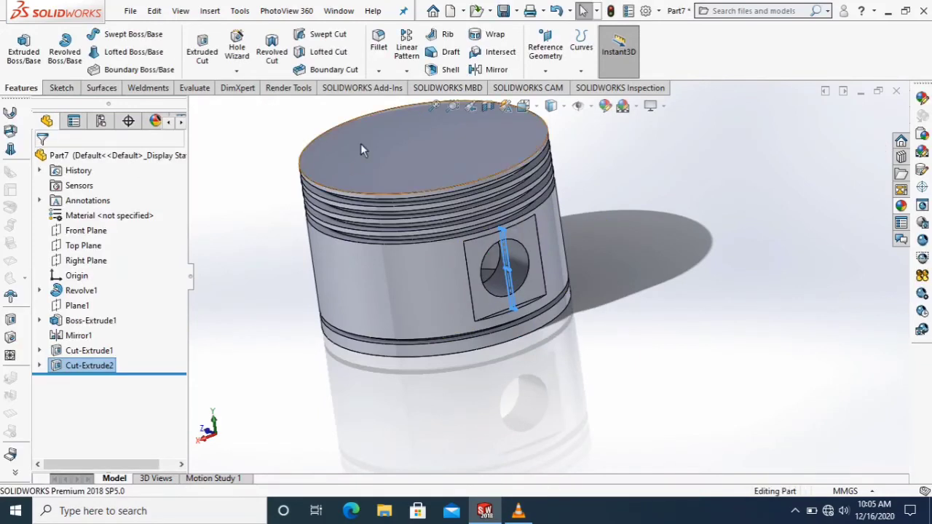
# Mirror the flat side recess cut about the Front Plane to the opposite side of the piston.
pyautogui.click(489, 70)
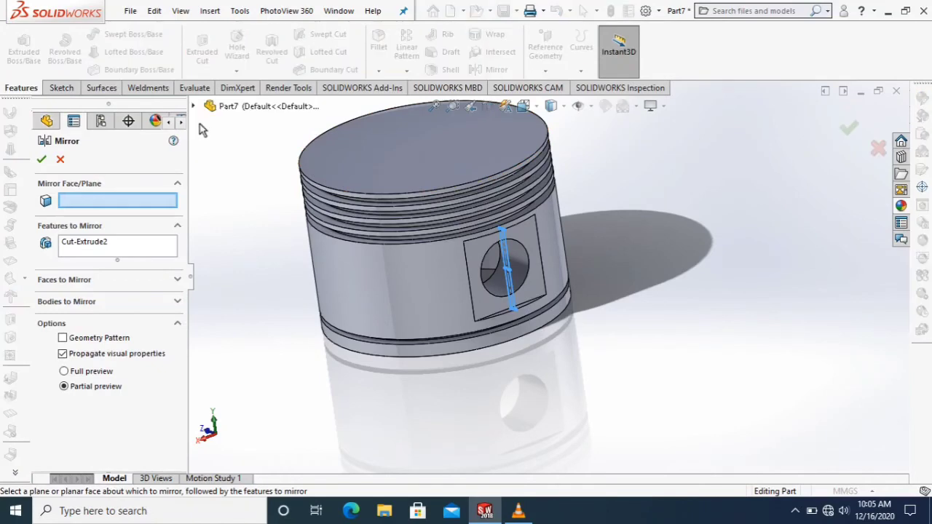
pyautogui.click(194, 106)
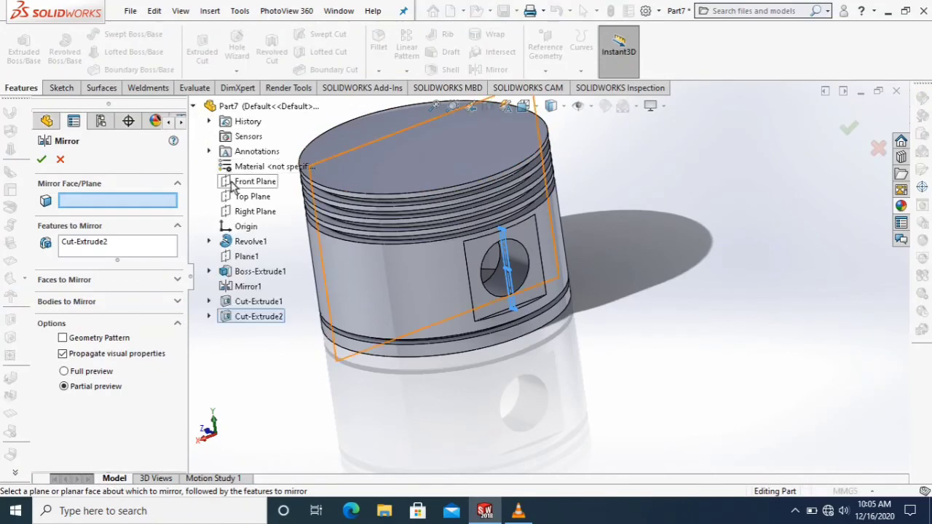
pyautogui.click(238, 187)
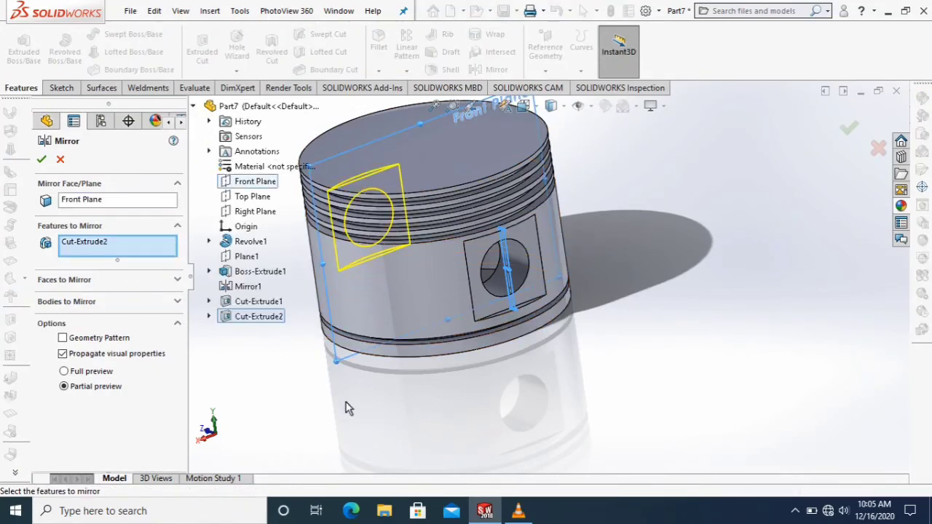
pyautogui.moveTo(348, 409); pyautogui.dragTo(455, 363, button='middle')
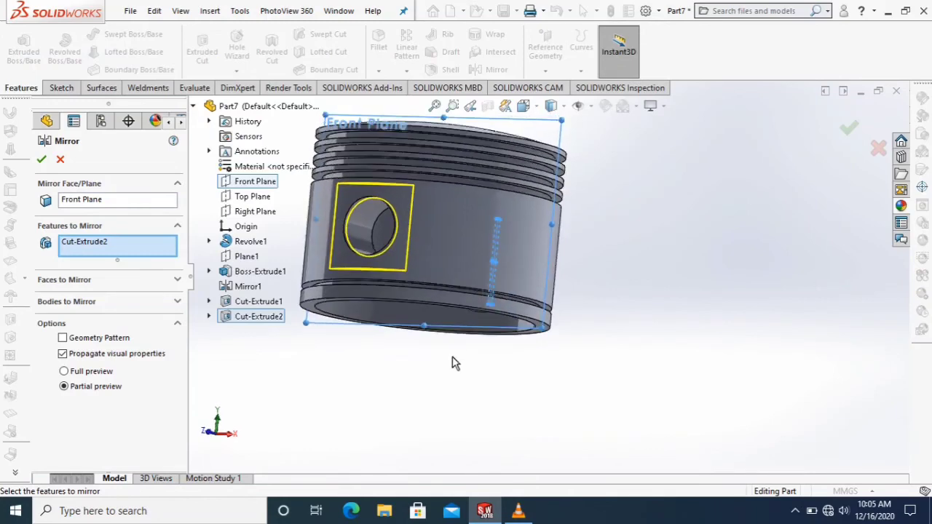
pyautogui.click(42, 160)
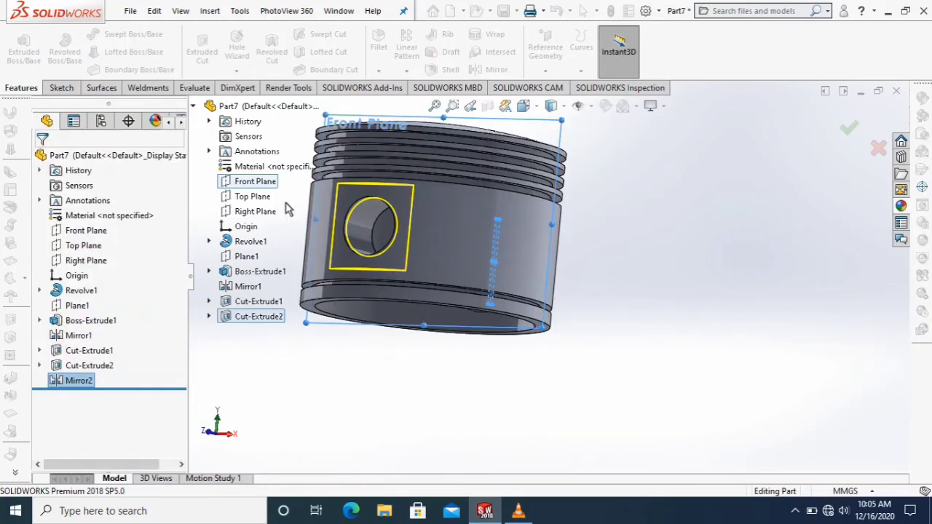
# On the Right Plane, sketch a center rectangle about 16 by 44 mm centred on the midpoint of the piston's bottom edge.
pyautogui.scroll(2, 573, 202)
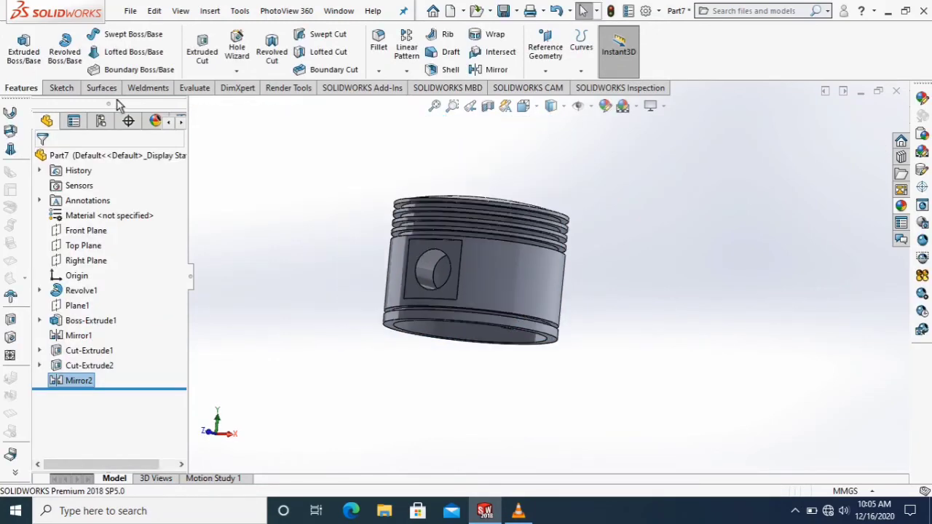
pyautogui.click(61, 87)
pyautogui.click(22, 46)
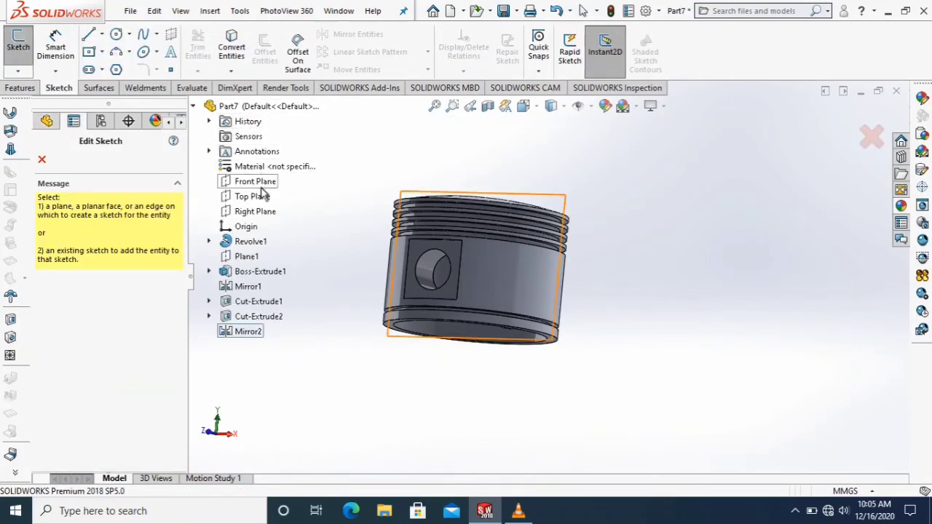
pyautogui.click(266, 210)
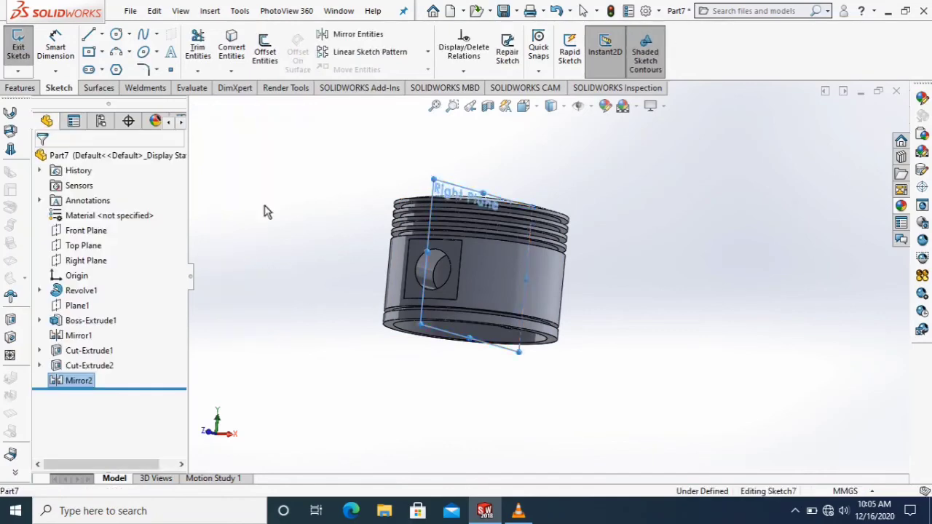
pyautogui.click(523, 105)
pyautogui.click(603, 185)
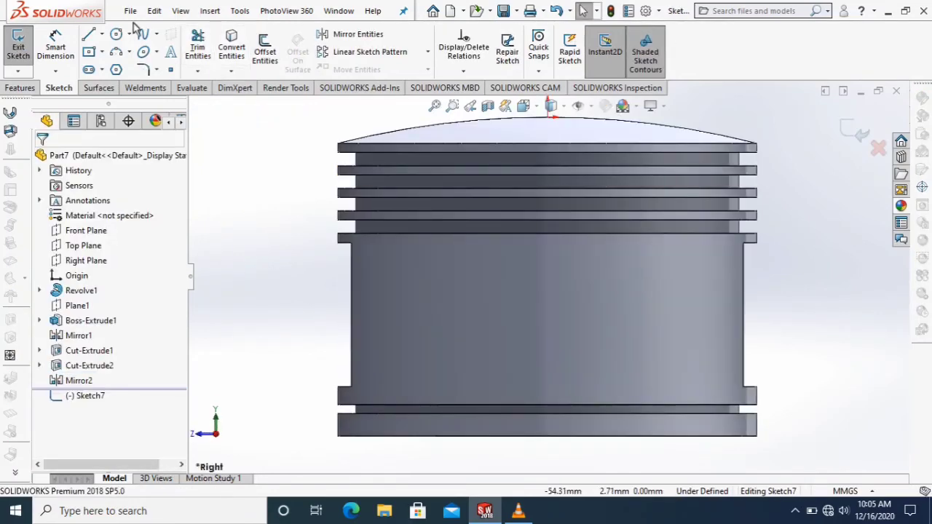
pyautogui.click(97, 55)
pyautogui.click(53, 209)
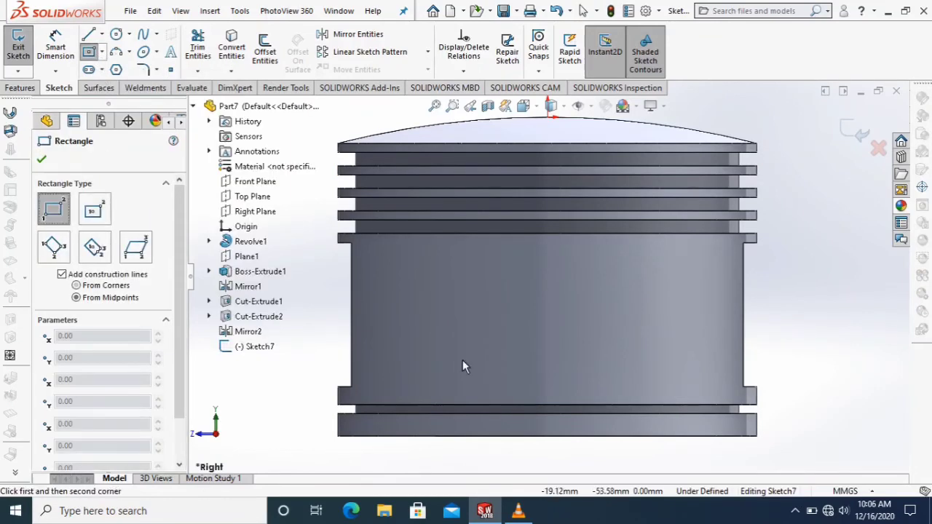
pyautogui.click(93, 210)
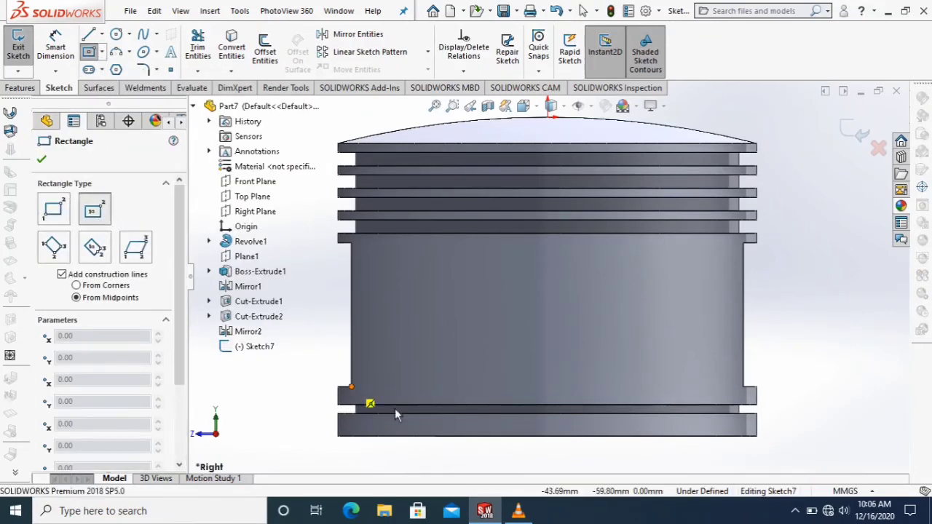
pyautogui.click(550, 437)
pyautogui.click(584, 338)
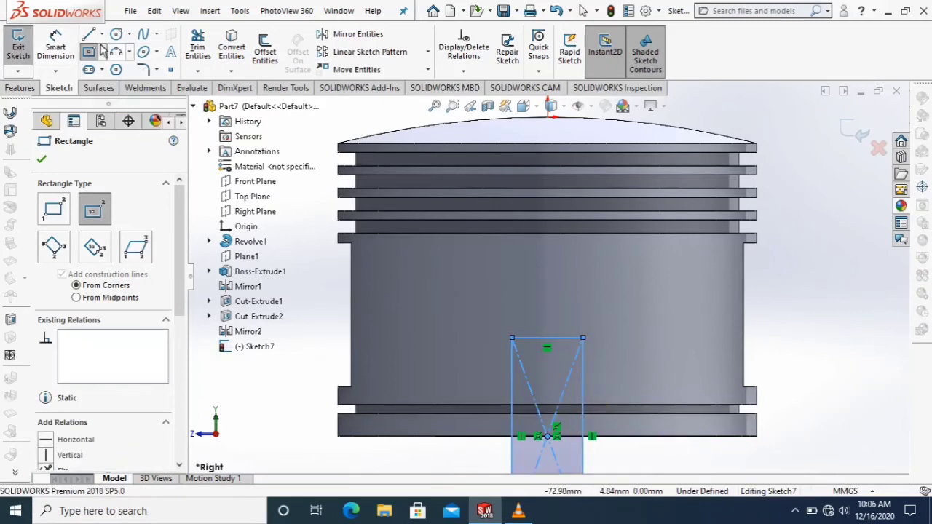
pyautogui.press('Escape')
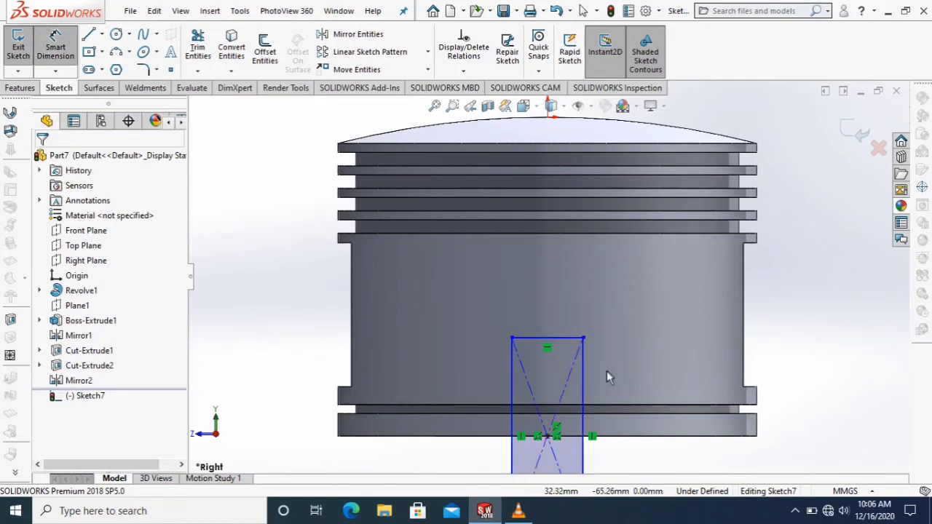
# Dimension the rectangle's vertical side as 52 mm.
pyautogui.click(582, 396)
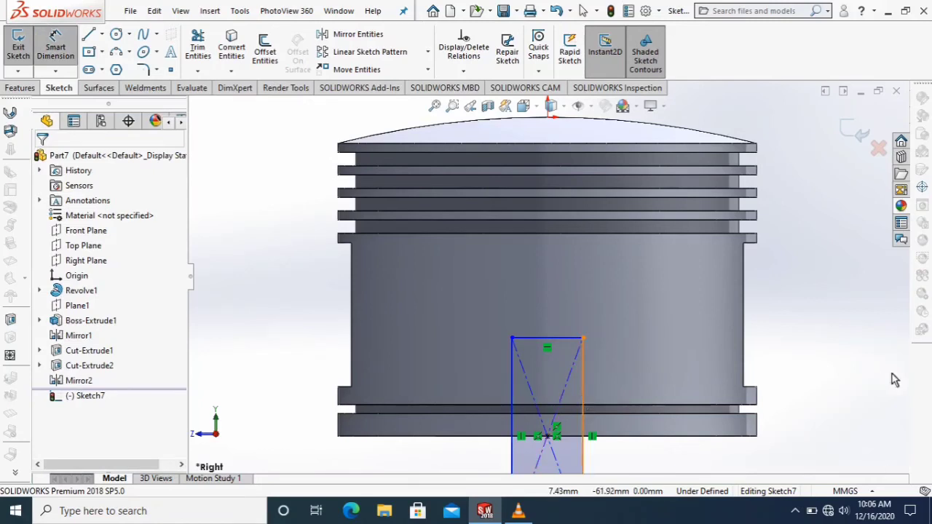
pyautogui.click(815, 408)
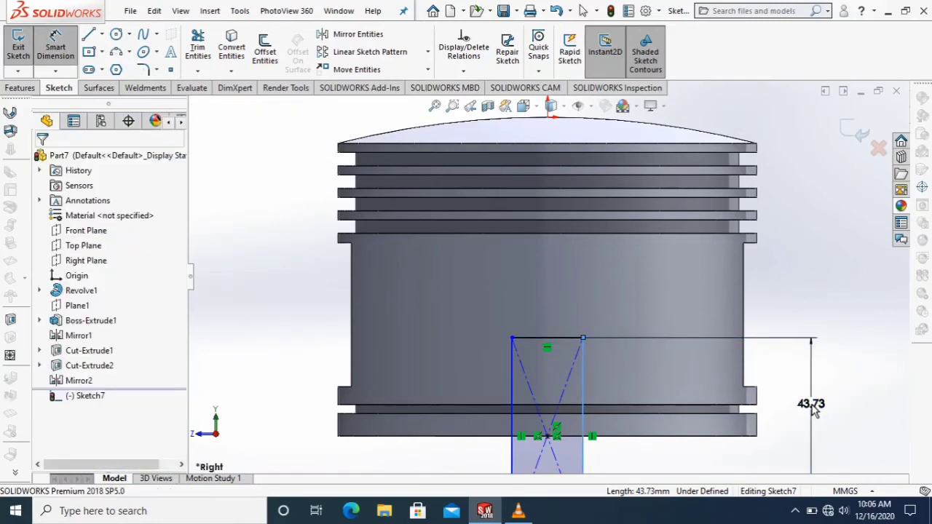
pyautogui.click(815, 409)
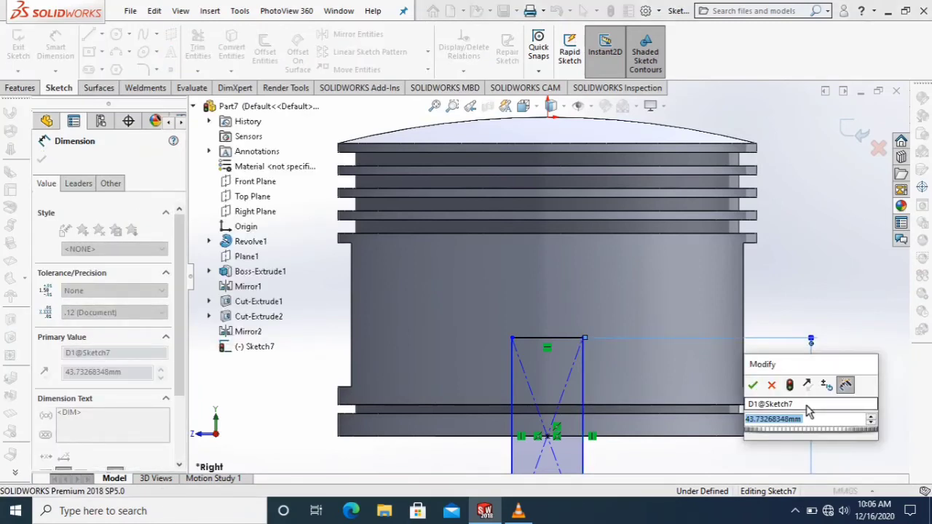
pyautogui.write('60')
pyautogui.press('Return')
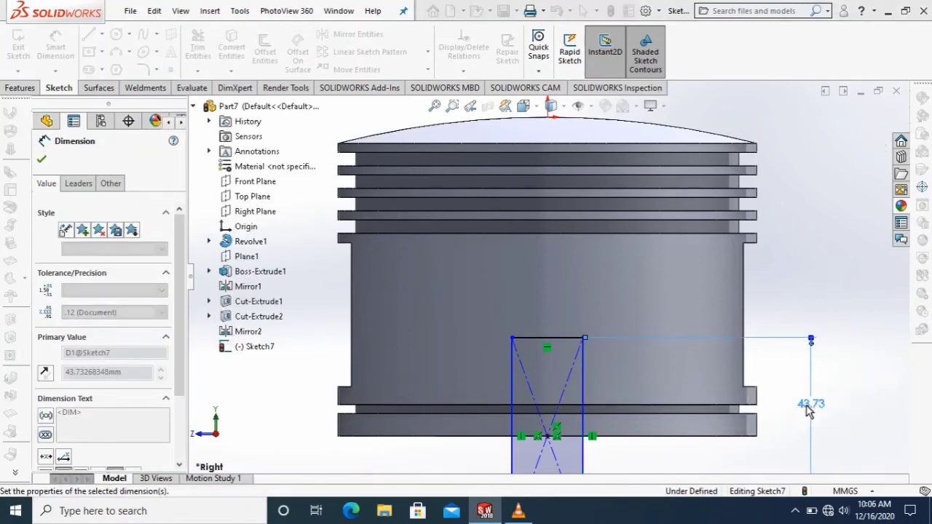
# Dimension the rectangle's upper edge to a width of 50 mm.
pyautogui.click(557, 320)
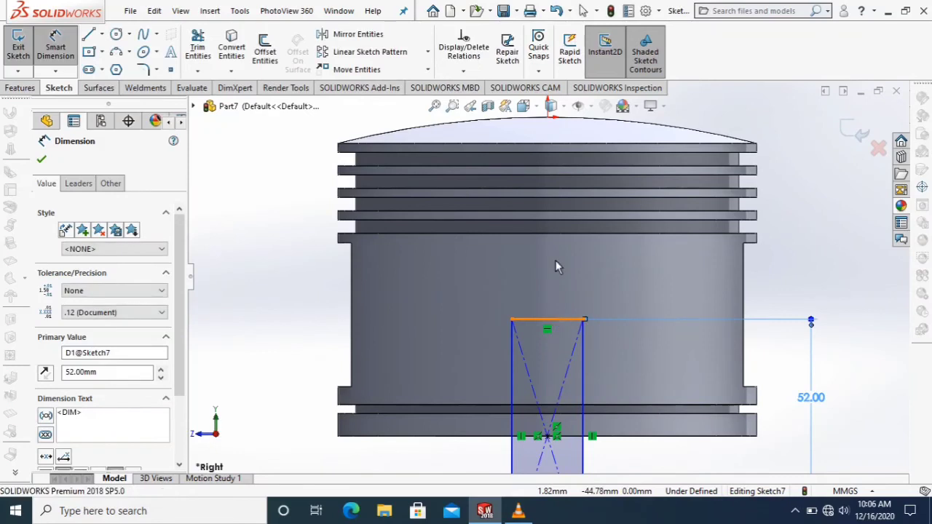
pyautogui.click(558, 275)
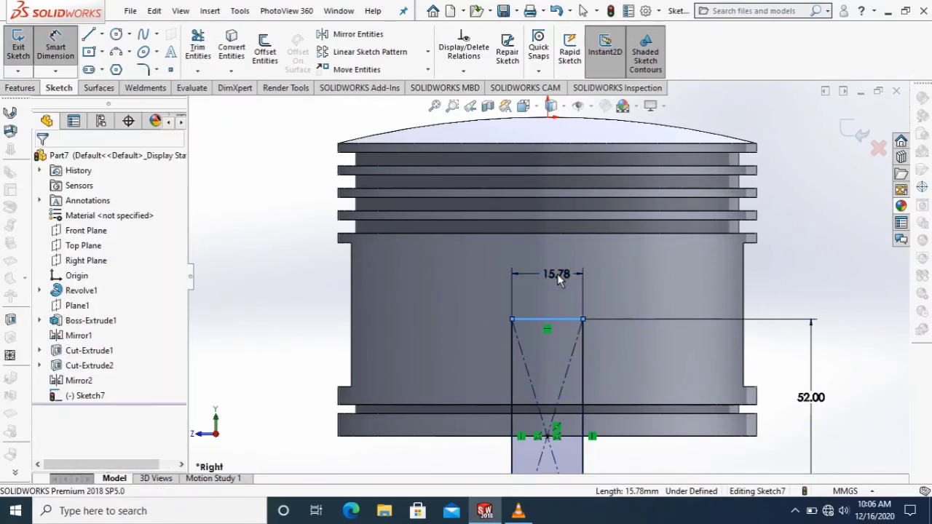
pyautogui.write('50')
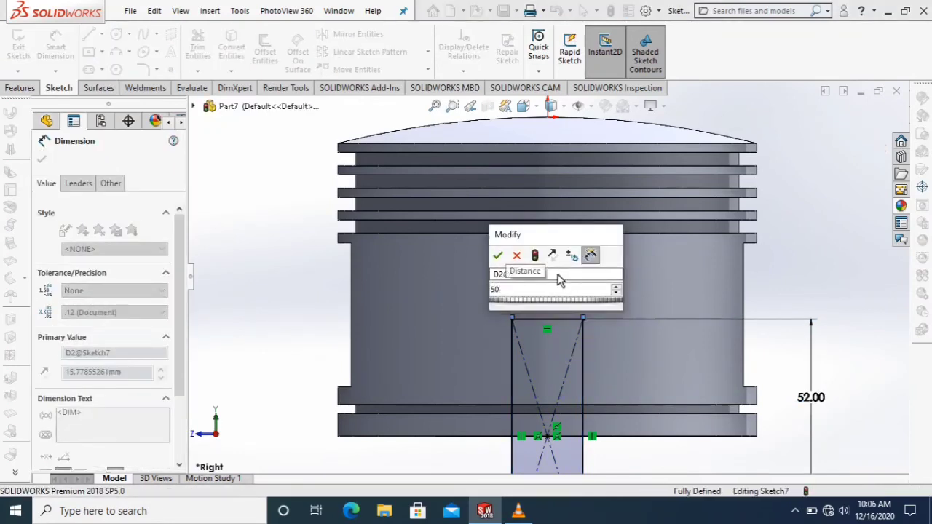
pyautogui.press('Return')
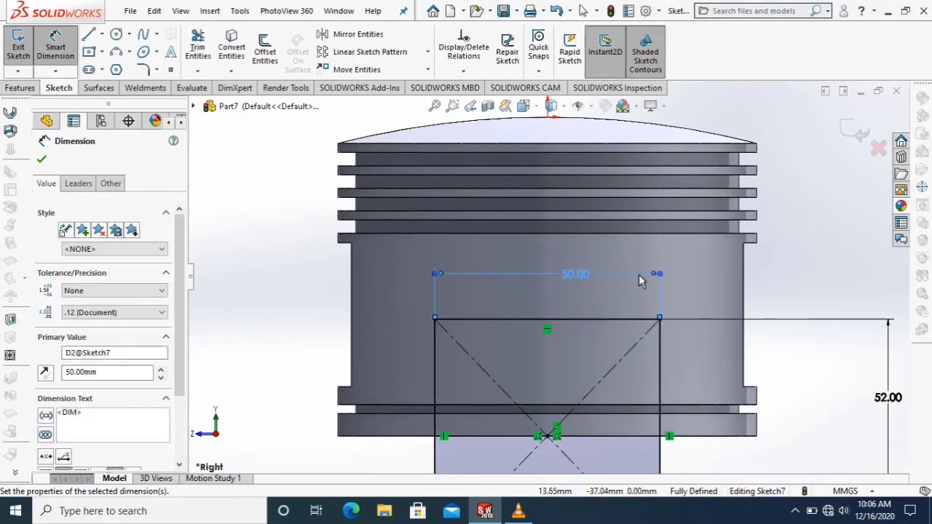
pyautogui.rightClick(742, 269)
pyautogui.click(753, 308)
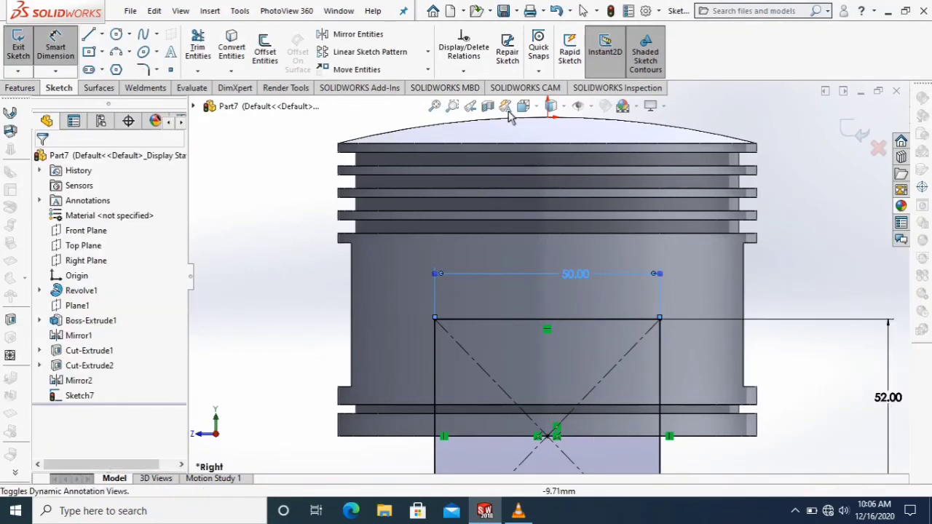
# Add a Vertical relation between the rectangle's centre point and the origin.
pyautogui.click(551, 435)
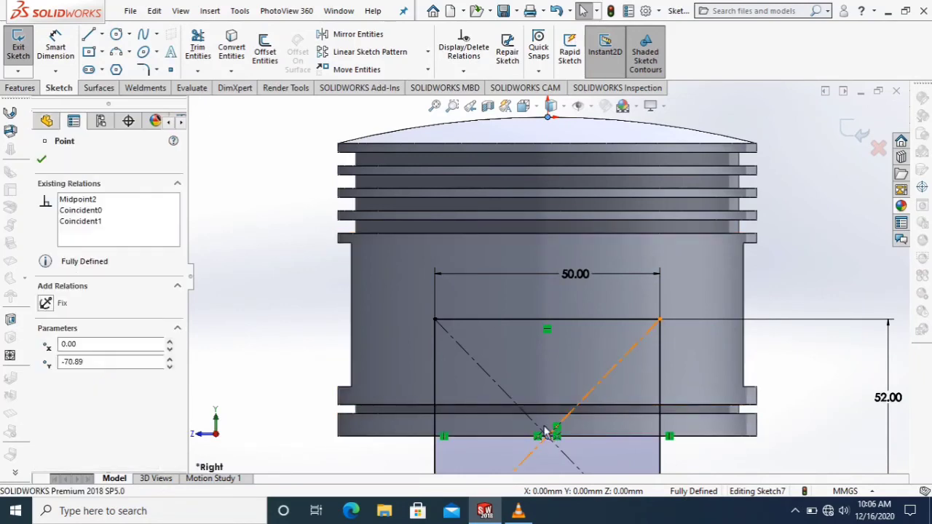
pyautogui.keyDown('ctrl'); pyautogui.click(552, 431); pyautogui.keyUp('ctrl')
pyautogui.click(51, 342)
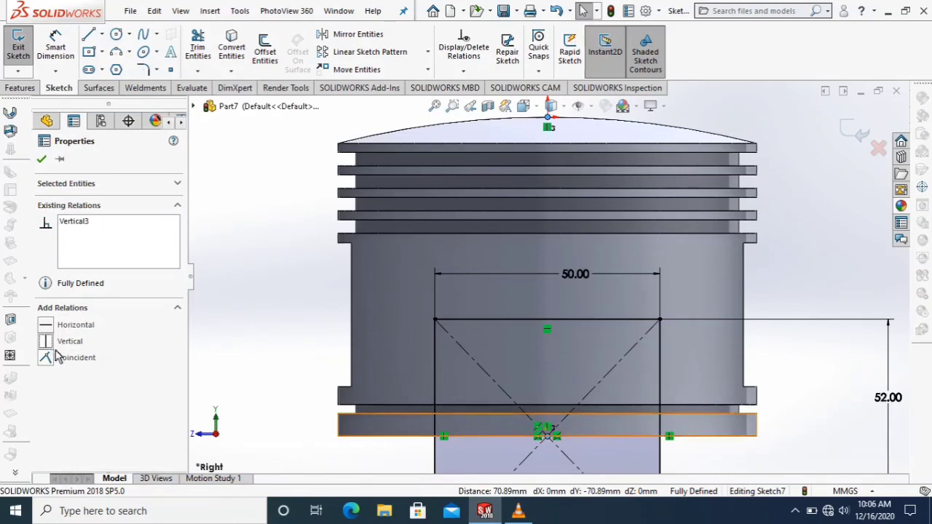
pyautogui.click(42, 159)
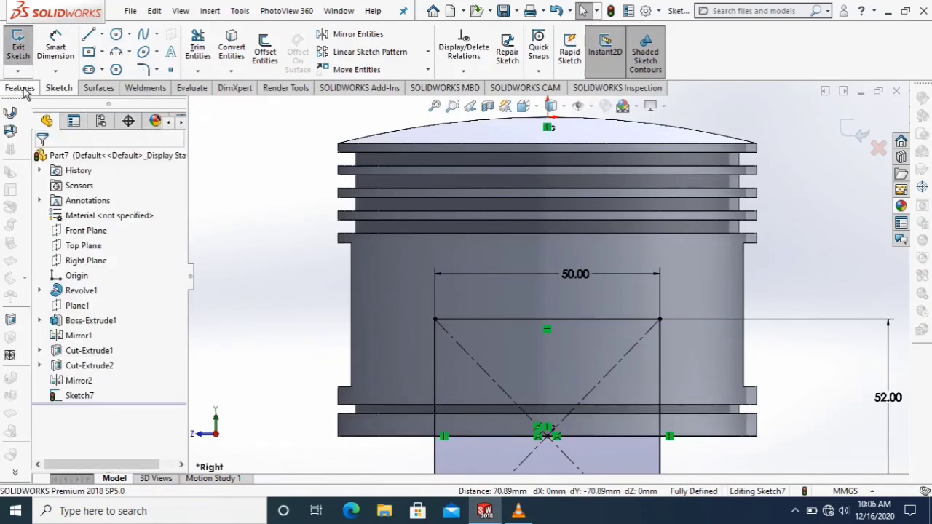
# Round the rectangle's two upper corners with 10 mm sketch fillets.
pyautogui.click(146, 70)
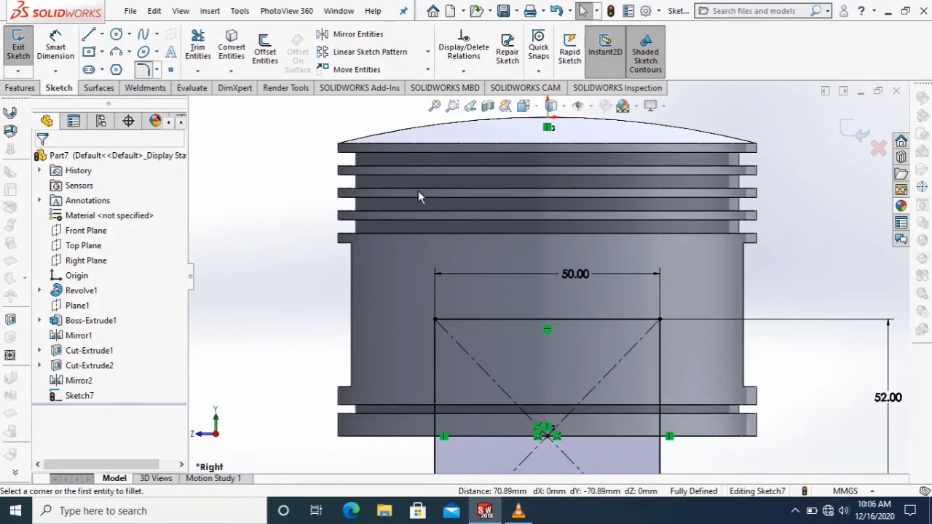
pyautogui.click(459, 322)
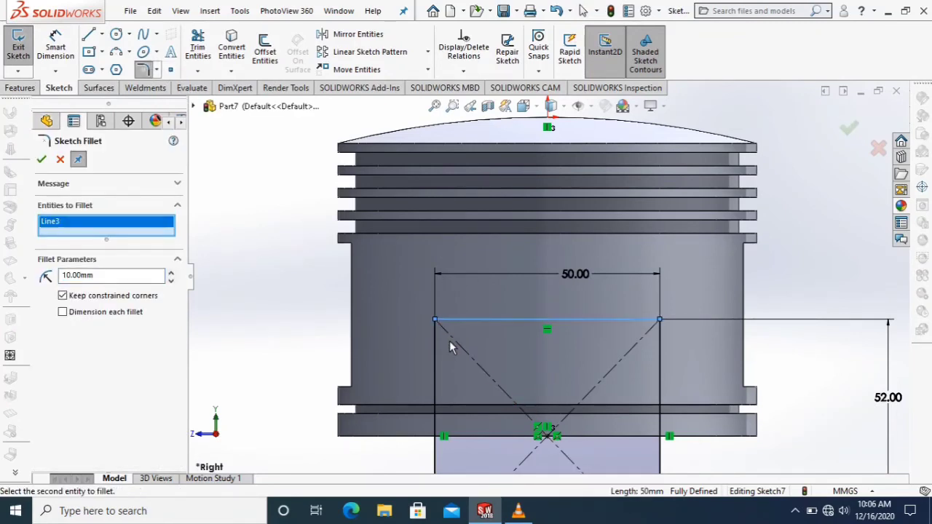
pyautogui.click(436, 353)
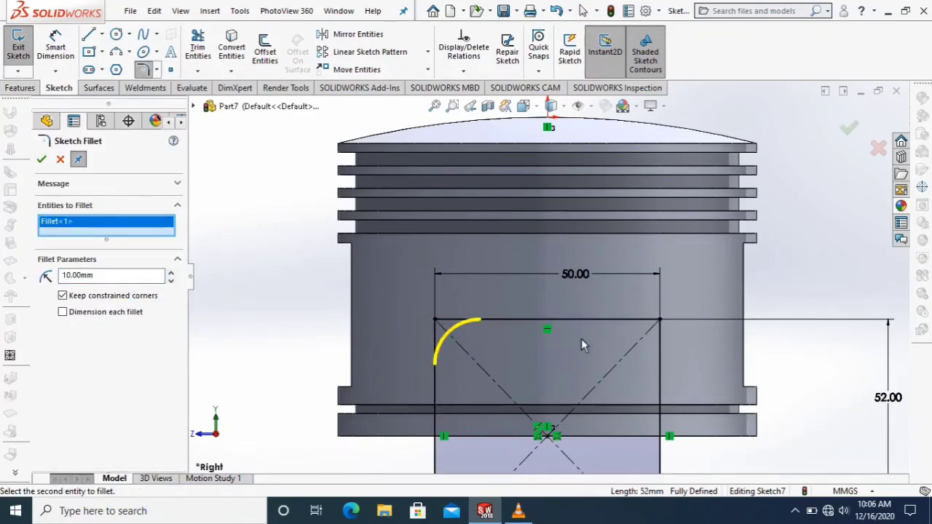
pyautogui.click(634, 328)
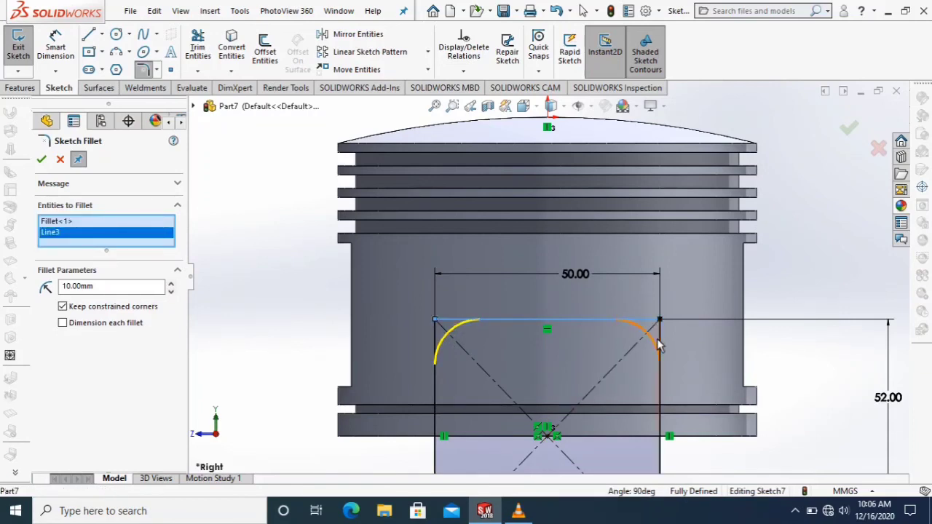
pyautogui.click(660, 346)
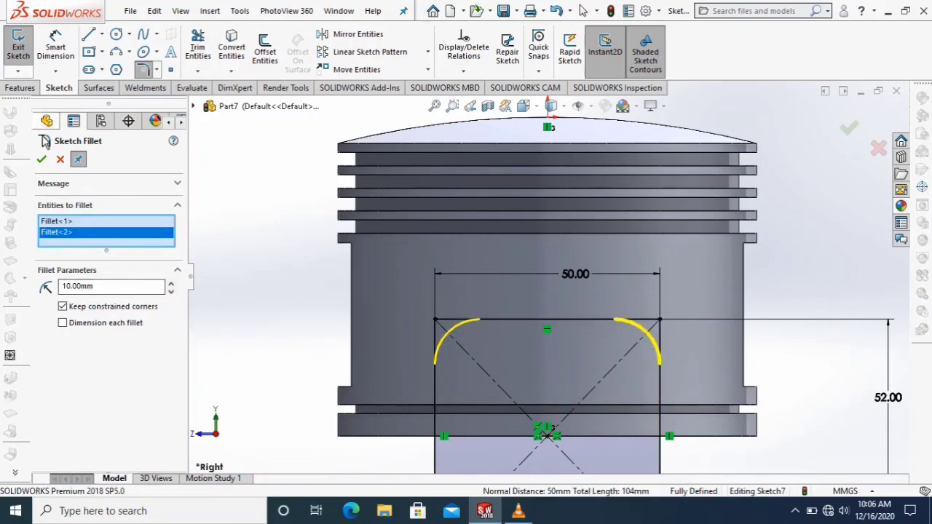
pyautogui.click(42, 159)
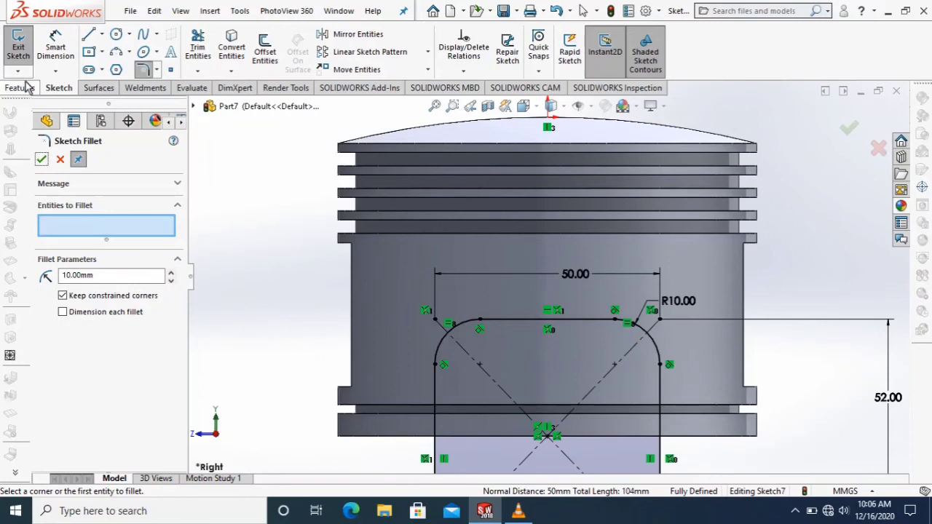
pyautogui.click(24, 87)
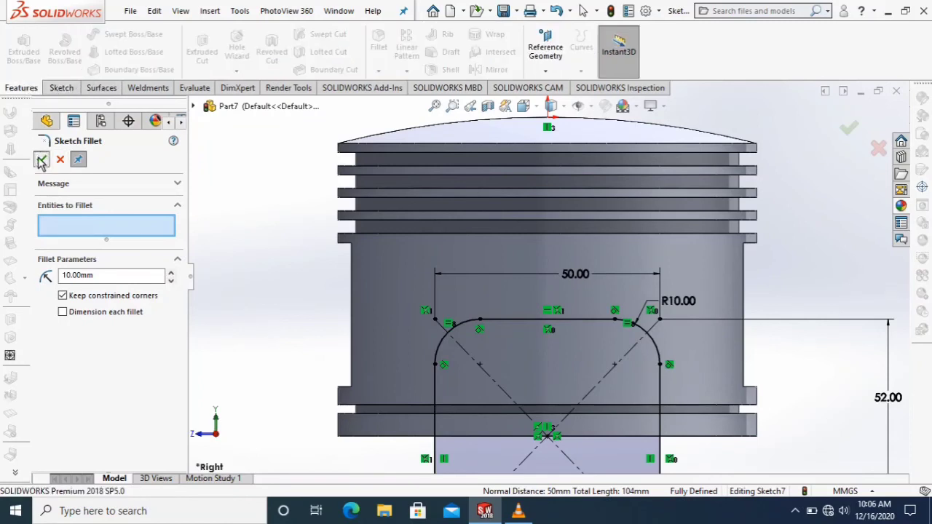
pyautogui.click(42, 159)
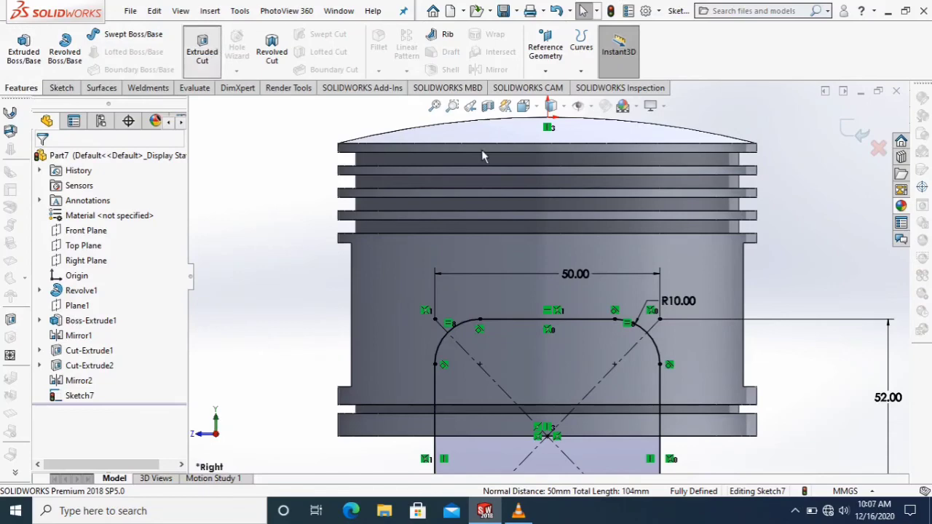
# Cut the rounded skirt profile through the piston in both directions with the Through All - Both end condition.
pyautogui.click(523, 107)
pyautogui.click(599, 145)
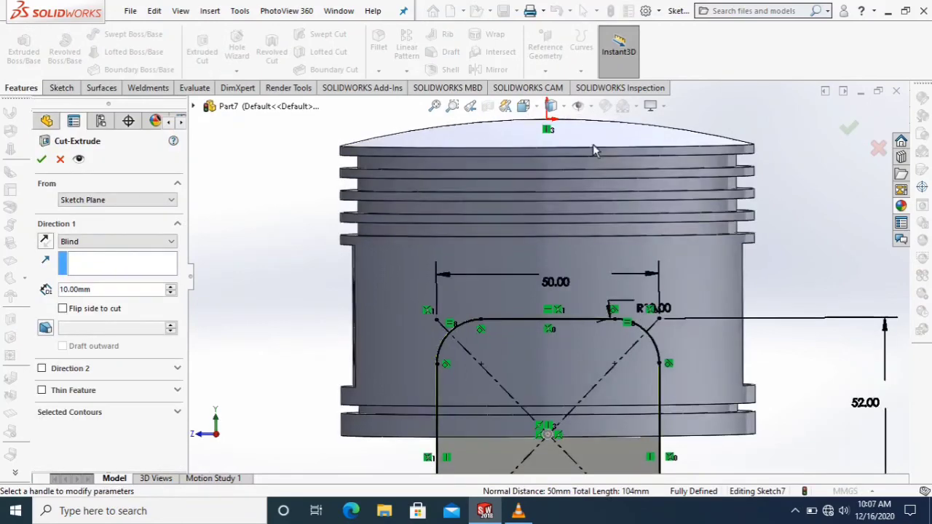
pyautogui.click(131, 241)
pyautogui.click(121, 273)
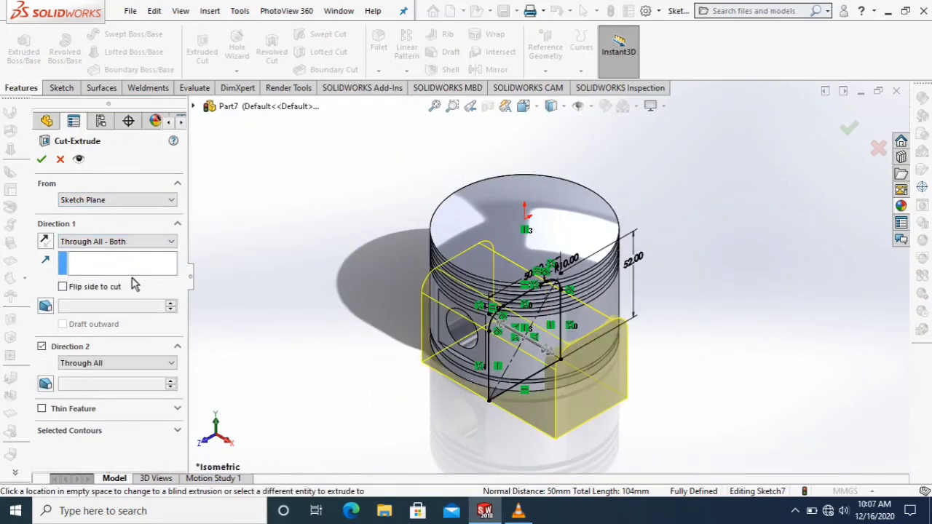
pyautogui.click(42, 161)
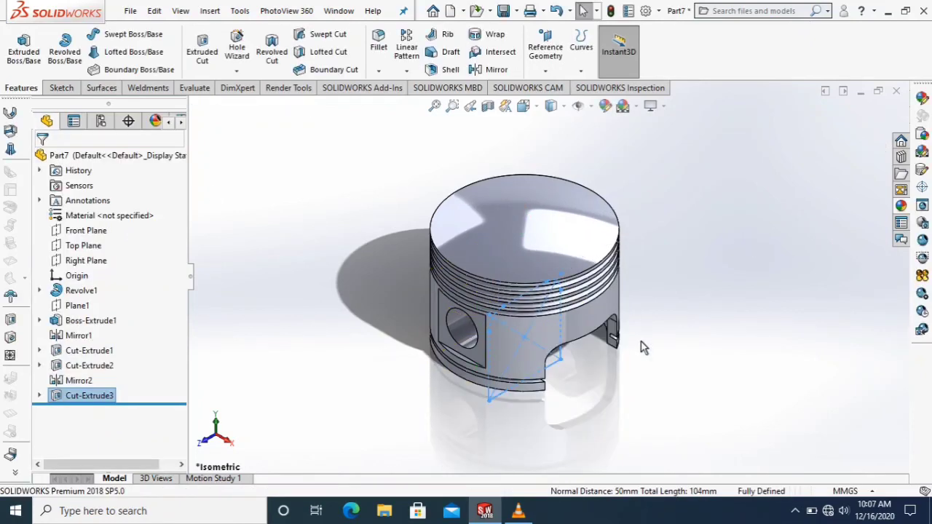
pyautogui.click(666, 334)
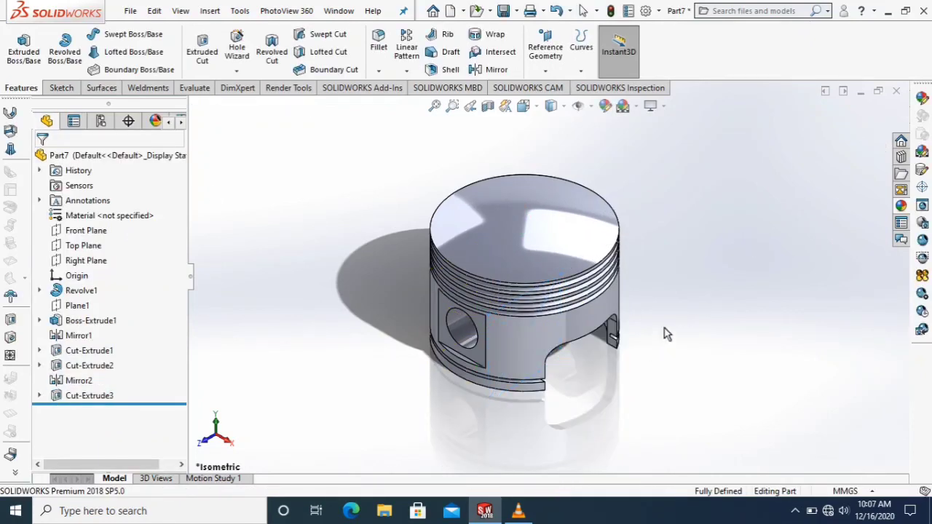
# Apply the polished steel appearance from the Metal > Steel library to the whole part.
pyautogui.moveTo(666, 333); pyautogui.dragTo(607, 295, button='middle')
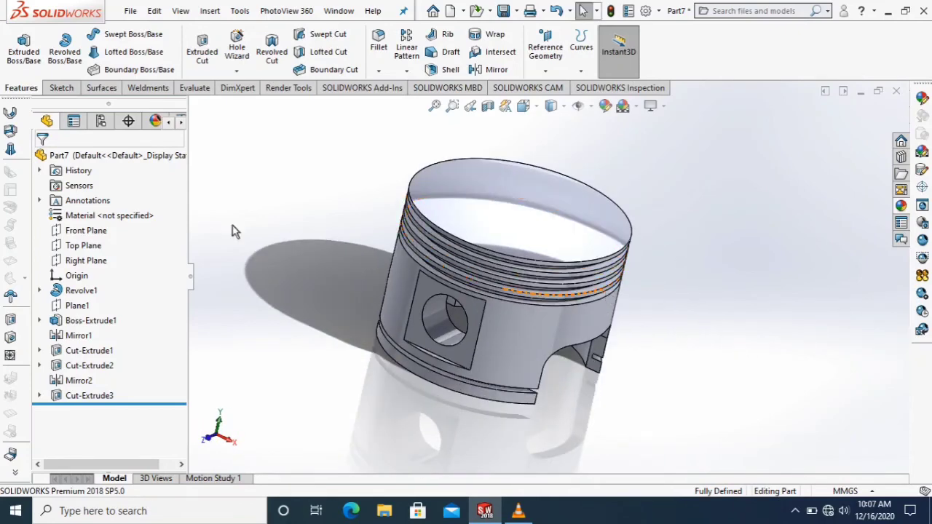
pyautogui.click(116, 155)
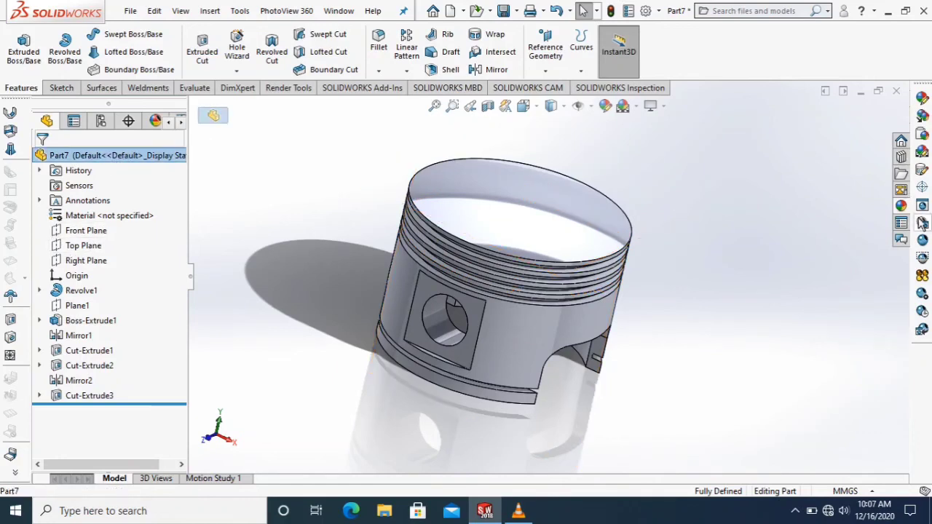
pyautogui.click(902, 207)
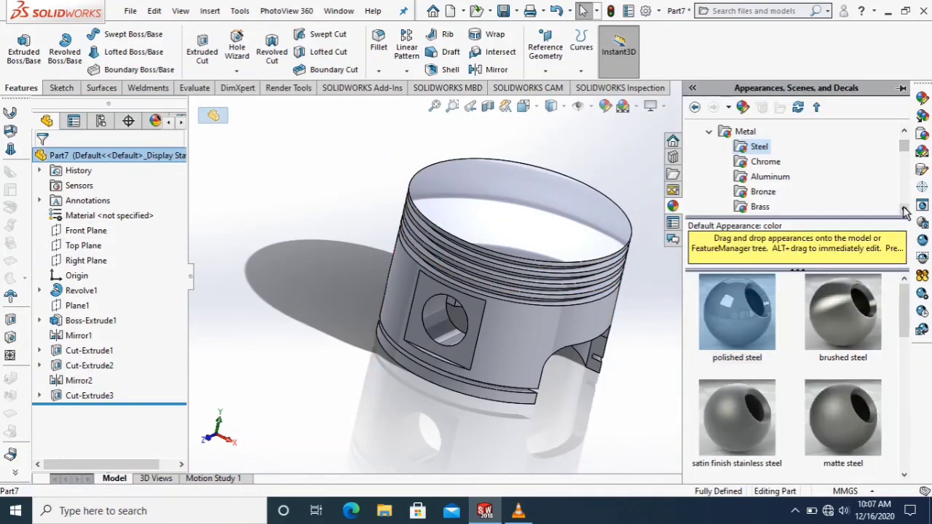
pyautogui.click(750, 339)
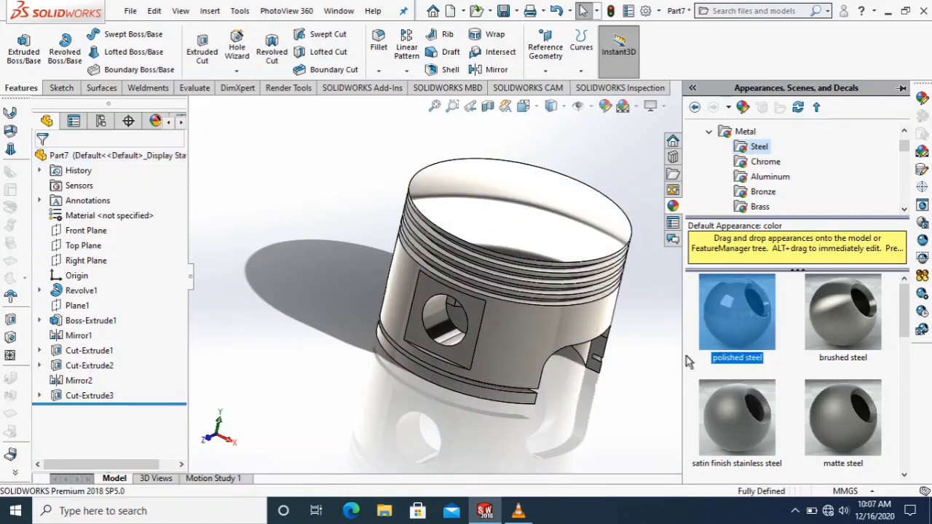
# Switch the background scene to a plain white one and set the piston to the isometric view.
pyautogui.click(638, 107)
pyautogui.click(644, 141)
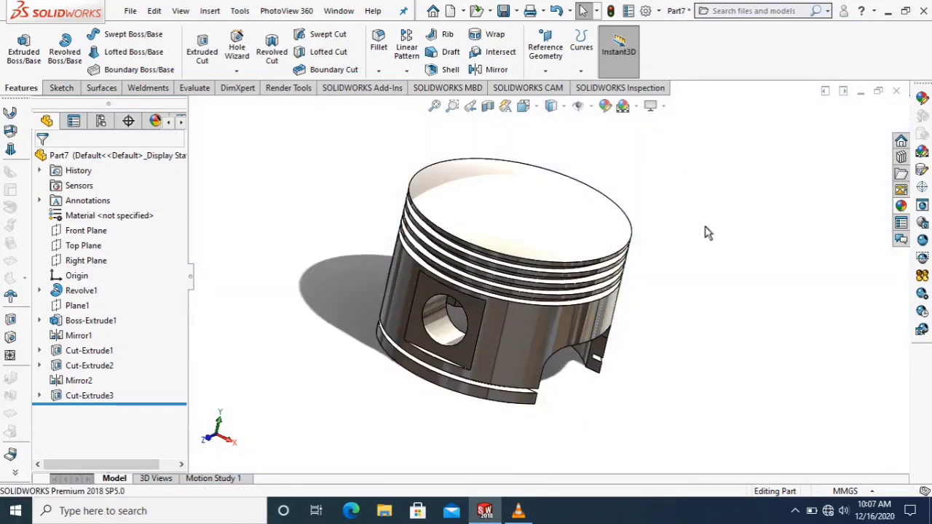
pyautogui.click(526, 106)
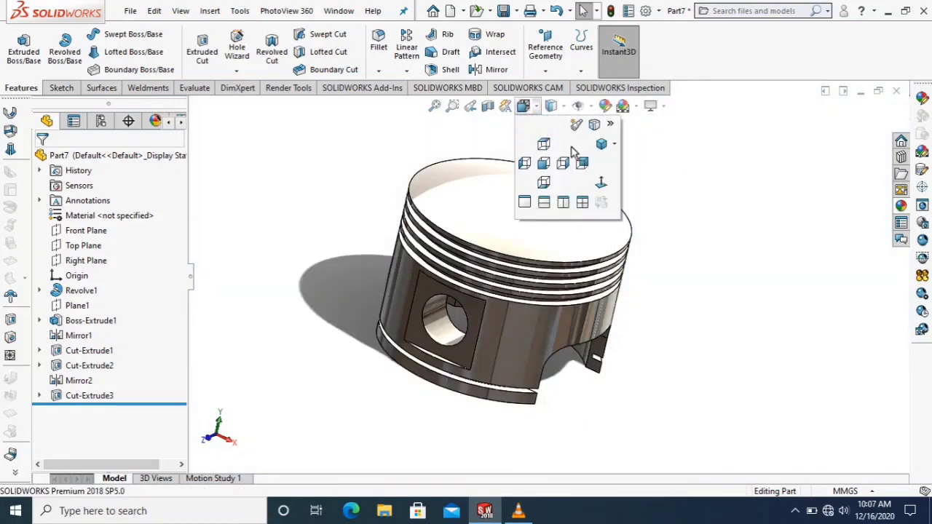
pyautogui.click(601, 145)
pyautogui.scroll(-3, 663, 191)
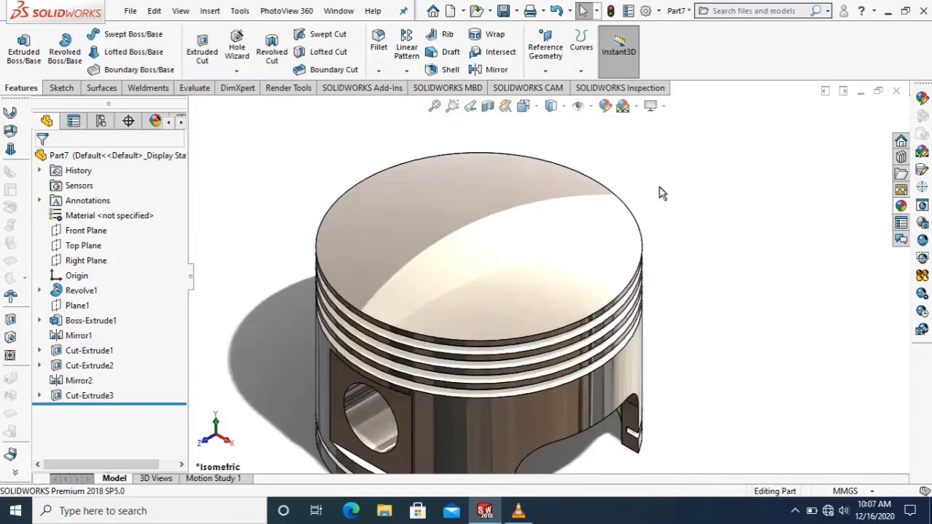
pyautogui.scroll(1, 619, 243)
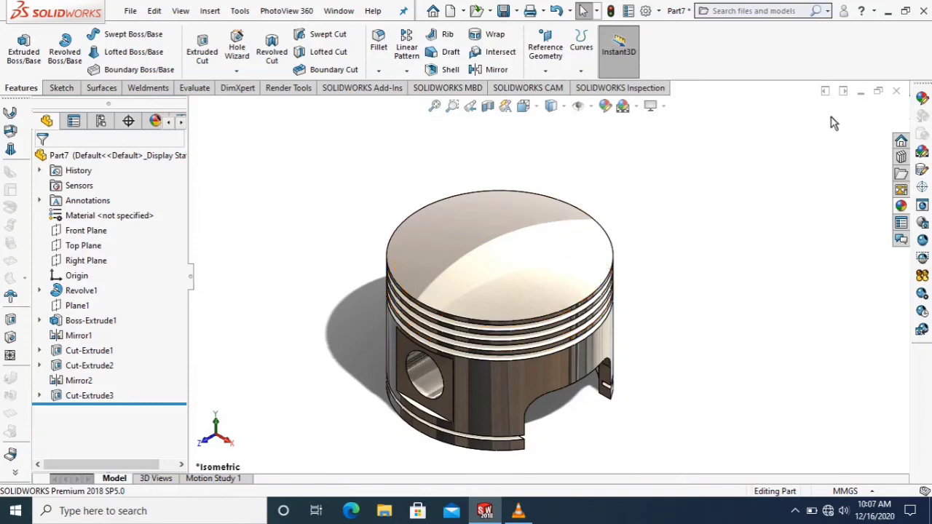
# Save the part under the file name "piston.." in the tugas solidwork folder.
pyautogui.click(133, 11)
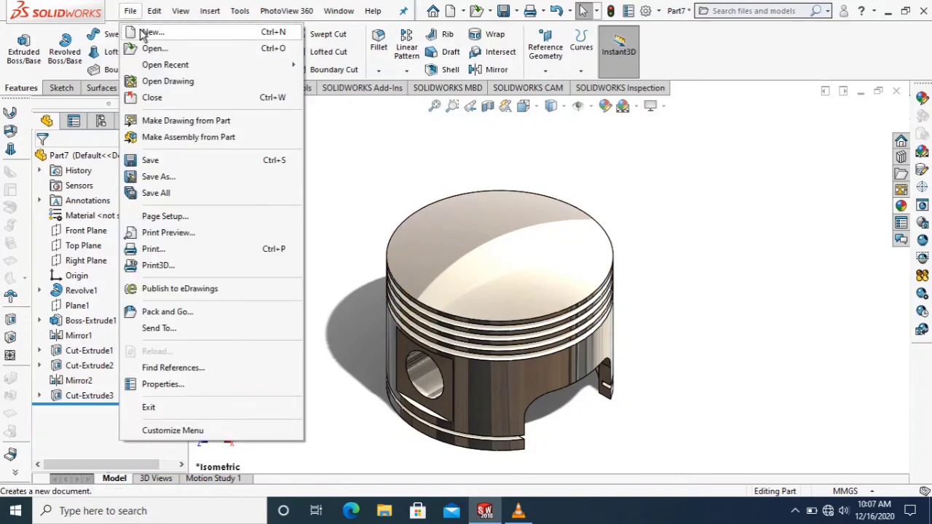
pyautogui.click(178, 179)
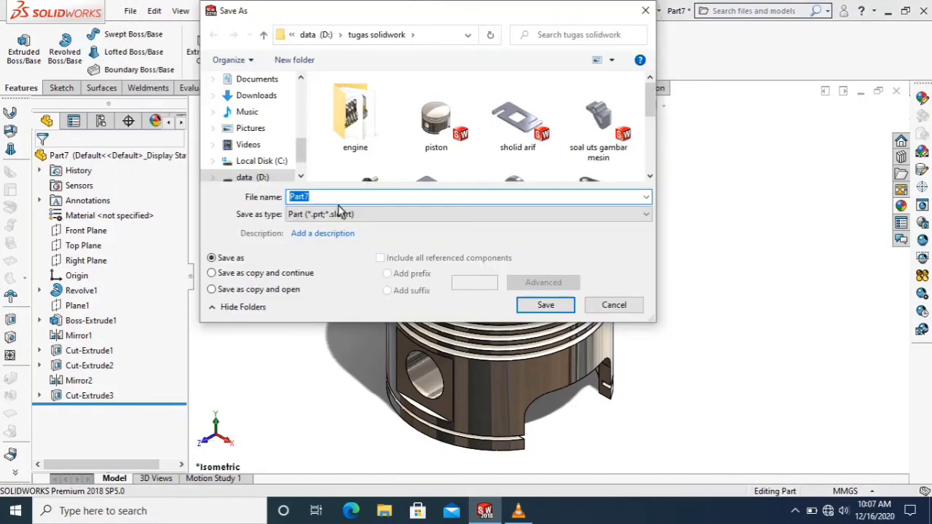
pyautogui.scroll(-1, 285, 161)
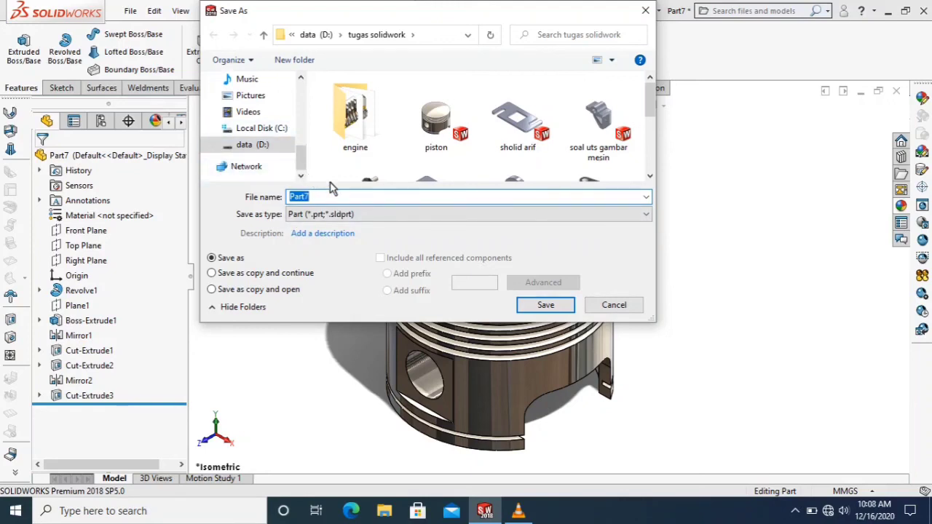
pyautogui.write('pi')
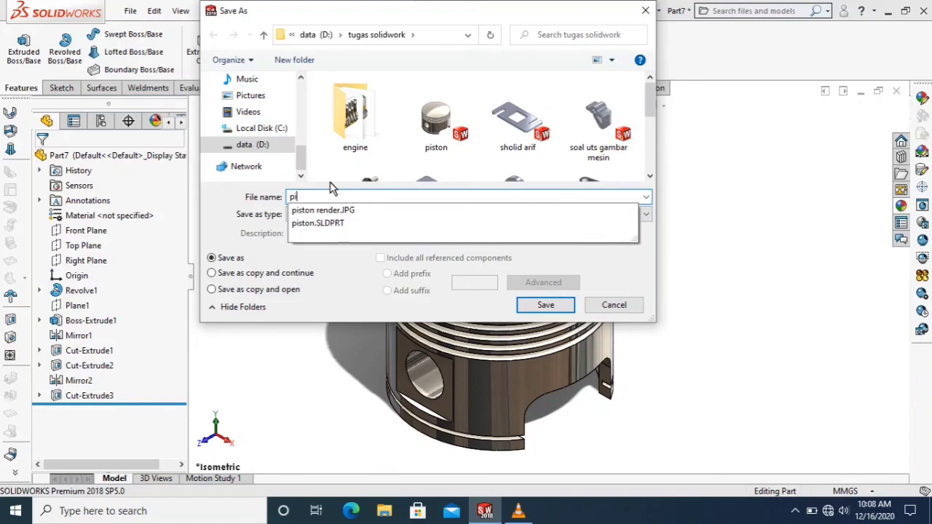
pyautogui.write('ston..')
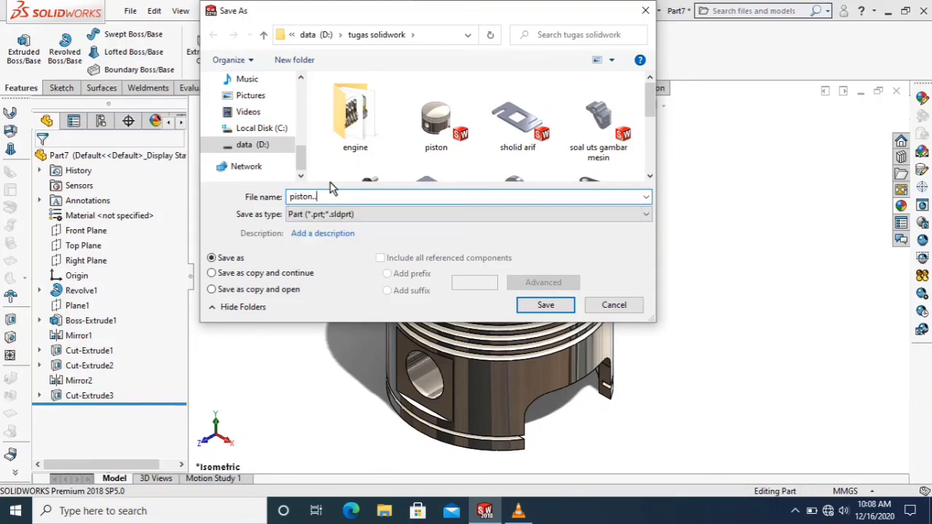
pyautogui.click(546, 305)
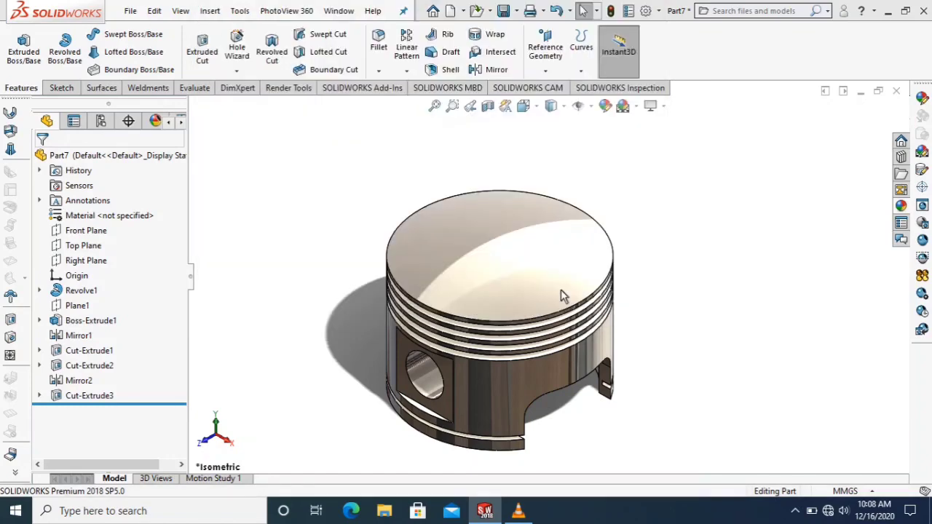